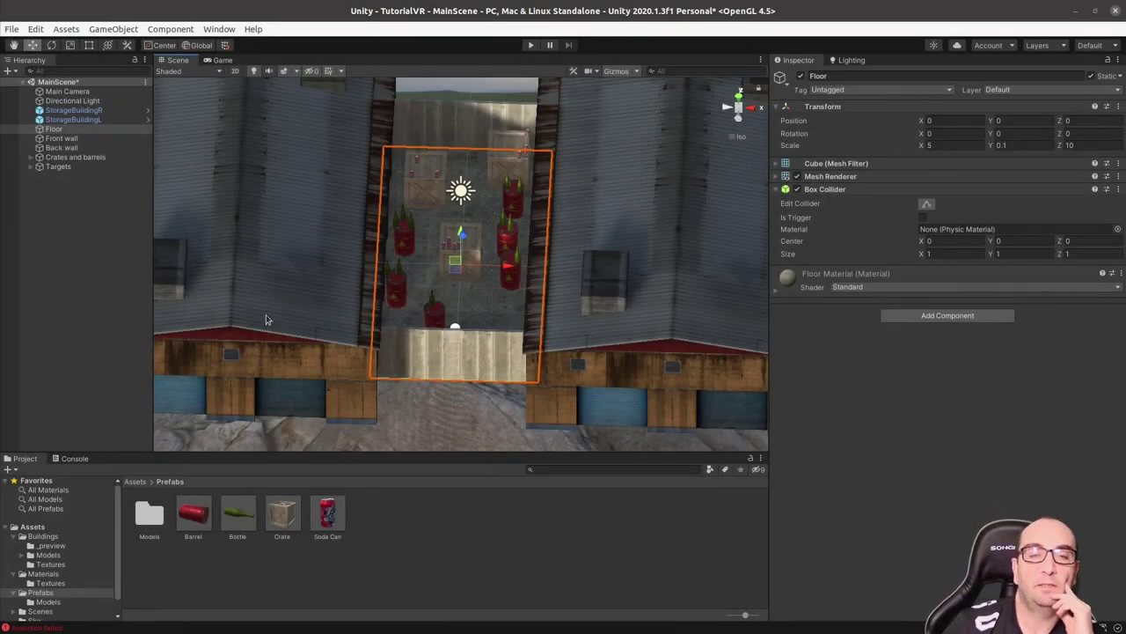
- Tilt the view toward the floor and briefly expand the Targets list of bottles and cans
{"action": "scroll", "coordinate": [542, 293], "scroll_direction": "up", "scroll_amount": 5}
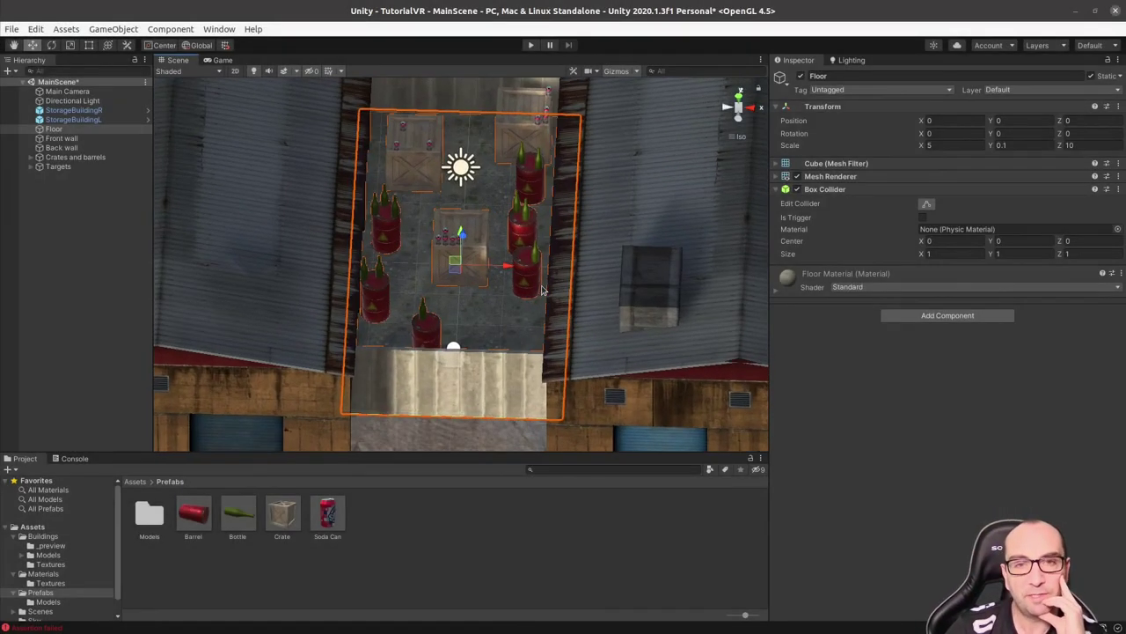
{"action": "mouse_move", "coordinate": [542, 290]}
{"action": "left_mouse_down", "text": "alt"}
{"action": "mouse_move", "coordinate": [553, 260]}
{"action": "mouse_move", "coordinate": [488, 304]}
{"action": "mouse_move", "coordinate": [493, 255]}
{"action": "left_mouse_up", "text": "alt"}
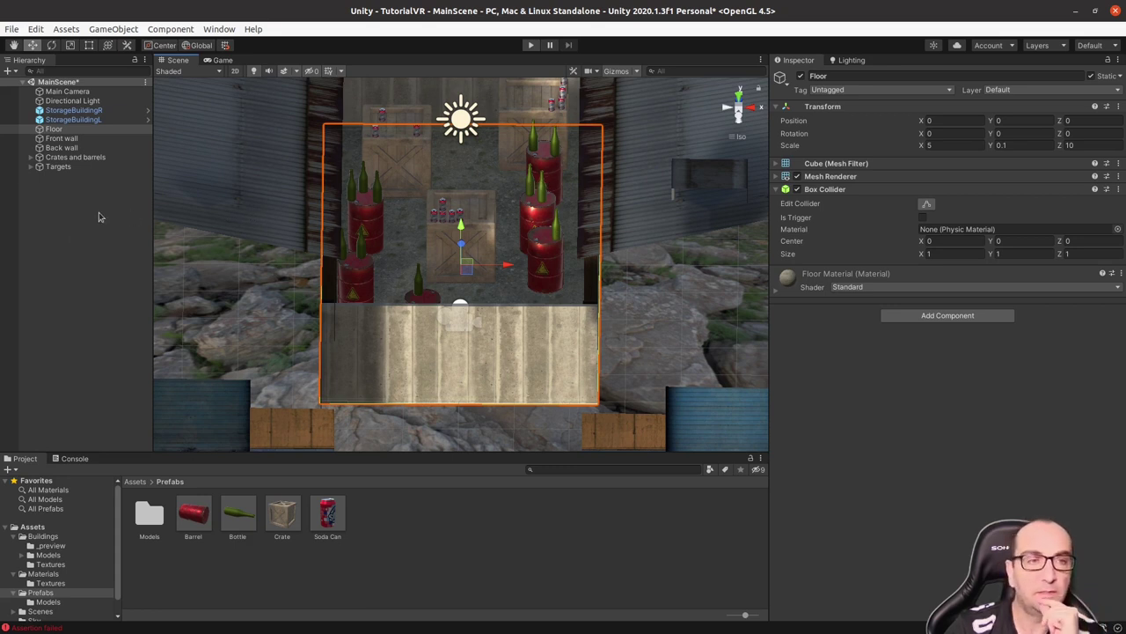
{"action": "left_click", "coordinate": [32, 166]}
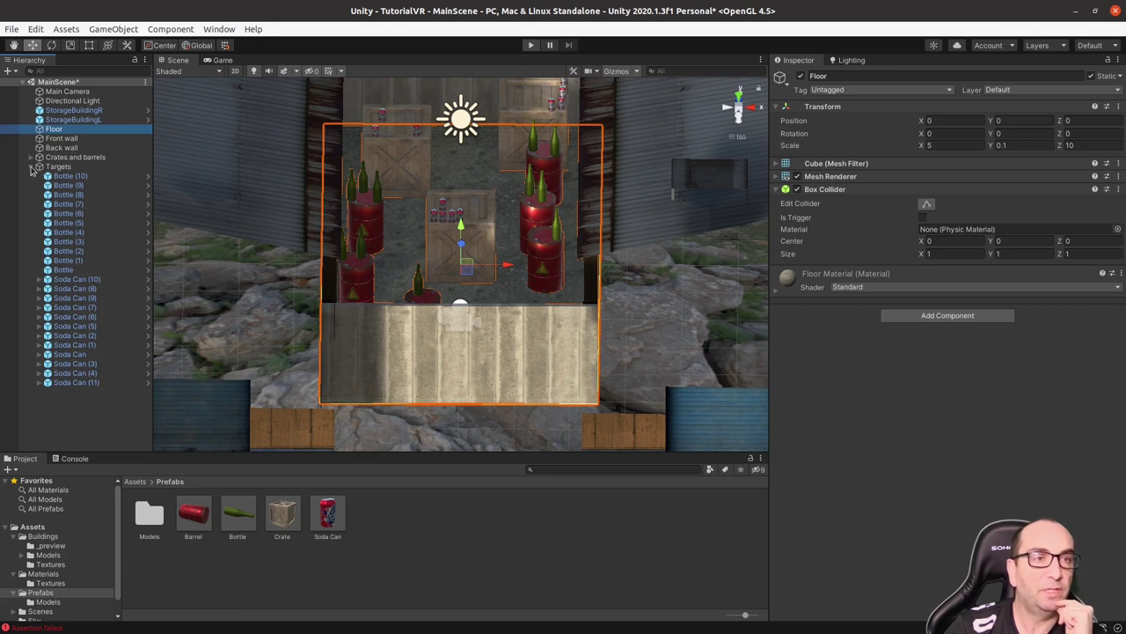
{"action": "left_click", "coordinate": [32, 167]}
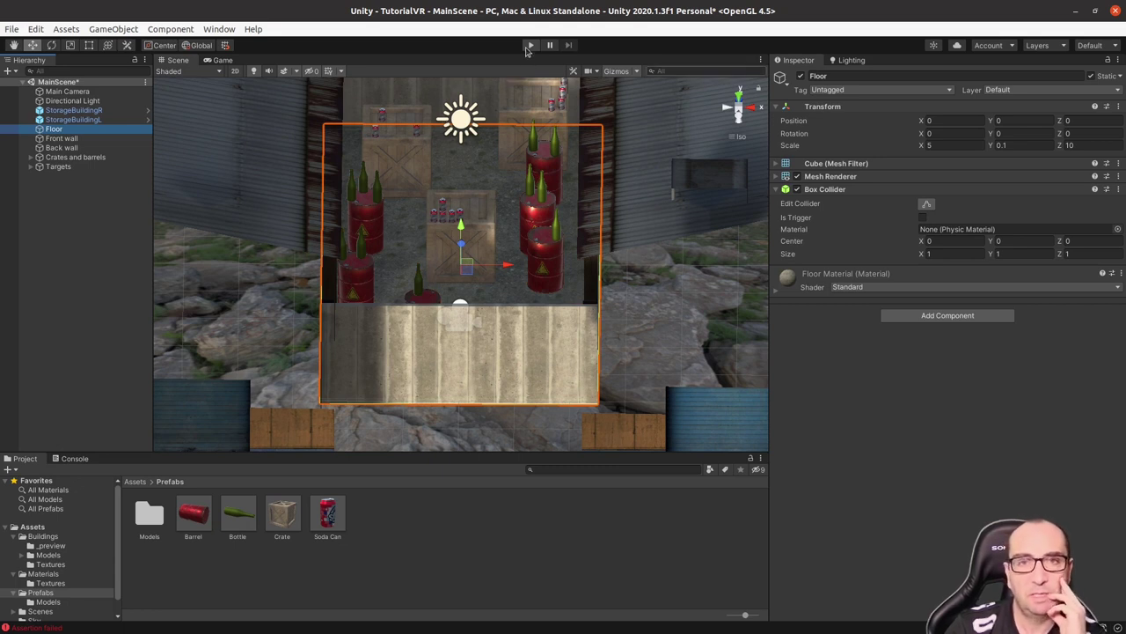
- Run a Play-mode test of the shooting range, stop it, and select Bottle (10)
{"action": "left_click", "coordinate": [530, 45]}
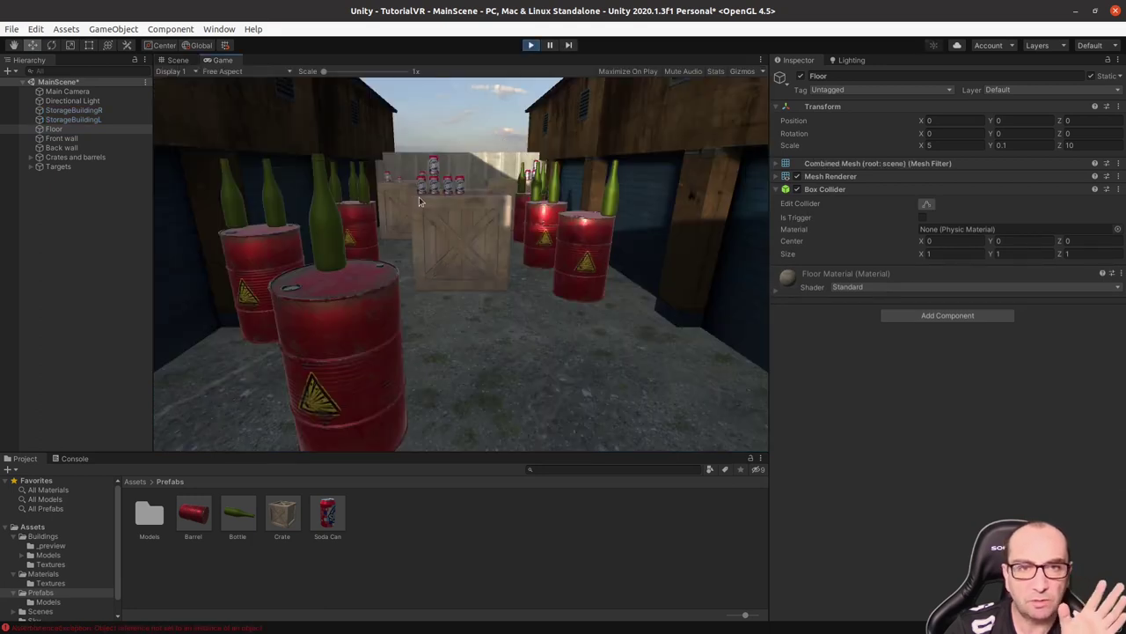
{"action": "left_click", "coordinate": [530, 45]}
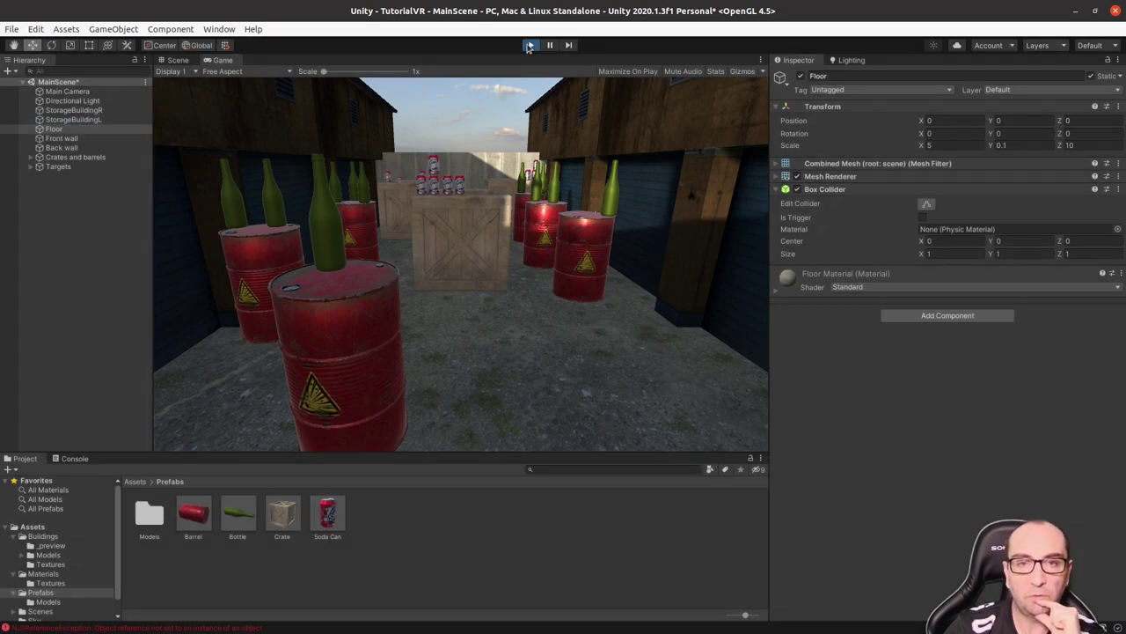
{"action": "left_click", "coordinate": [417, 293]}
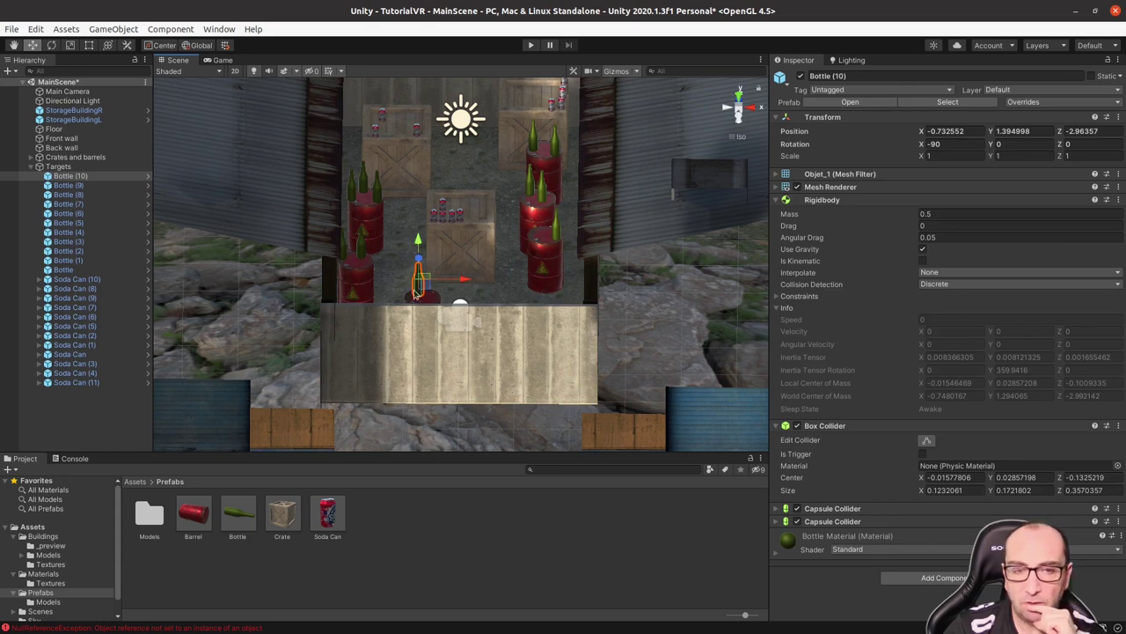
- Frame Bottle (10) close up, orbit to a level view, and check its Rigidbody mass of 0.5
{"action": "scroll", "coordinate": [417, 292], "scroll_direction": "up", "scroll_amount": 2}
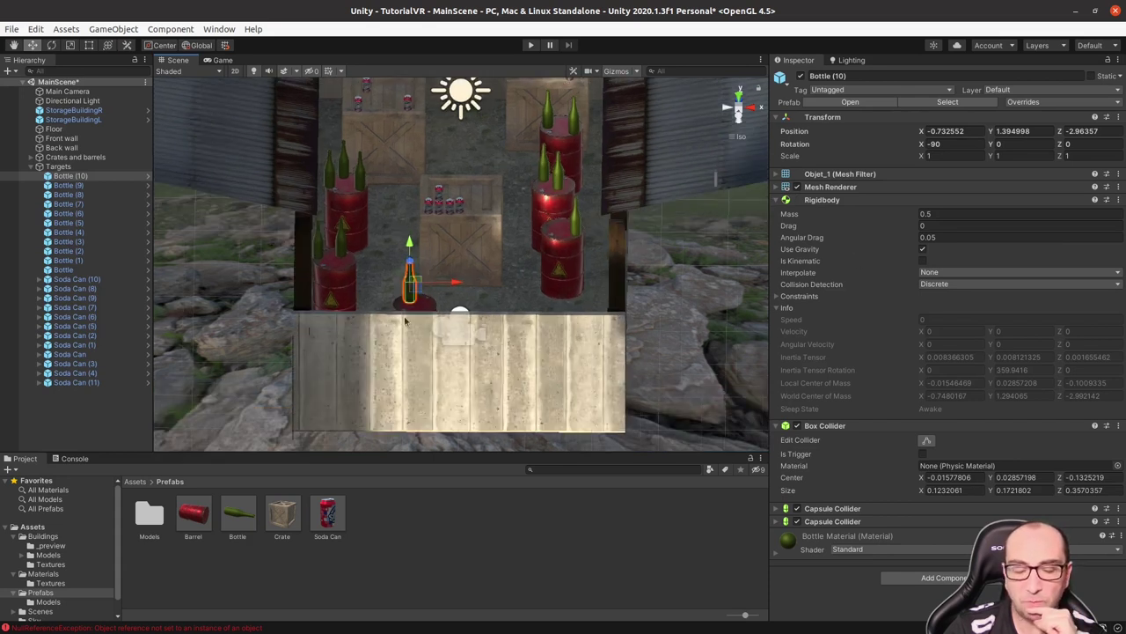
{"action": "scroll", "coordinate": [462, 302], "scroll_direction": "up", "scroll_amount": 1}
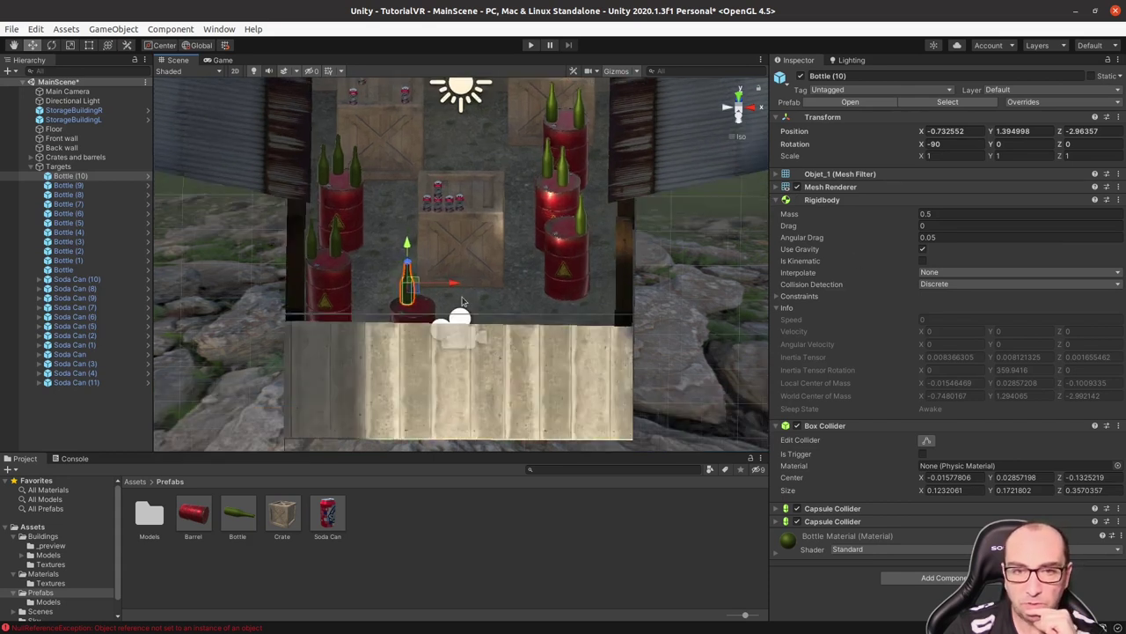
{"action": "scroll", "coordinate": [462, 302], "scroll_direction": "up", "scroll_amount": 2}
{"action": "key", "text": "f"}
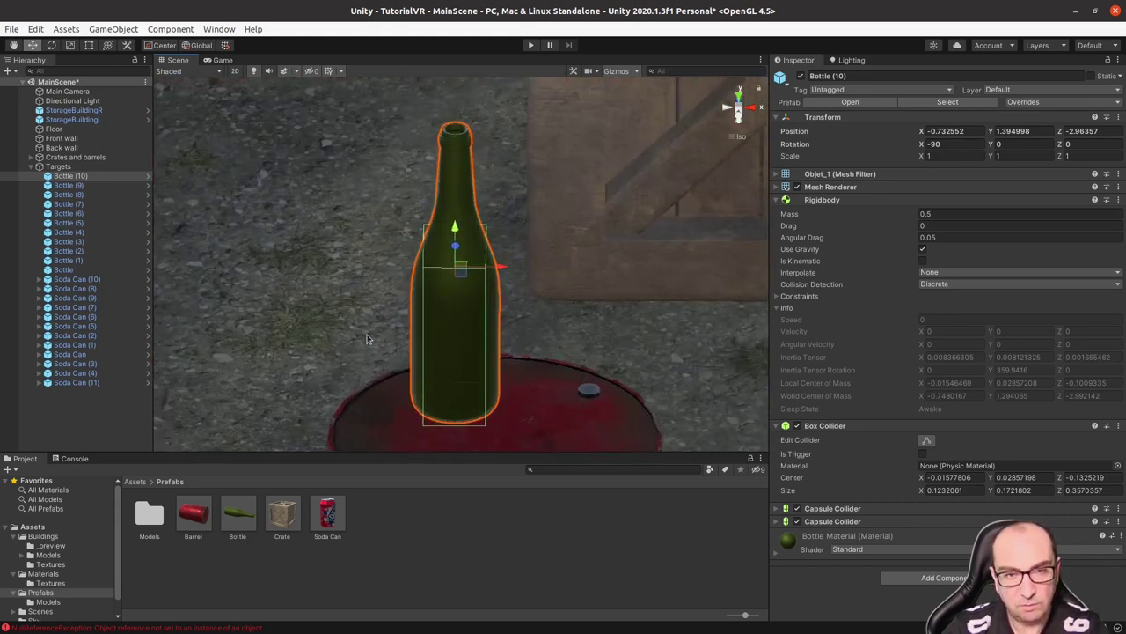
{"action": "left_click_drag", "start_coordinate": [368, 339], "coordinate": [625, 267], "text": "alt"}
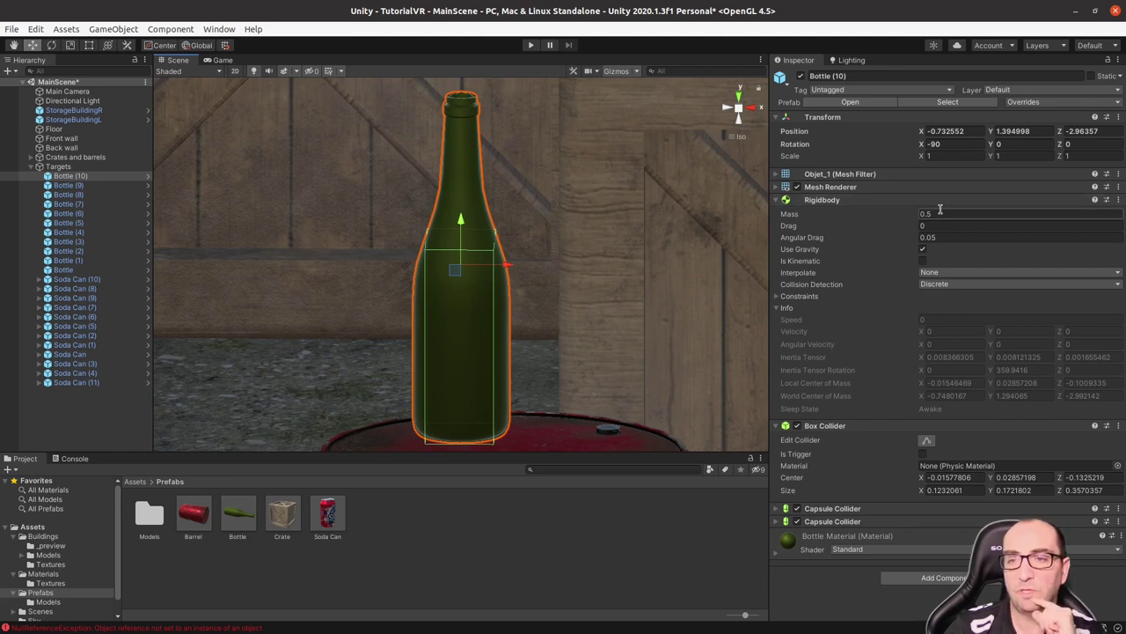
{"action": "left_click", "coordinate": [940, 213]}
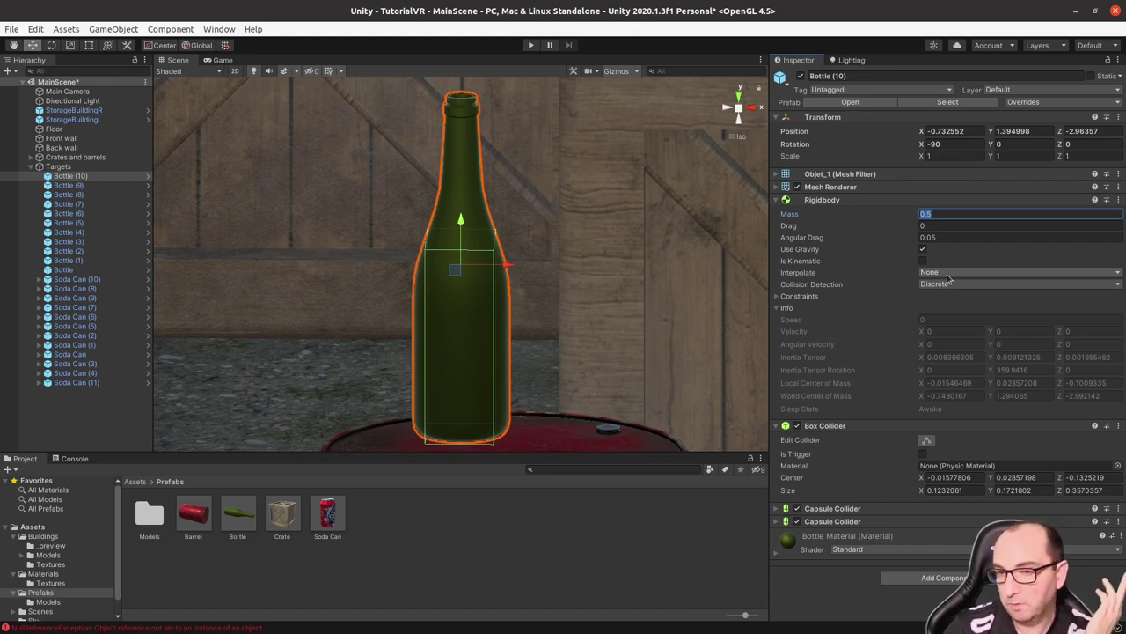
- Inspect the bottle's Box Collider and Capsule Collider settings, then collapse them and the Targets list
{"action": "left_click", "coordinate": [836, 427]}
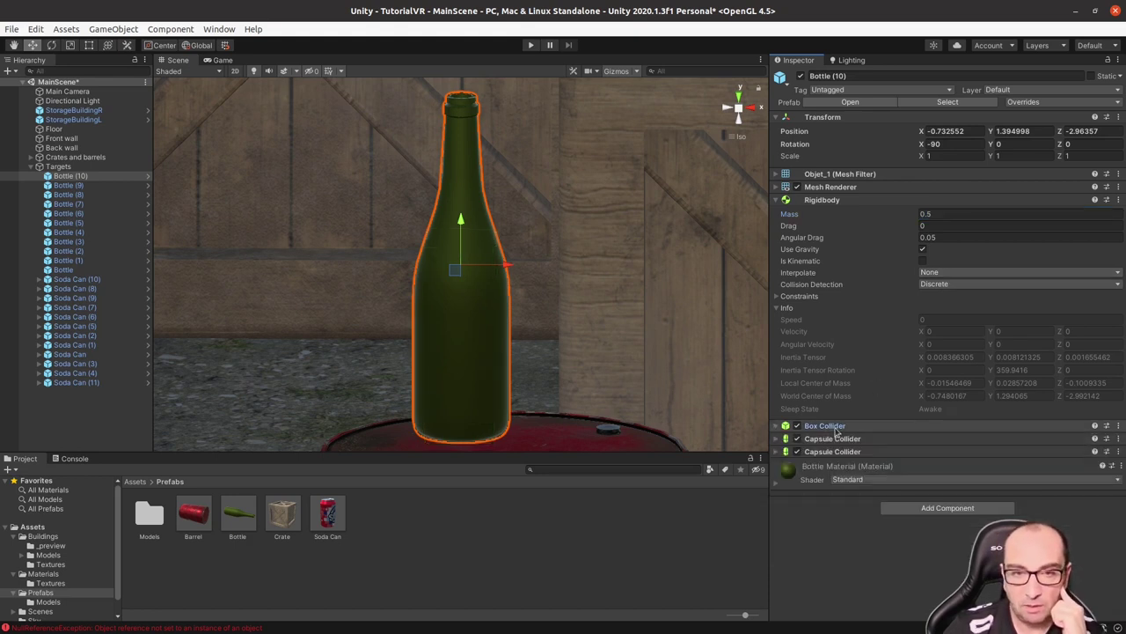
{"action": "left_click", "coordinate": [836, 428]}
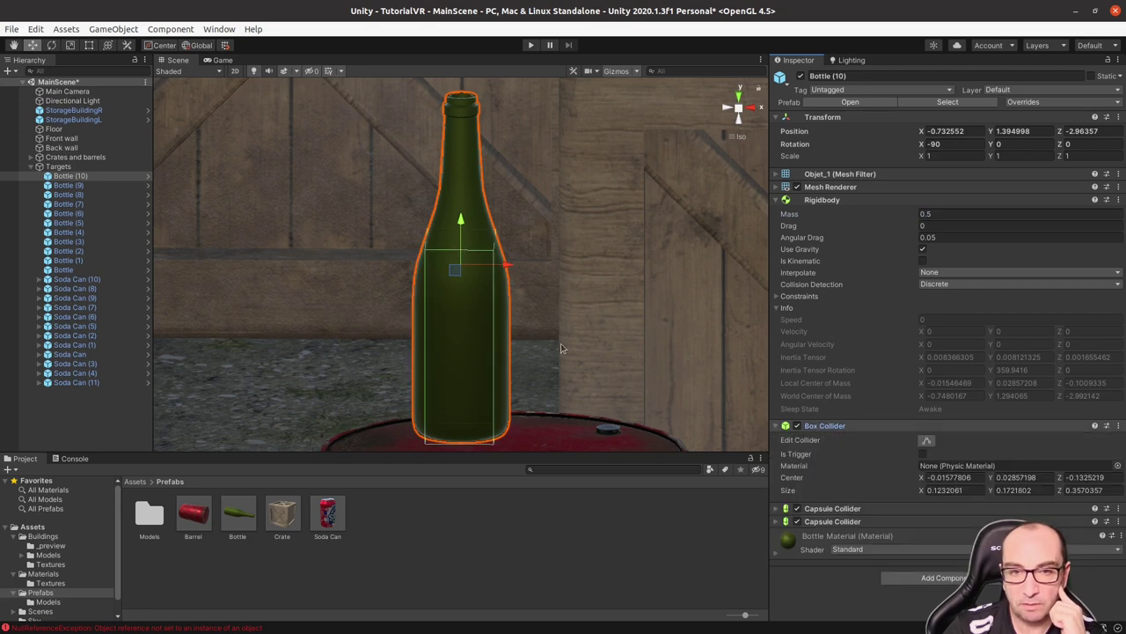
{"action": "left_click", "coordinate": [822, 509]}
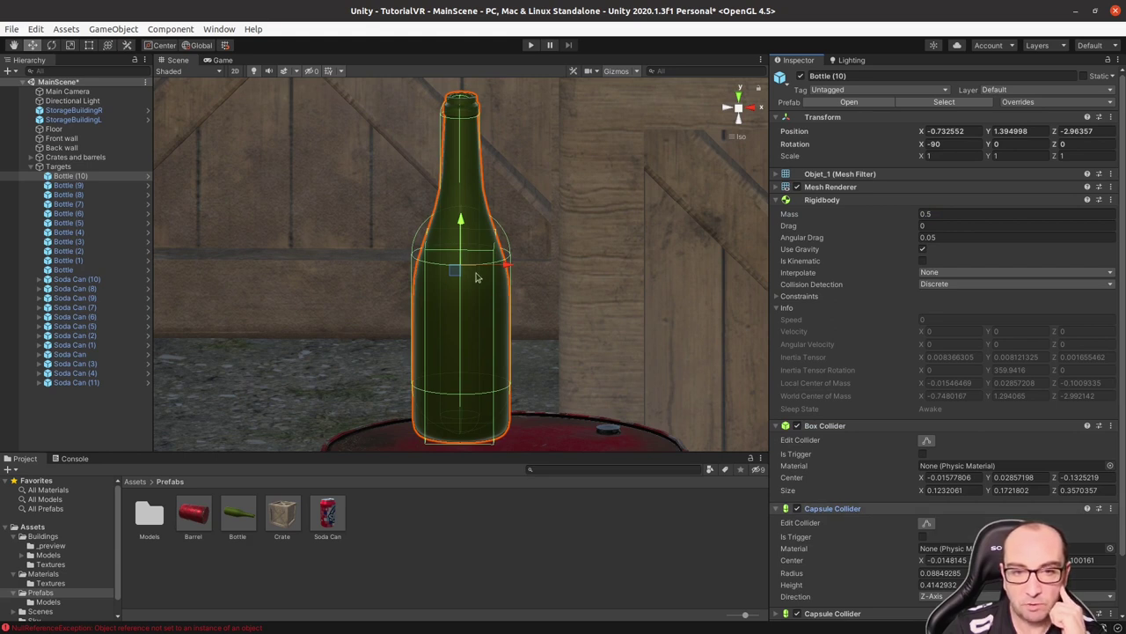
{"action": "left_click_drag", "start_coordinate": [506, 340], "coordinate": [489, 285], "text": "alt"}
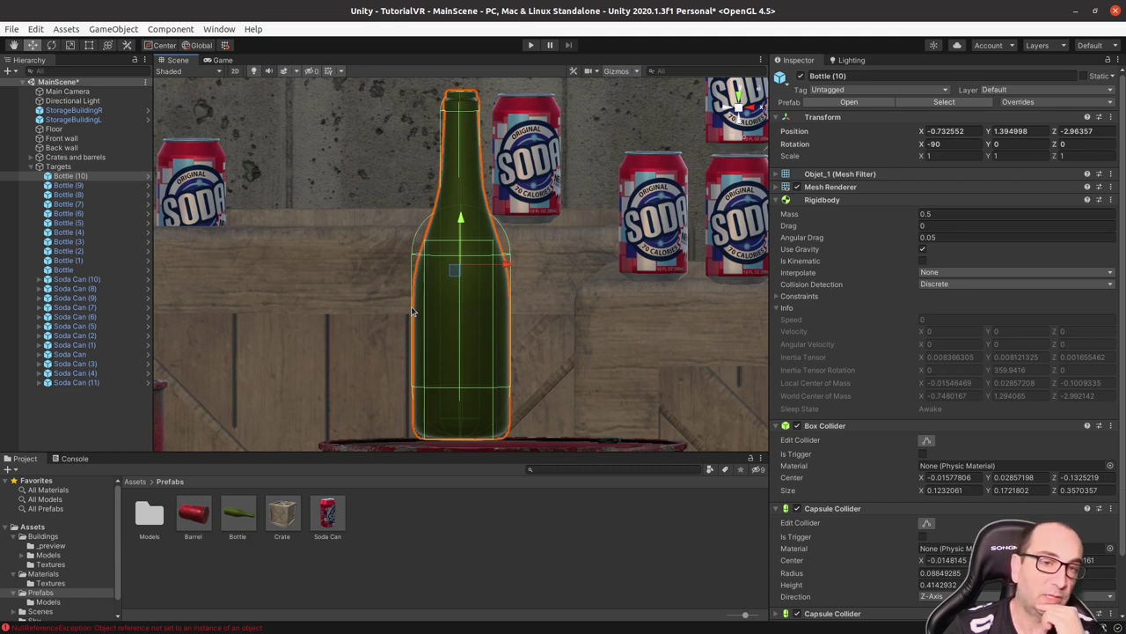
{"action": "left_click", "coordinate": [31, 166]}
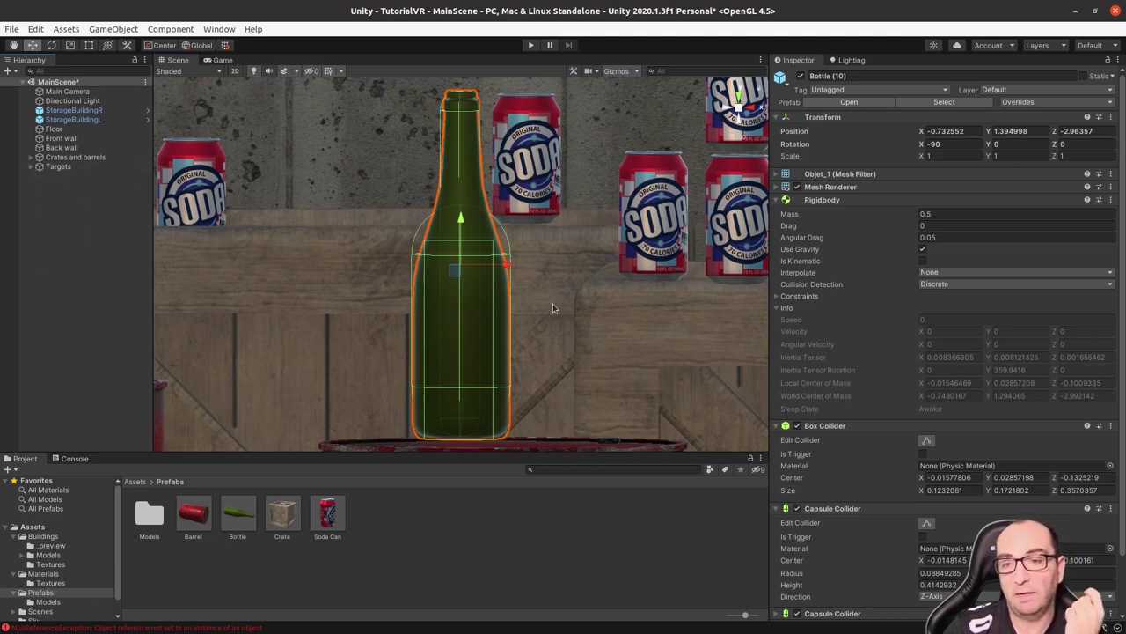
{"action": "left_click", "coordinate": [845, 426]}
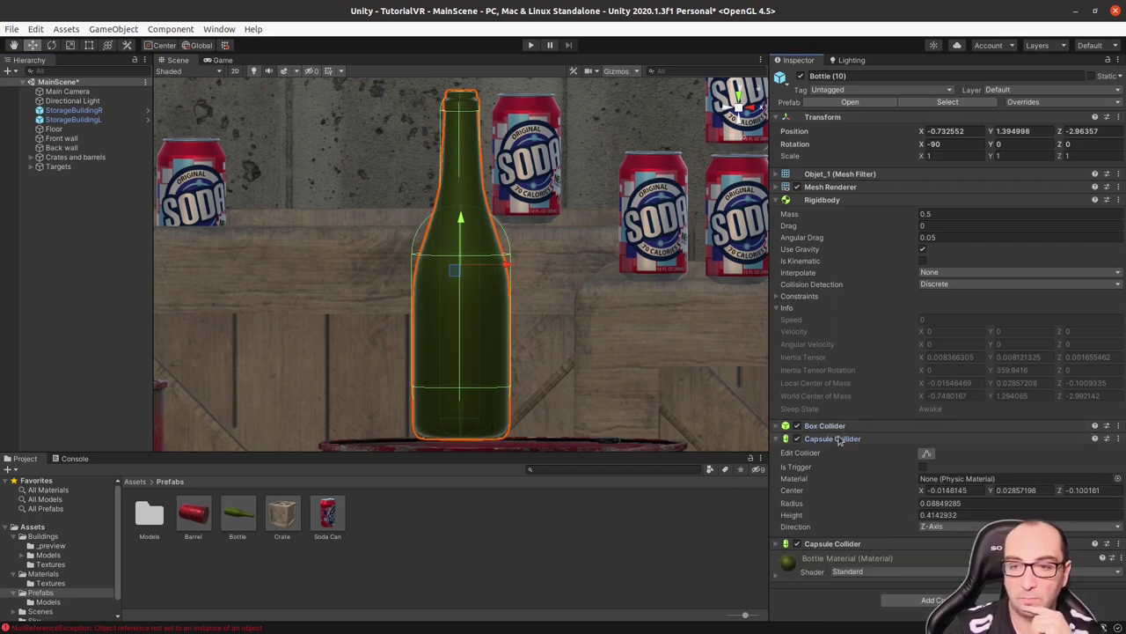
{"action": "left_click", "coordinate": [847, 438]}
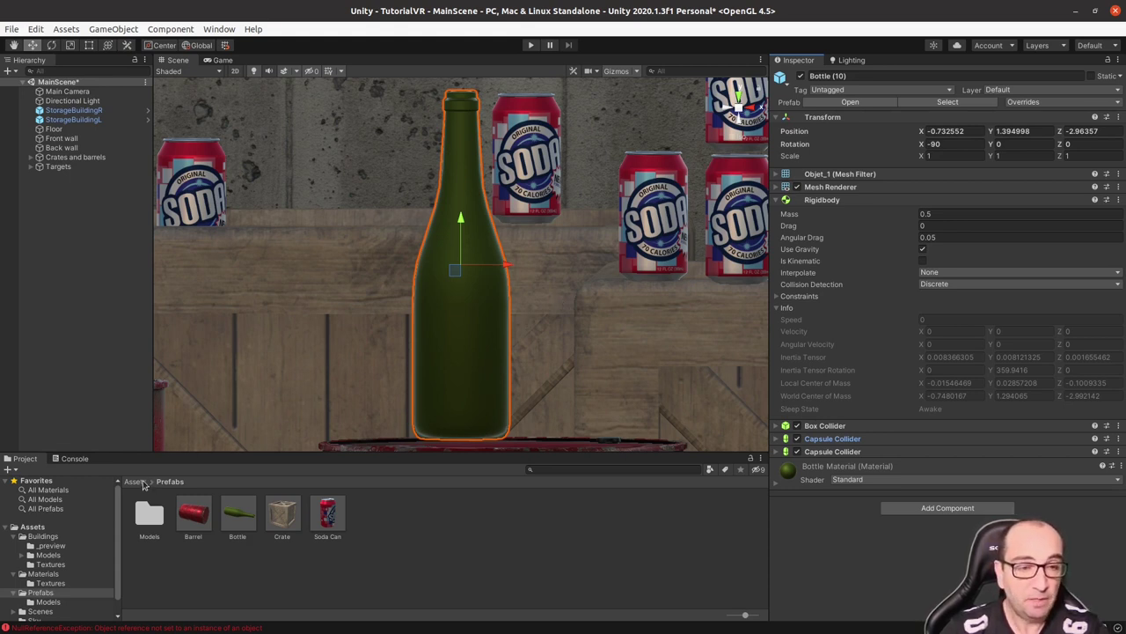
- Import NERF_Gun.fbx into the Assets > Prefabs folder and view its import settings
{"action": "left_click", "coordinate": [137, 483]}
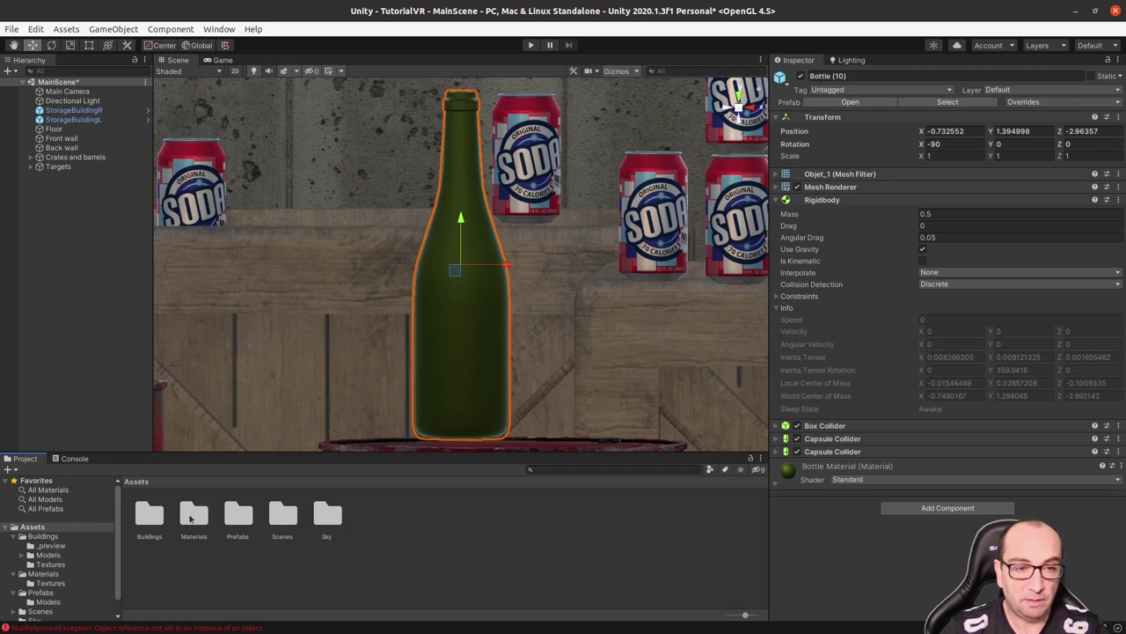
{"action": "double_click", "coordinate": [238, 515]}
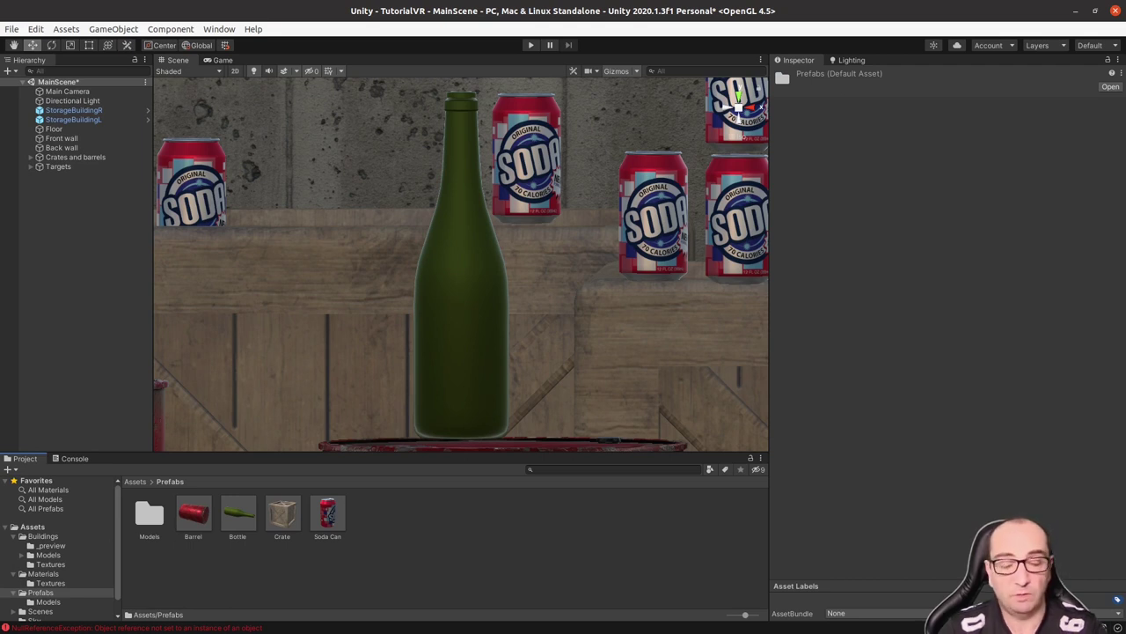
{"action": "left_click_drag", "start_coordinate": [812, 519], "coordinate": [525, 533]}
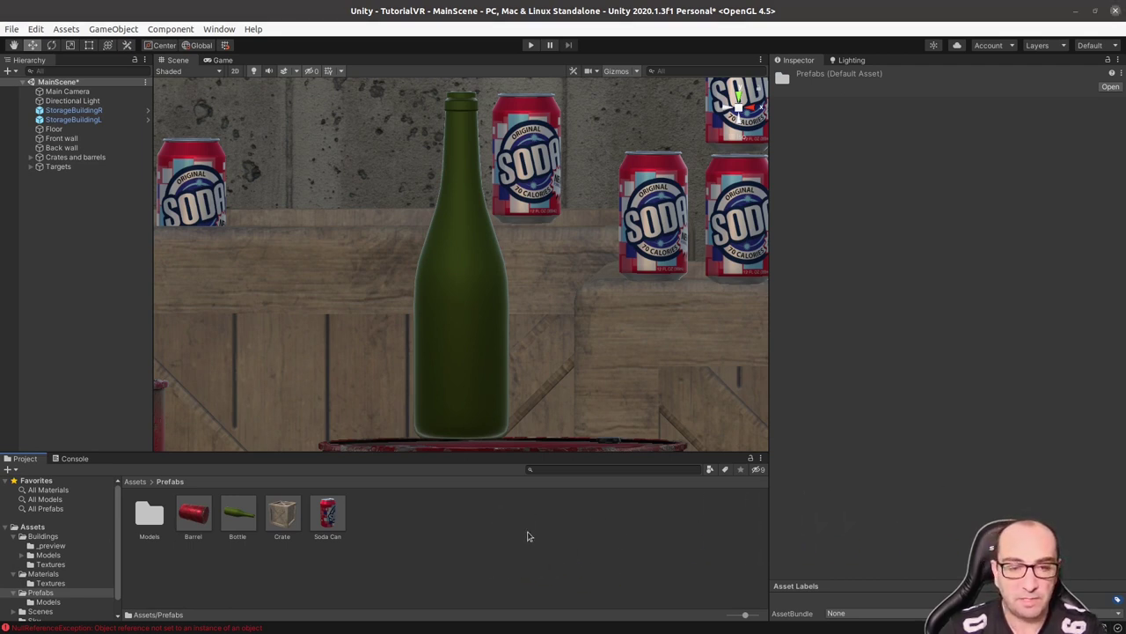
{"action": "left_click", "coordinate": [324, 515]}
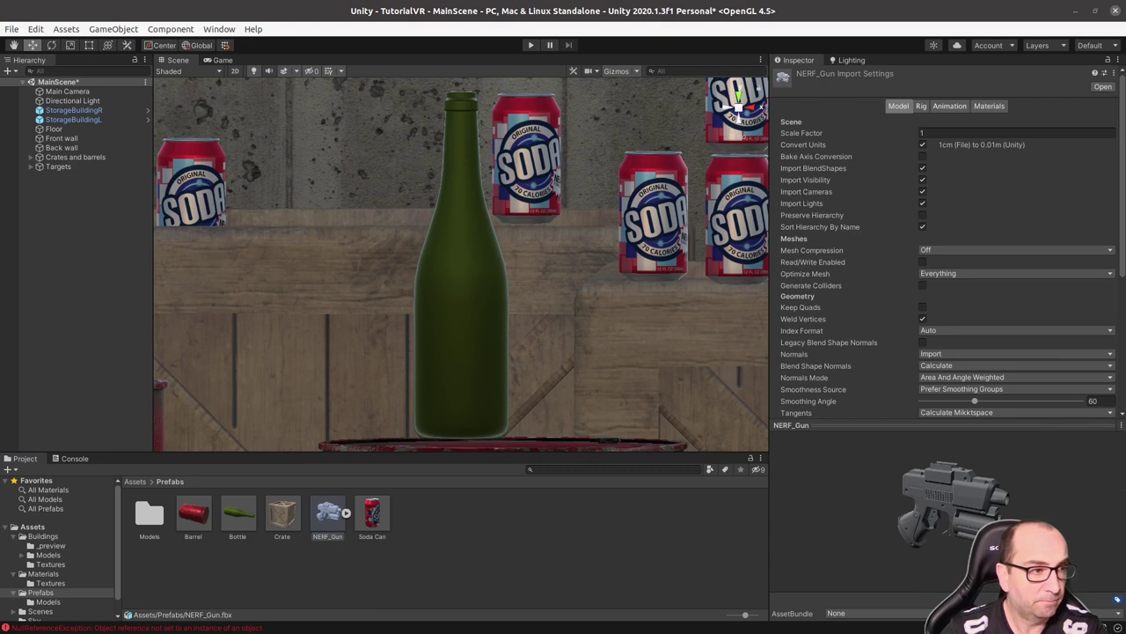
- Rename the NERF_Gun asset to Gun
{"action": "left_click", "coordinate": [315, 541]}
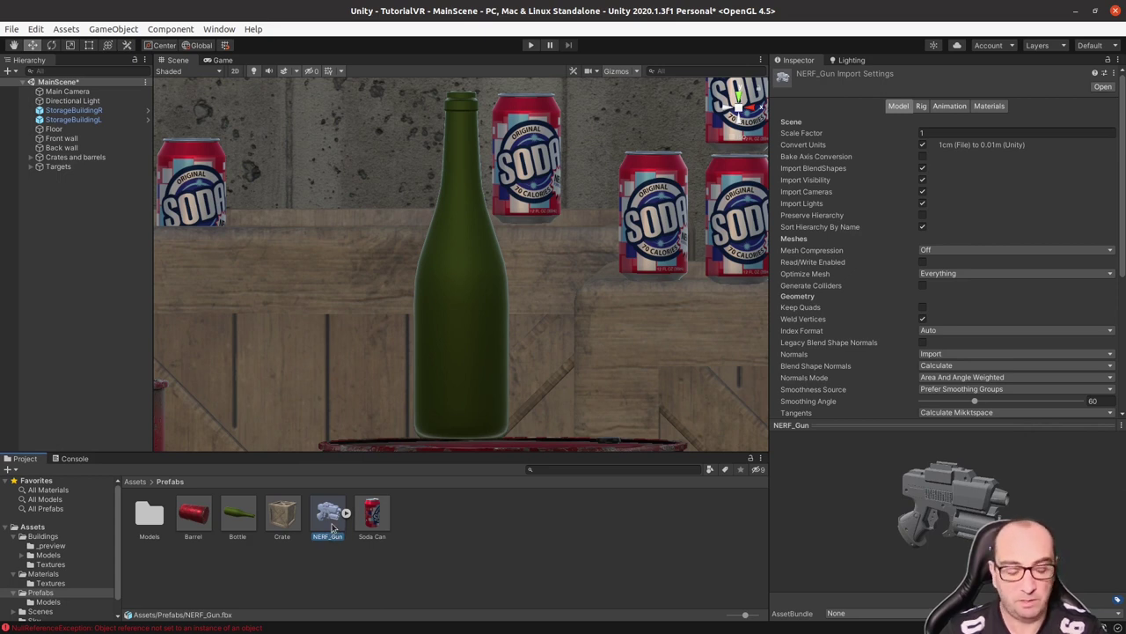
{"action": "left_click", "coordinate": [333, 527]}
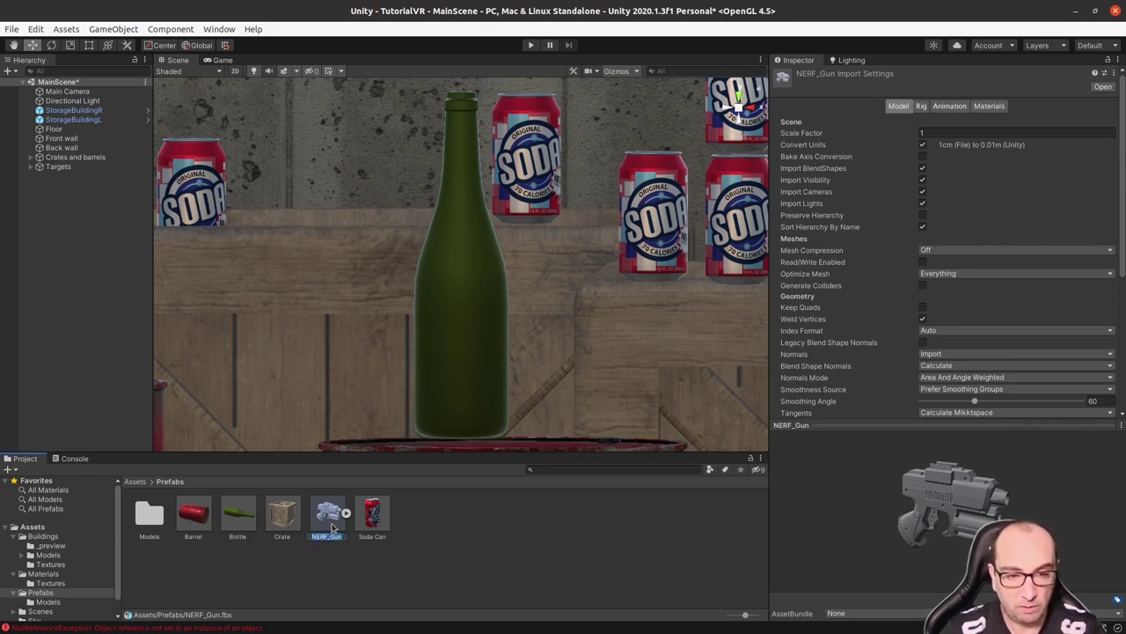
{"action": "type", "text": "Gun"}
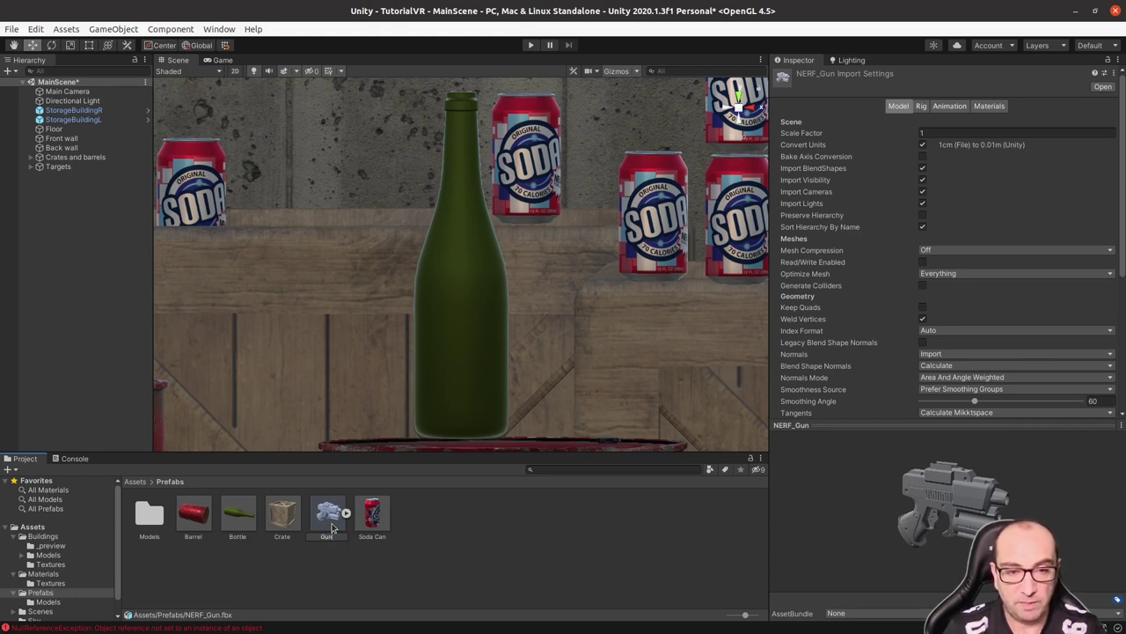
{"action": "key", "text": "Return"}
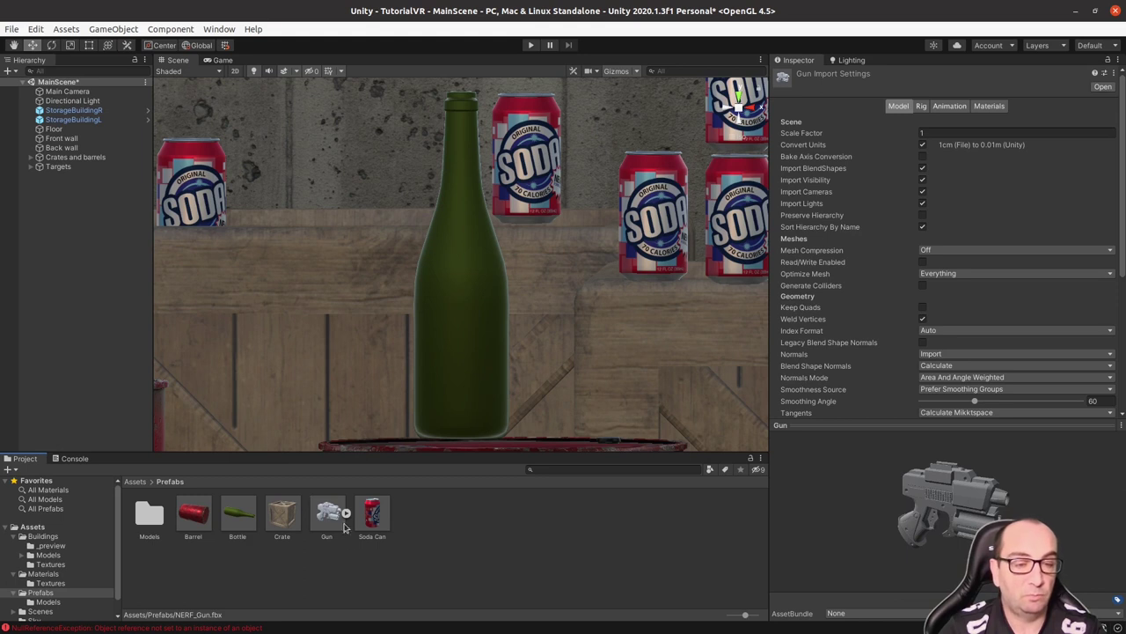
- Move the Gun model into the Prefabs/Models folder and open it
{"action": "left_click_drag", "start_coordinate": [339, 526], "coordinate": [151, 519]}
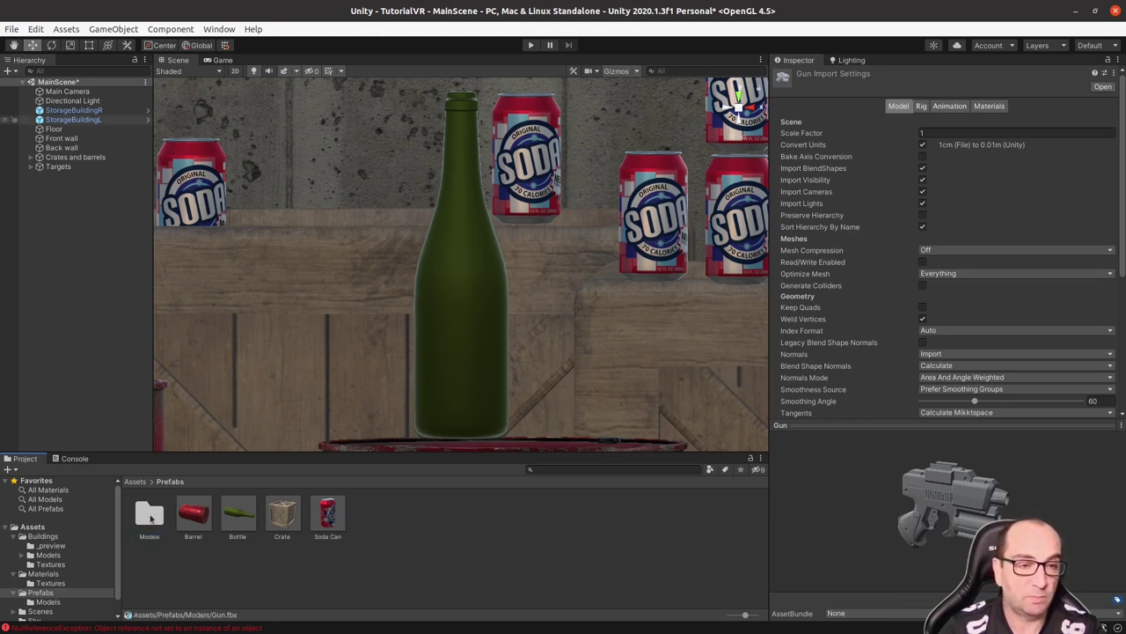
{"action": "double_click", "coordinate": [150, 518]}
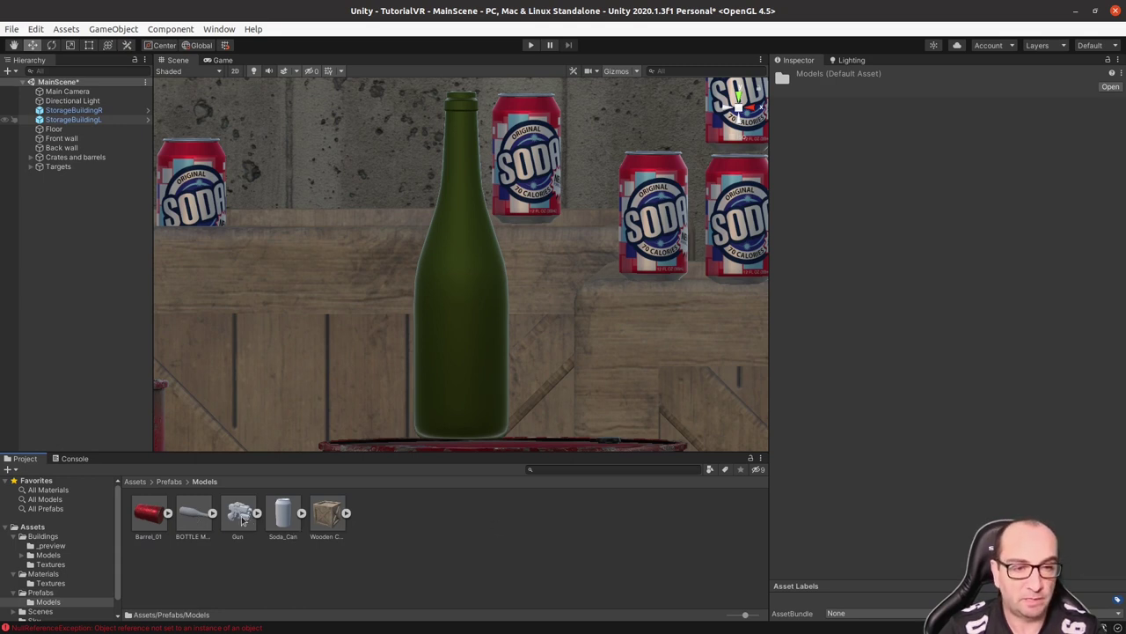
{"action": "scroll", "coordinate": [352, 277], "scroll_direction": "down", "scroll_amount": 5}
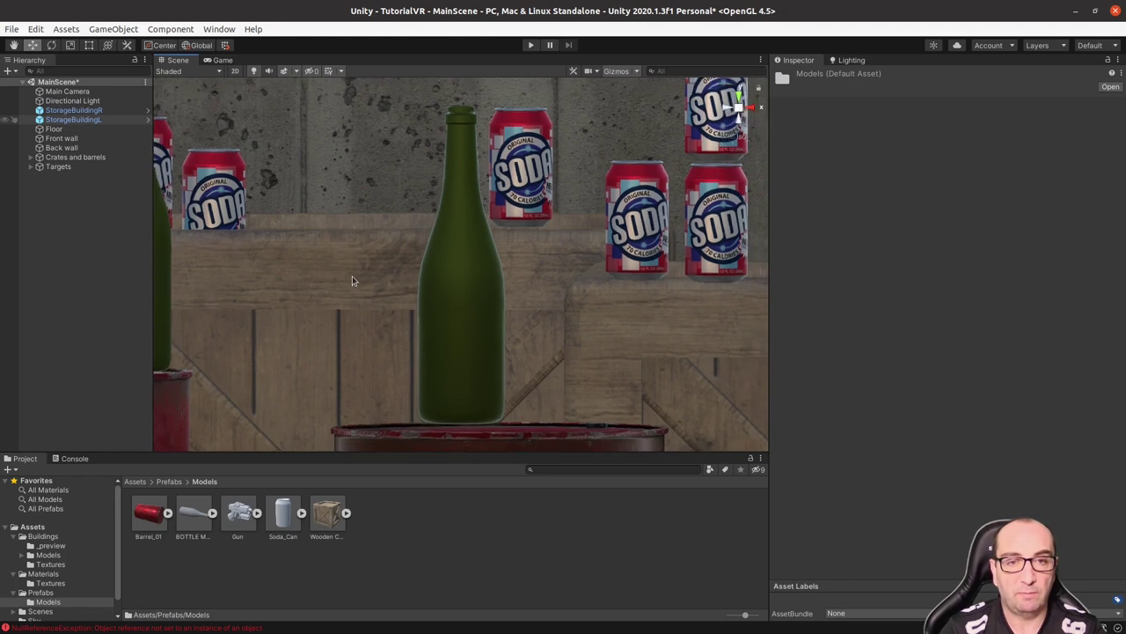
- Place the Gun in the scene and reset its X rotation from -90 to 0
{"action": "mouse_move", "coordinate": [239, 515]}
{"action": "left_mouse_down"}
{"action": "mouse_move", "coordinate": [304, 346]}
{"action": "mouse_move", "coordinate": [564, 262]}
{"action": "left_mouse_up"}
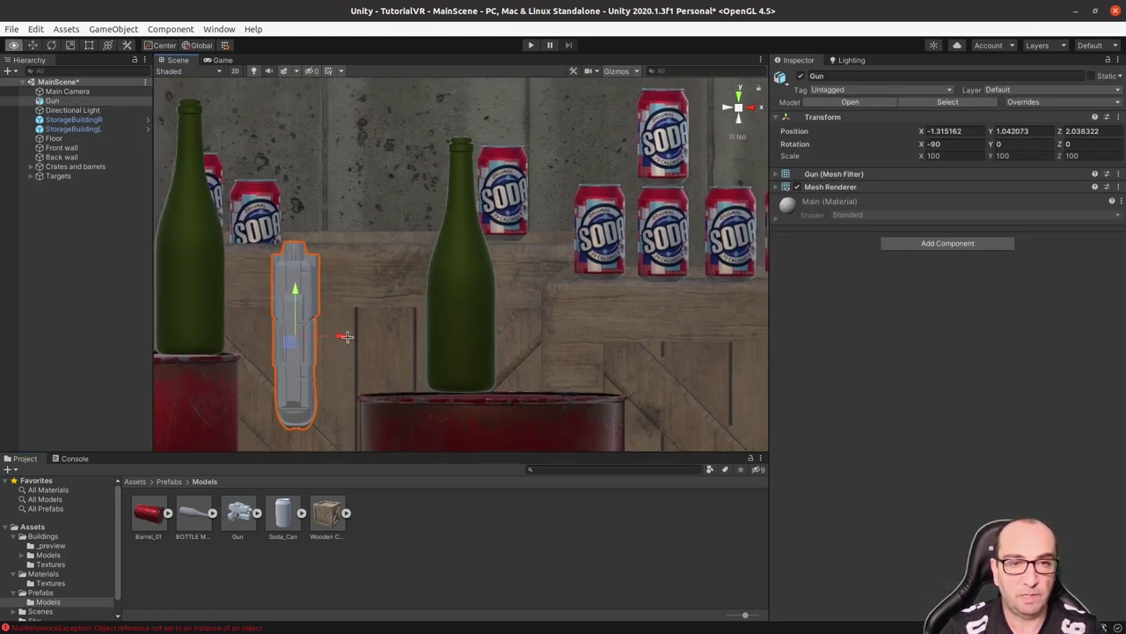
{"action": "left_click", "coordinate": [937, 144]}
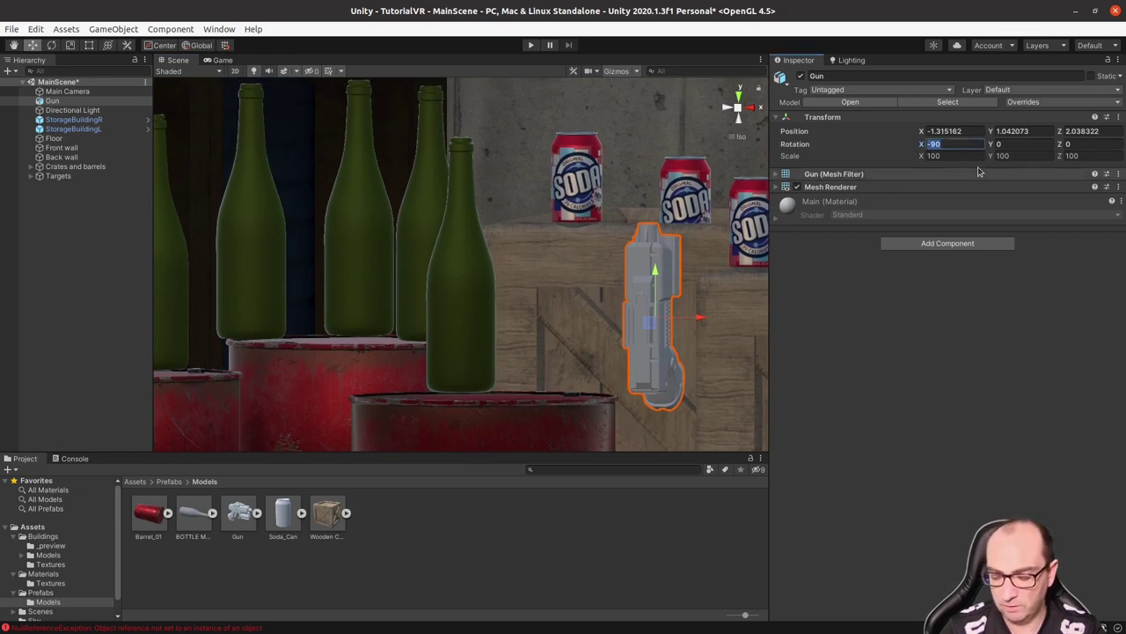
{"action": "type", "text": "0"}
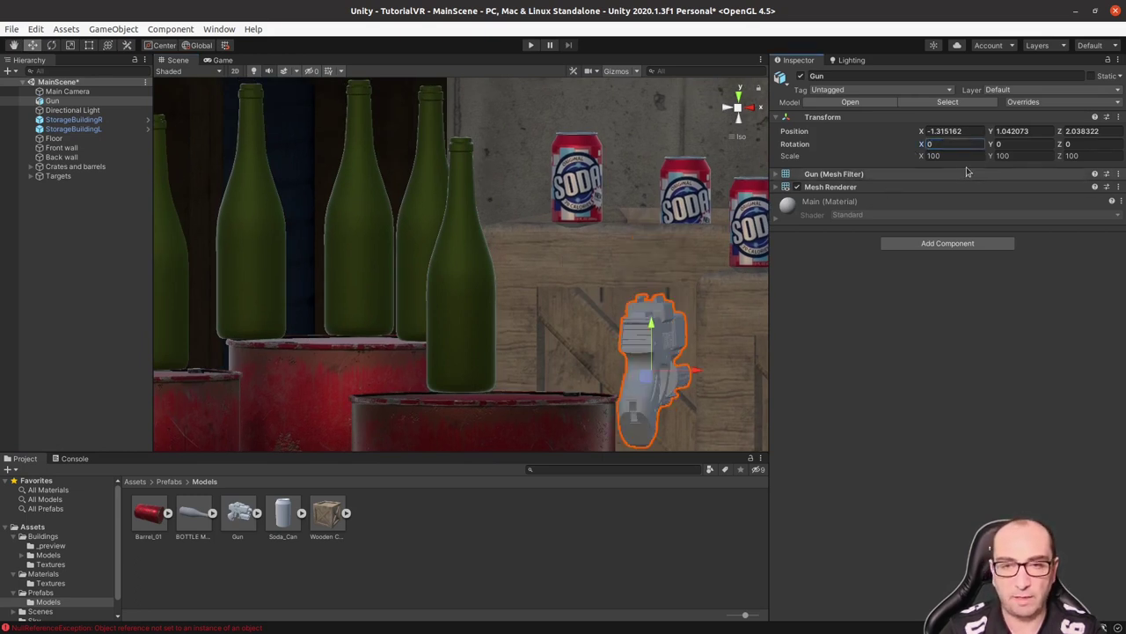
{"action": "mouse_move", "coordinate": [674, 357]}
{"action": "left_mouse_down", "text": "alt"}
{"action": "mouse_move", "coordinate": [719, 364]}
{"action": "mouse_move", "coordinate": [690, 379]}
{"action": "mouse_move", "coordinate": [662, 360]}
{"action": "left_mouse_up", "text": "alt"}
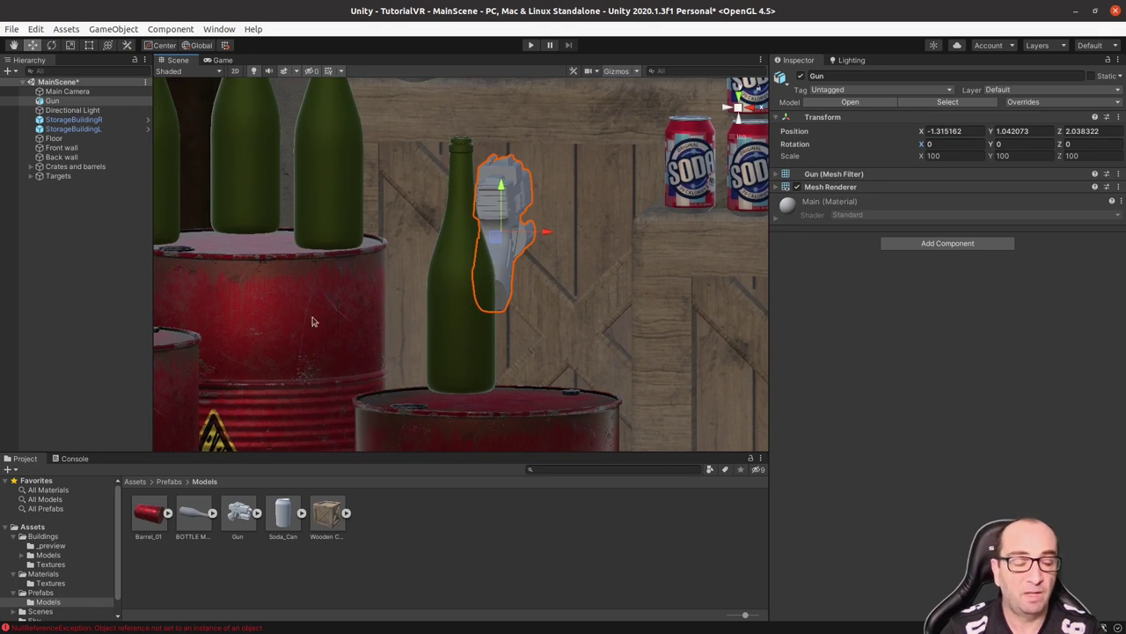
{"action": "left_click", "coordinate": [163, 483]}
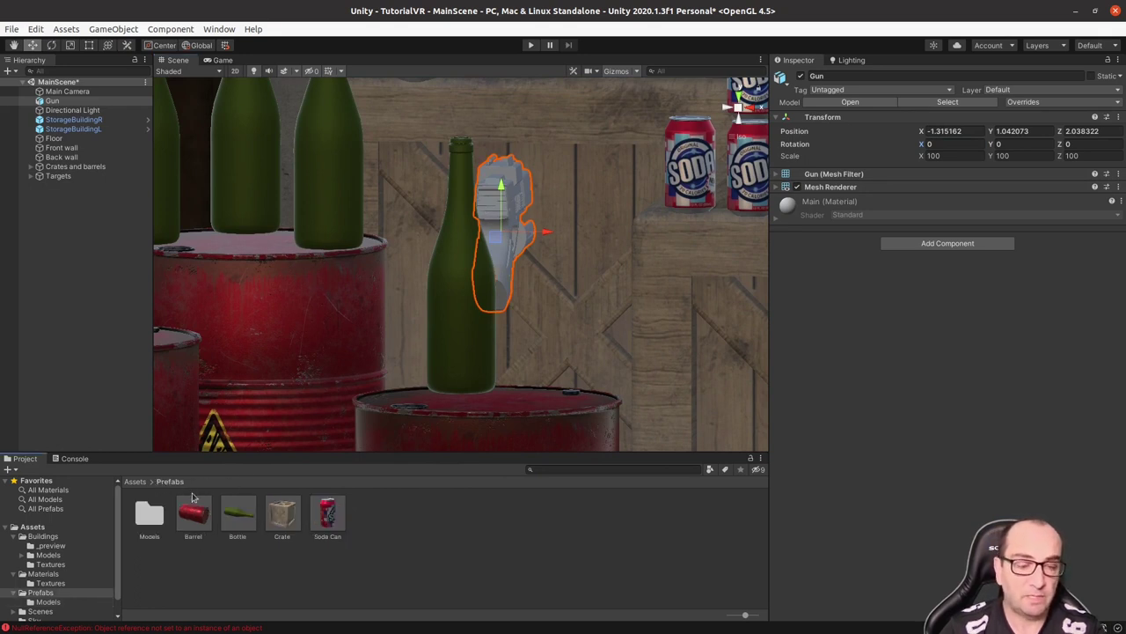
- Apply the Black Hole material from Assets > Materials to the gun
{"action": "left_click", "coordinate": [136, 482]}
{"action": "double_click", "coordinate": [192, 517]}
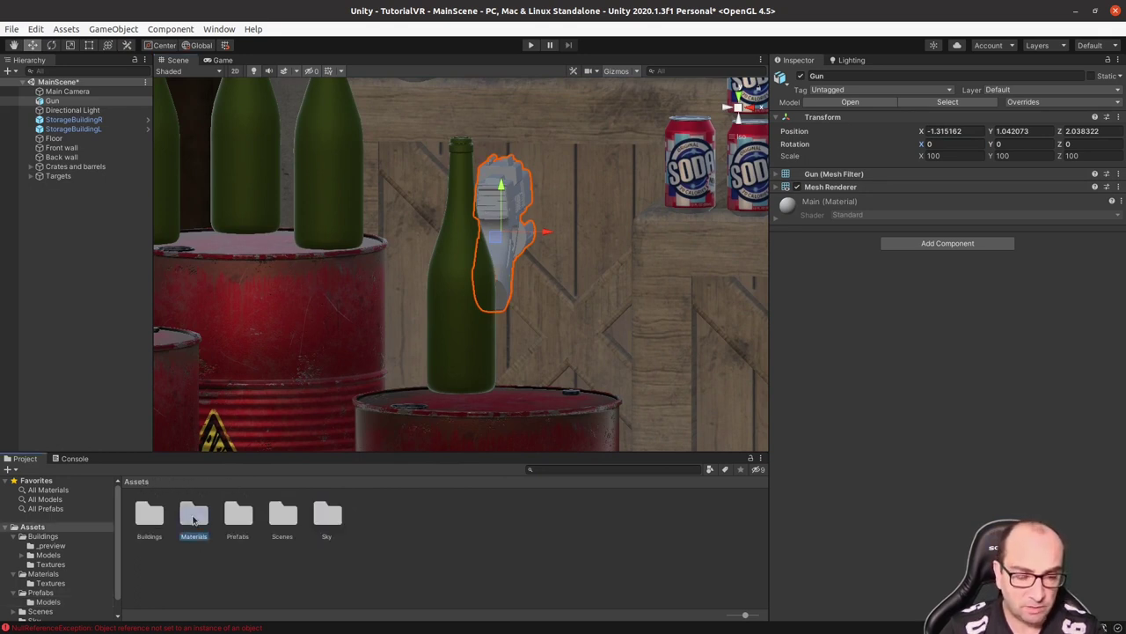
{"action": "left_click_drag", "start_coordinate": [201, 514], "coordinate": [492, 230]}
- Restore the green bottle, red barrel and wood crate materials on objects darkened by mistake
{"action": "mouse_move", "coordinate": [555, 304]}
{"action": "left_mouse_down", "text": "alt"}
{"action": "mouse_move", "coordinate": [578, 293]}
{"action": "mouse_move", "coordinate": [595, 302]}
{"action": "left_mouse_up", "text": "alt"}
{"action": "left_click_drag", "start_coordinate": [511, 331], "coordinate": [453, 340], "text": "alt"}
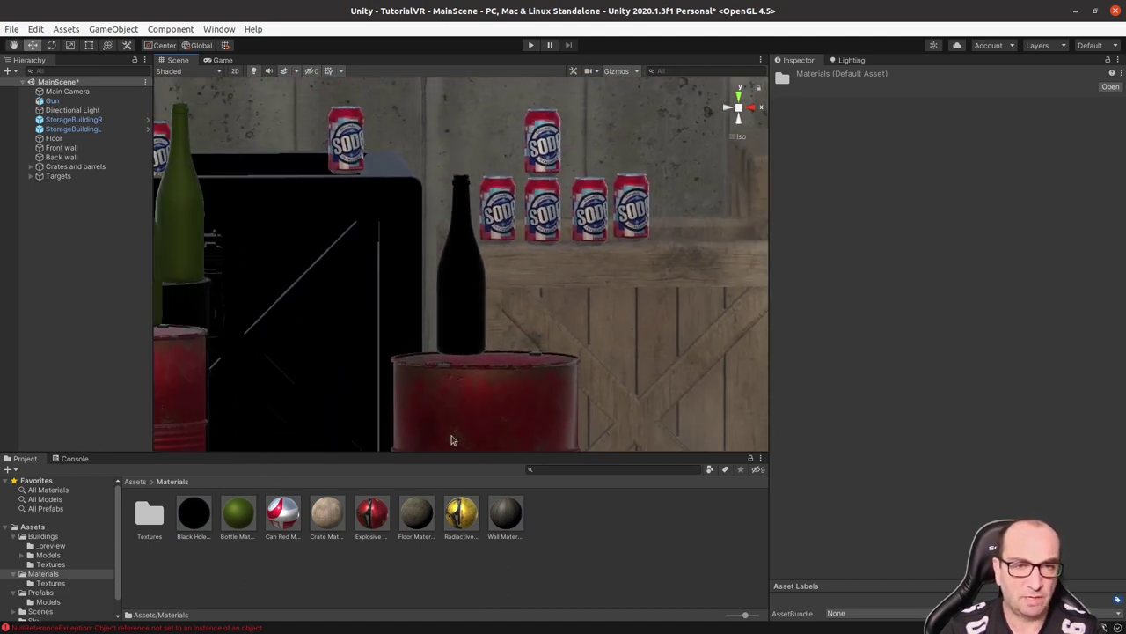
{"action": "left_click_drag", "start_coordinate": [485, 395], "coordinate": [459, 344], "text": "alt"}
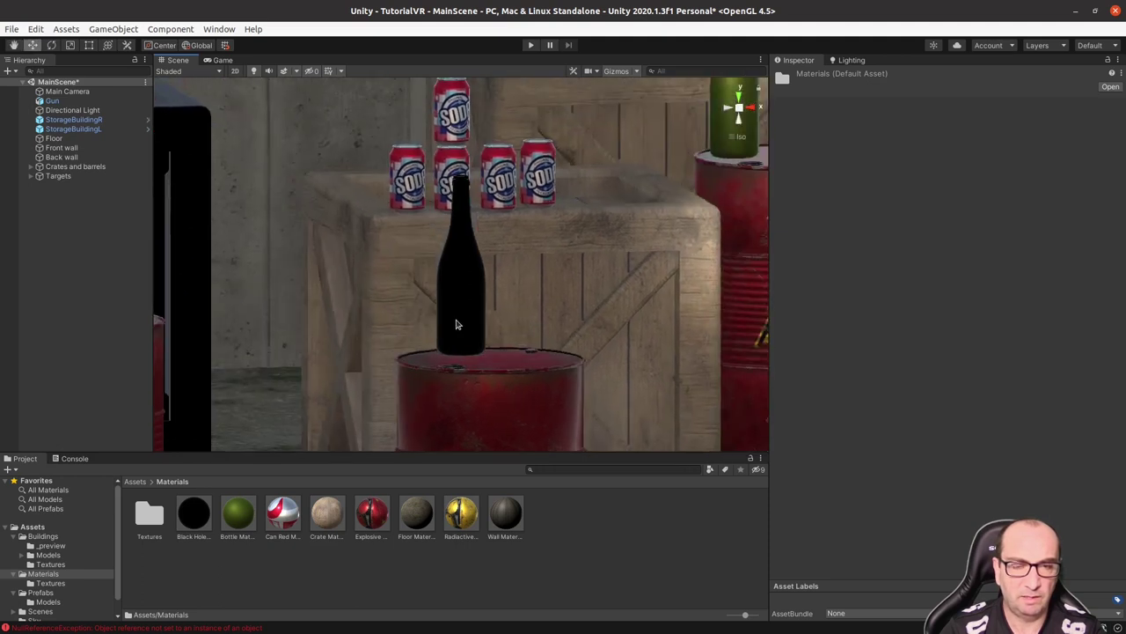
{"action": "mouse_move", "coordinate": [239, 515]}
{"action": "left_mouse_down"}
{"action": "mouse_move", "coordinate": [419, 302]}
{"action": "mouse_move", "coordinate": [455, 302]}
{"action": "mouse_move", "coordinate": [426, 309]}
{"action": "left_mouse_up"}
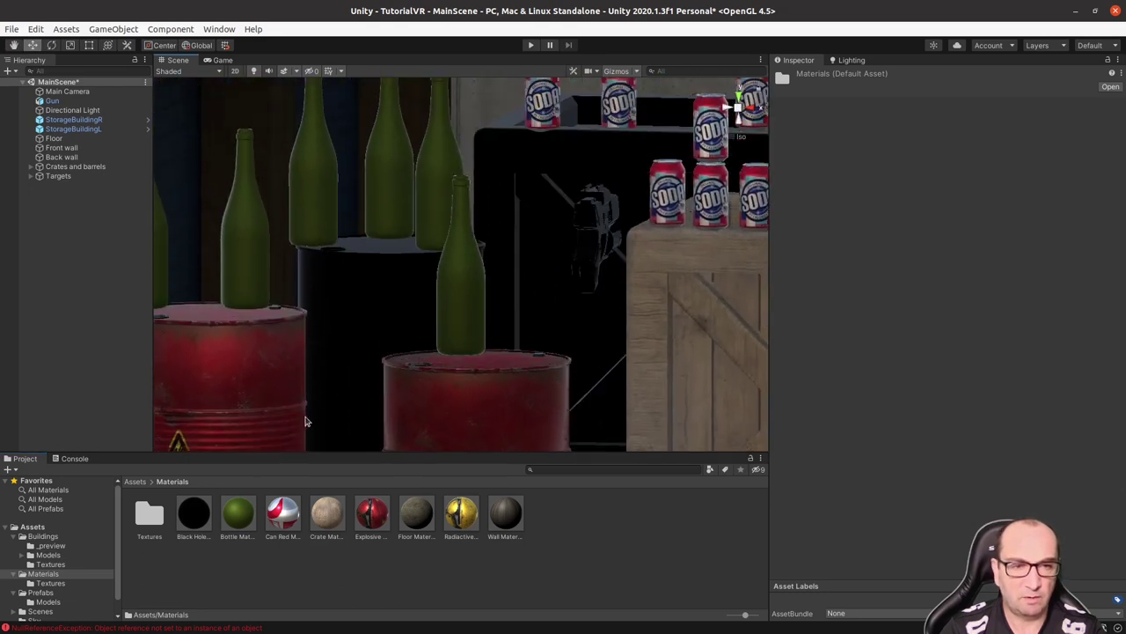
{"action": "left_click_drag", "start_coordinate": [371, 515], "coordinate": [367, 355]}
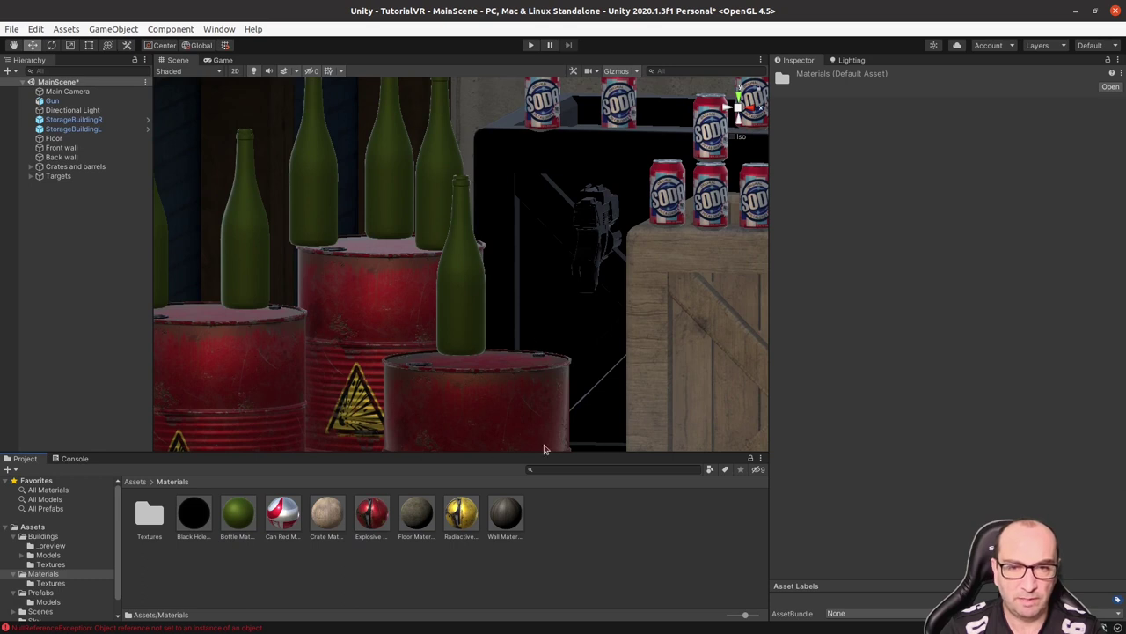
{"action": "left_click_drag", "start_coordinate": [328, 515], "coordinate": [590, 431]}
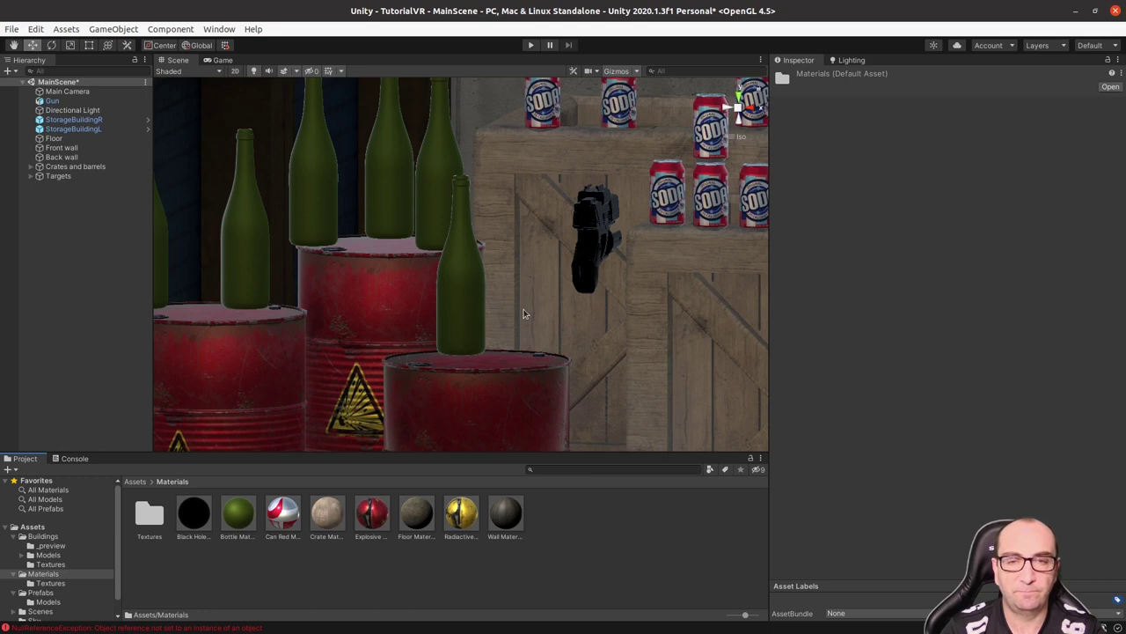
- Select the black Gun and orbit to see it among the targets
{"action": "scroll", "coordinate": [524, 309], "scroll_direction": "down", "scroll_amount": 5}
{"action": "left_click_drag", "start_coordinate": [560, 308], "coordinate": [573, 335], "text": "alt"}
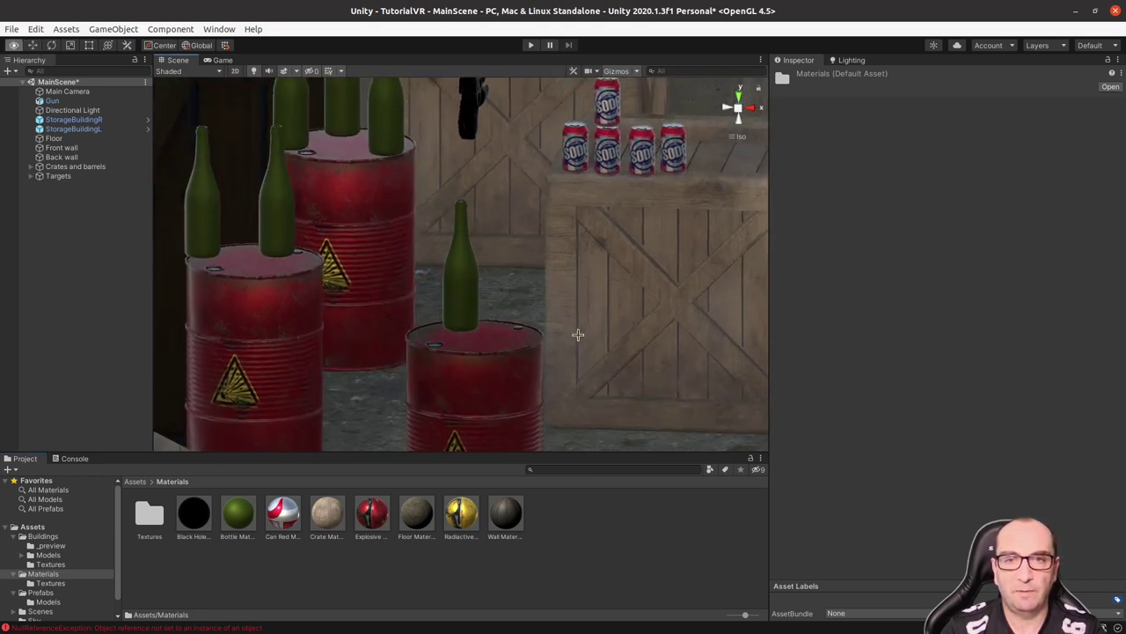
{"action": "left_click", "coordinate": [447, 132]}
{"action": "left_click_drag", "start_coordinate": [463, 129], "coordinate": [455, 128], "text": "alt"}
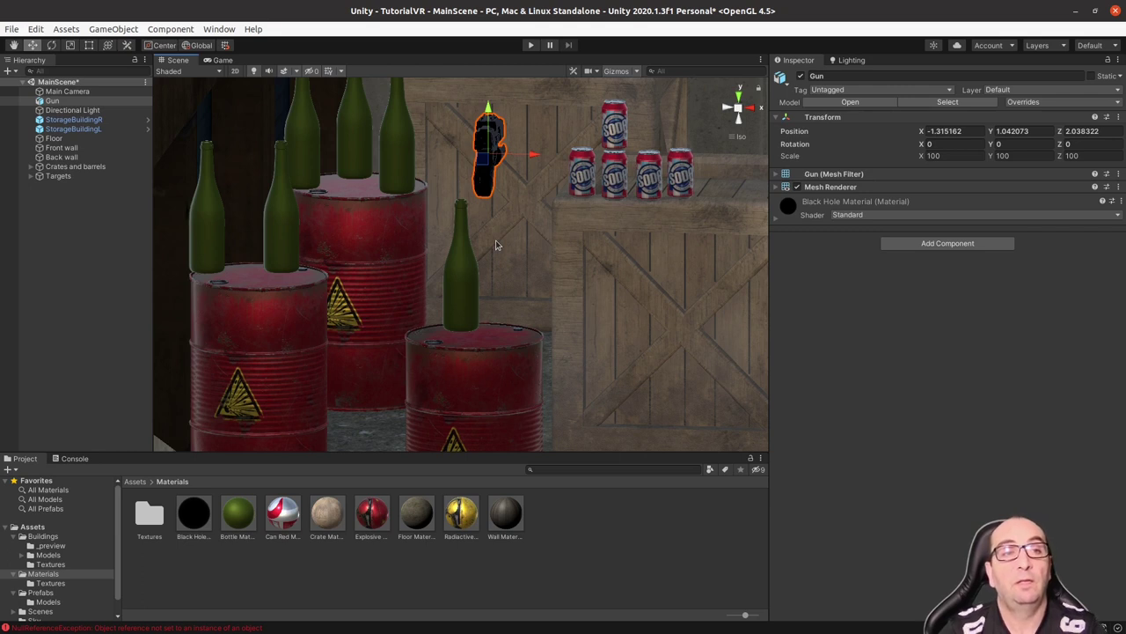
- Parent the Gun under Main Camera and set its position to 0, 0, 0
{"action": "left_click", "coordinate": [53, 102]}
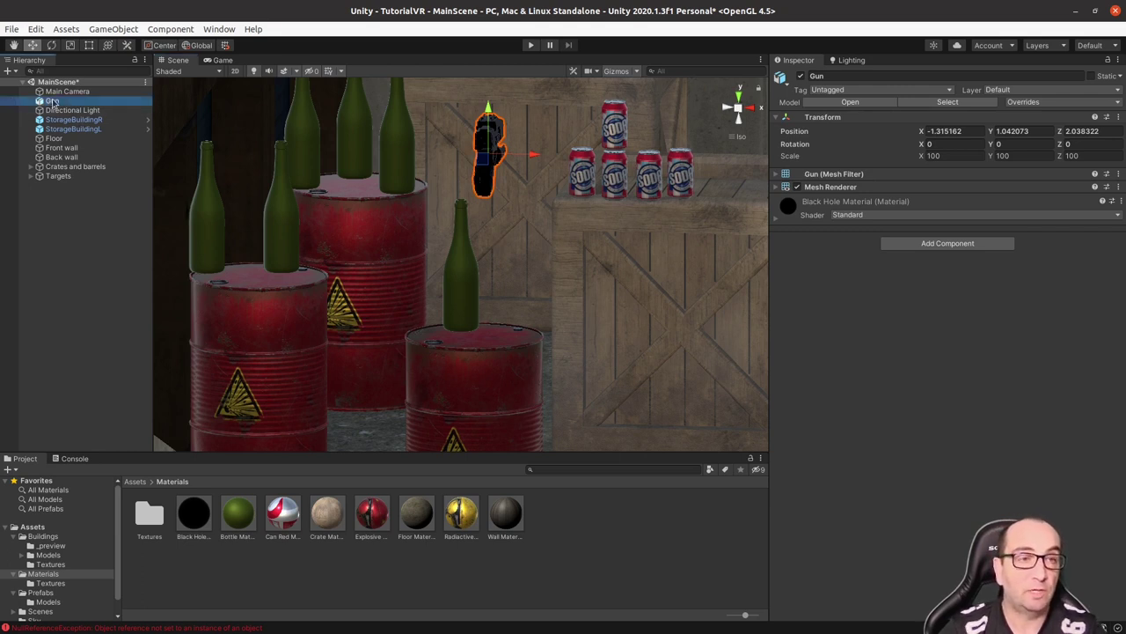
{"action": "left_click_drag", "start_coordinate": [44, 102], "coordinate": [64, 91]}
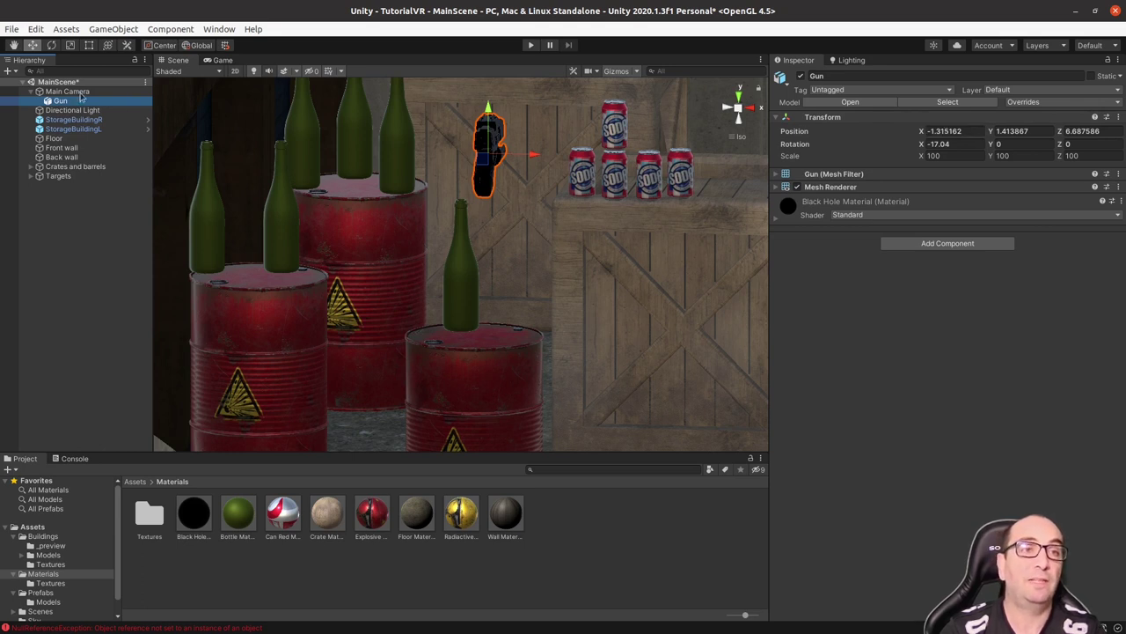
{"action": "left_click", "coordinate": [965, 130]}
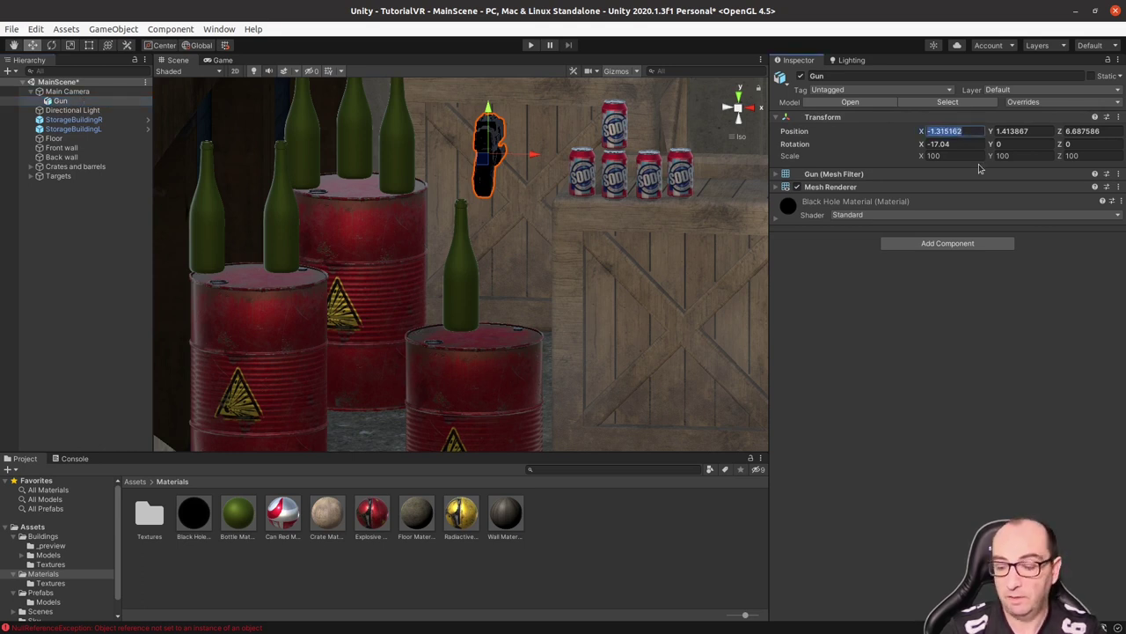
{"action": "type", "text": "0"}
{"action": "key", "text": "Tab"}
{"action": "type", "text": "0"}
{"action": "key", "text": "Tab"}
{"action": "type", "text": "0"}
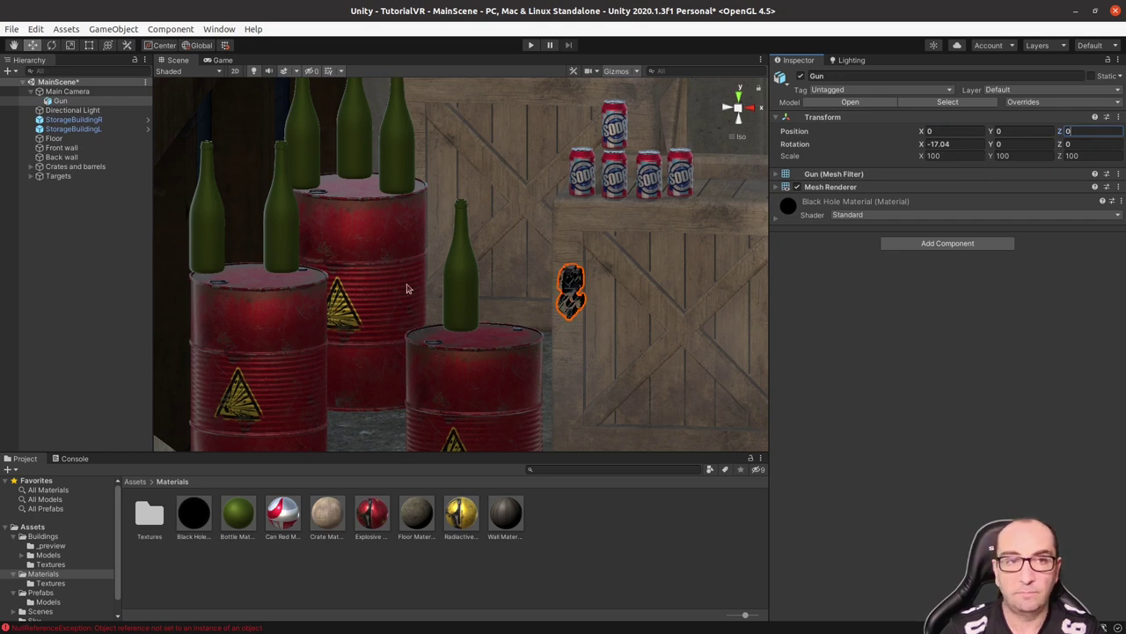
{"action": "left_click", "coordinate": [70, 102]}
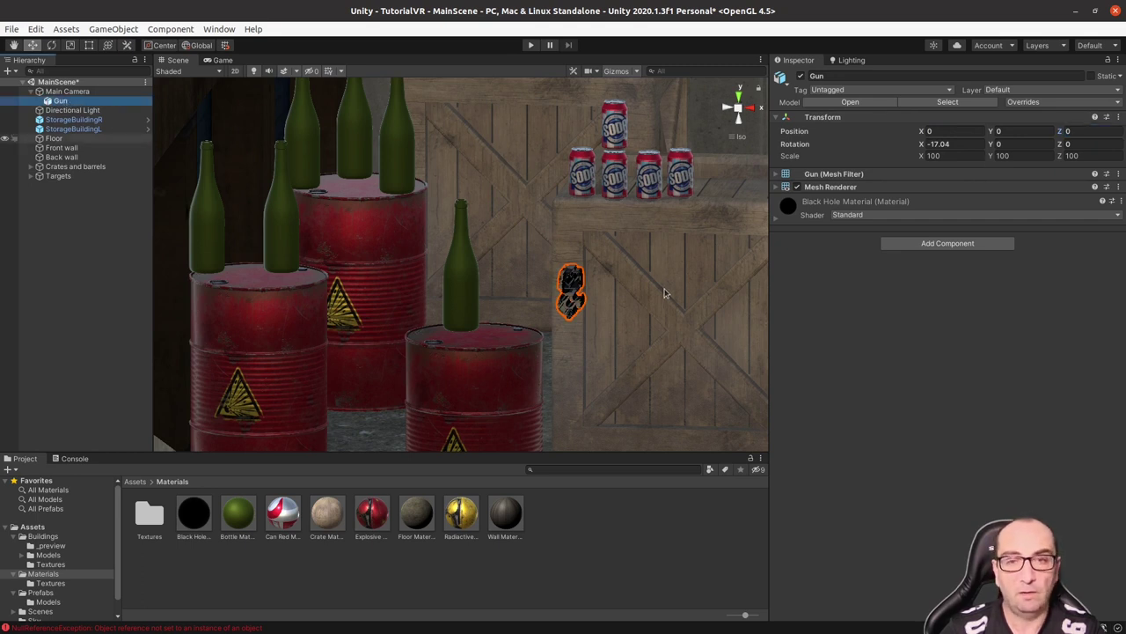
- Frame and orbit around the gun, then view it through the Game camera
{"action": "key", "text": "f"}
{"action": "left_click_drag", "start_coordinate": [666, 307], "coordinate": [474, 311], "text": "alt"}
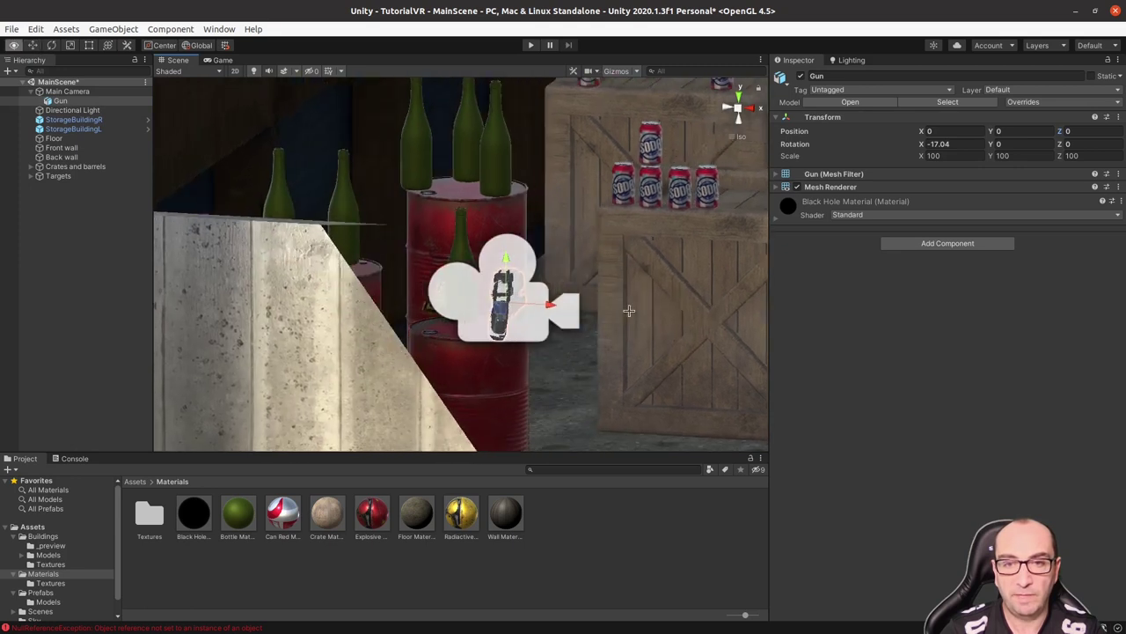
{"action": "mouse_move", "coordinate": [301, 303]}
{"action": "left_mouse_down", "text": "alt"}
{"action": "mouse_move", "coordinate": [373, 315]}
{"action": "mouse_move", "coordinate": [287, 320]}
{"action": "left_mouse_up", "text": "alt"}
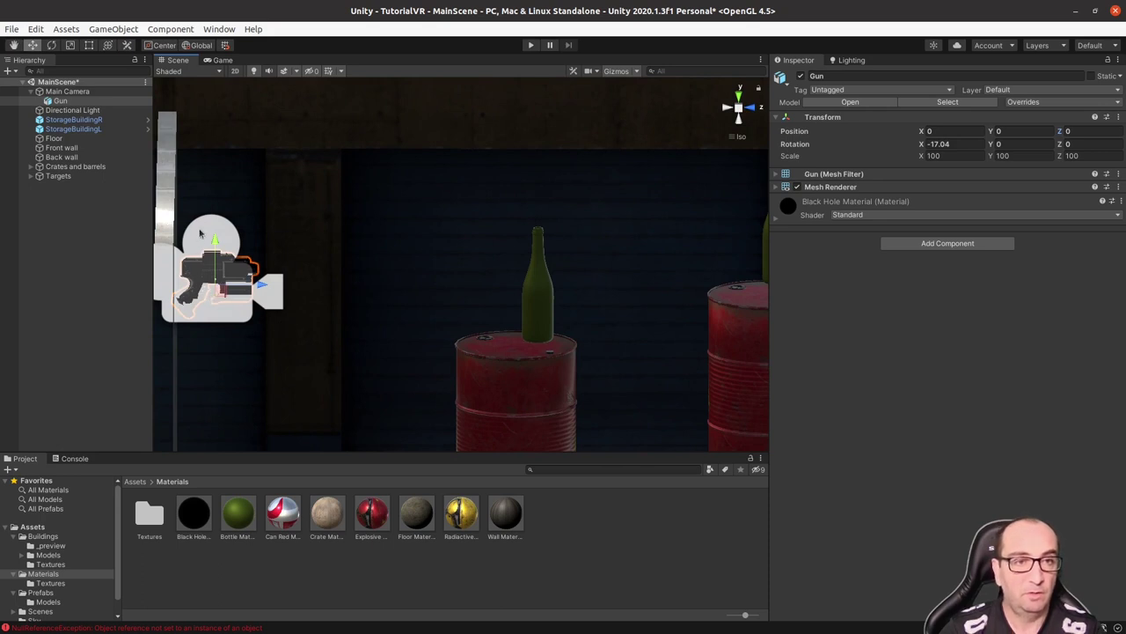
{"action": "left_click", "coordinate": [60, 100]}
{"action": "left_click", "coordinate": [220, 60]}
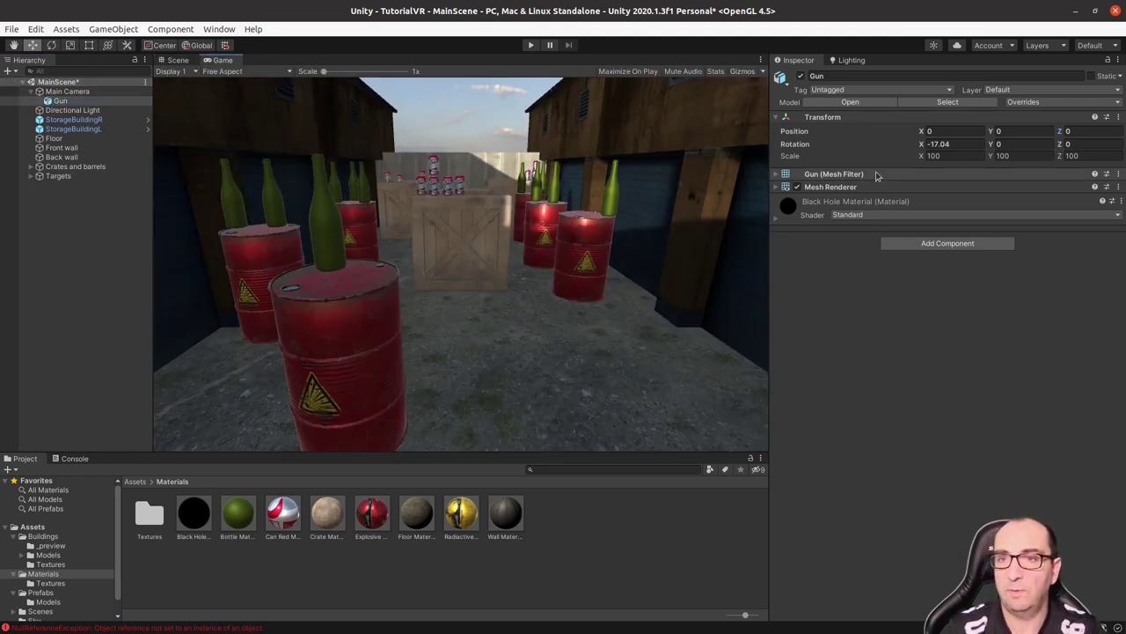
- Move the Gun forward to Z 0.67, down to Y -0.19, and centre it at X 0
{"action": "left_click_drag", "start_coordinate": [1058, 134], "coordinate": [1079, 132]}
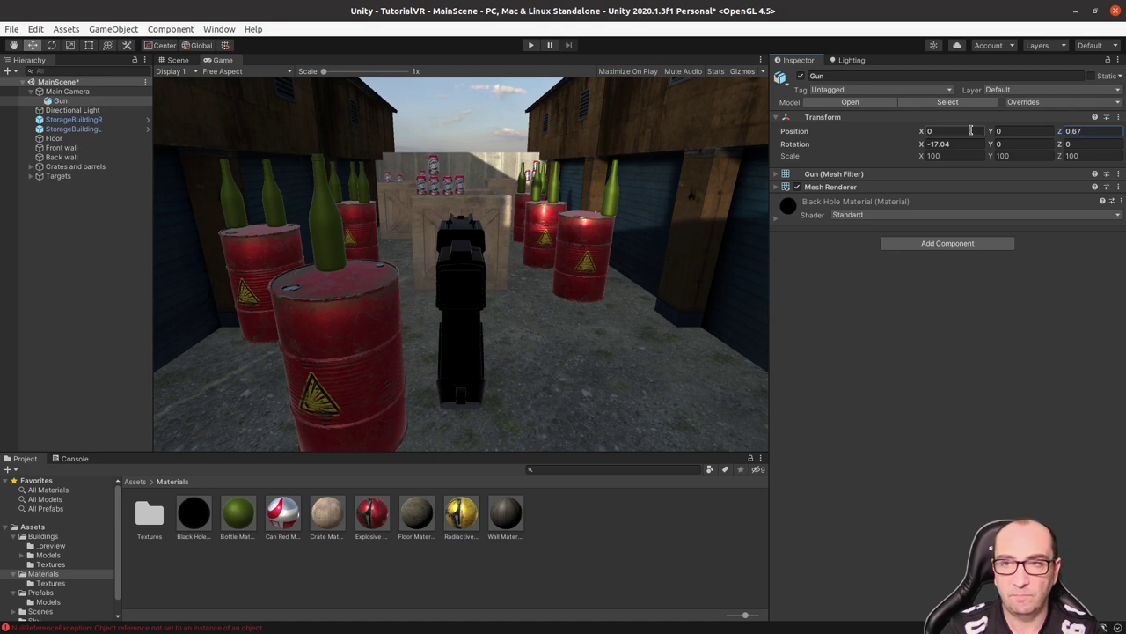
{"action": "left_click_drag", "start_coordinate": [994, 131], "coordinate": [989, 131]}
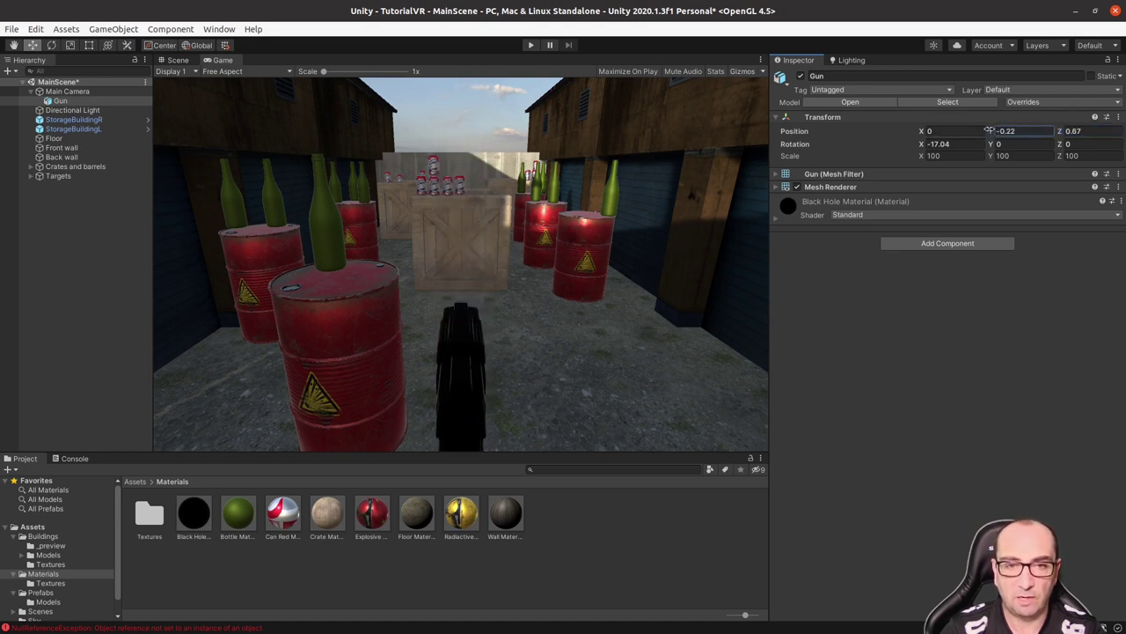
{"action": "left_click", "coordinate": [938, 132]}
{"action": "type", "text": "0.58"}
{"action": "left_click_drag", "start_coordinate": [938, 134], "coordinate": [925, 131]}
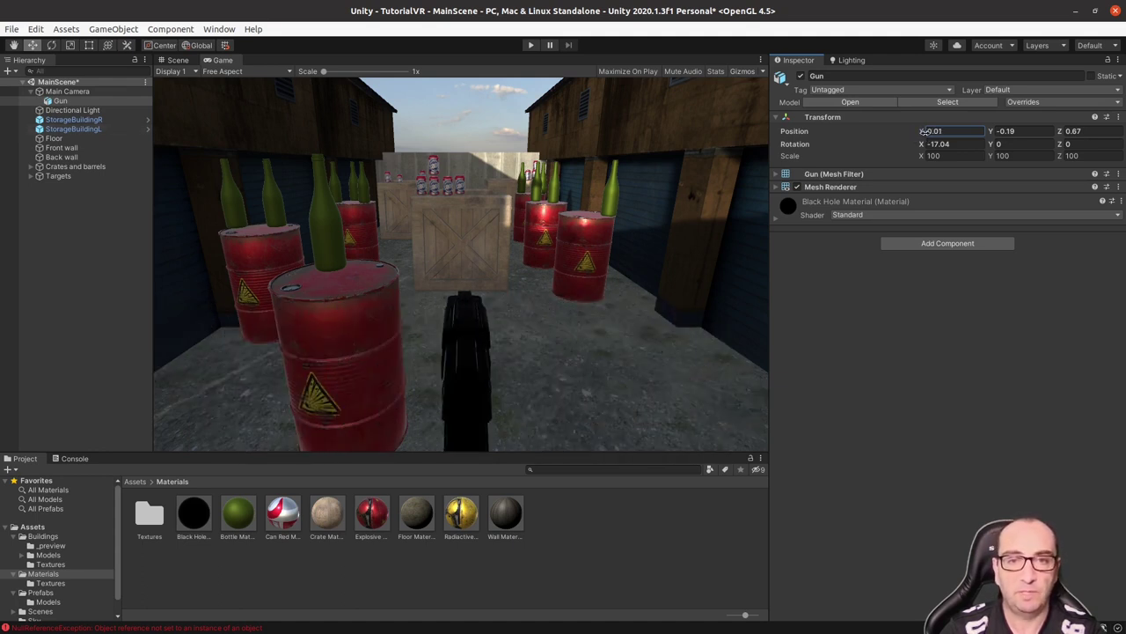
{"action": "type", "text": "0"}
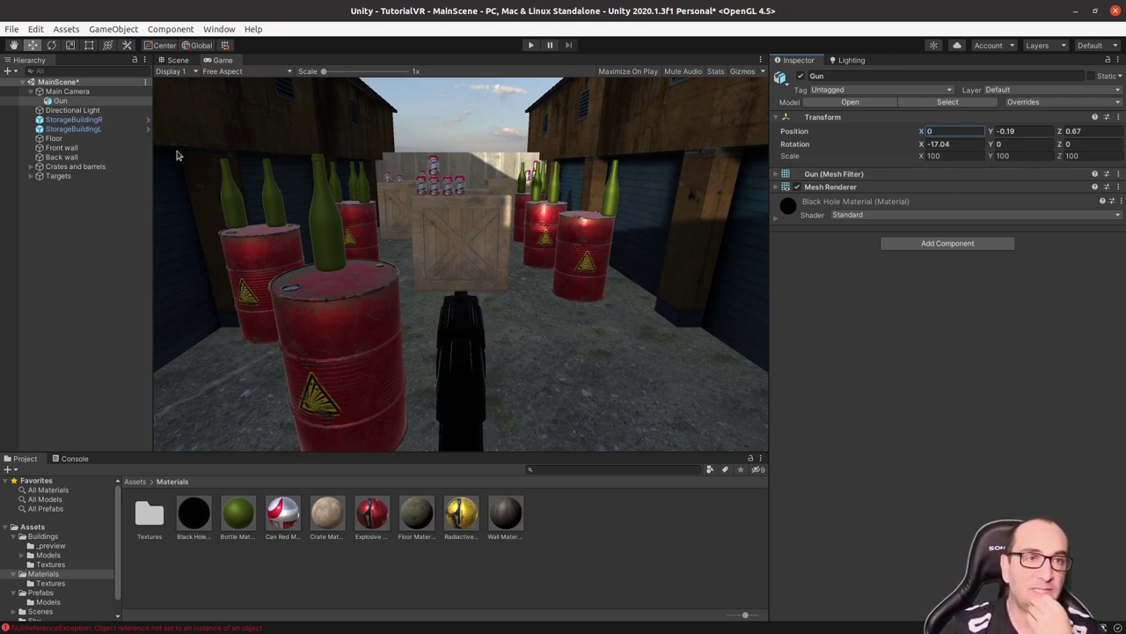
- Shift the Main Camera to position 0.58, 1.65, -5.25, then reselect the Gun
{"action": "left_click", "coordinate": [67, 92]}
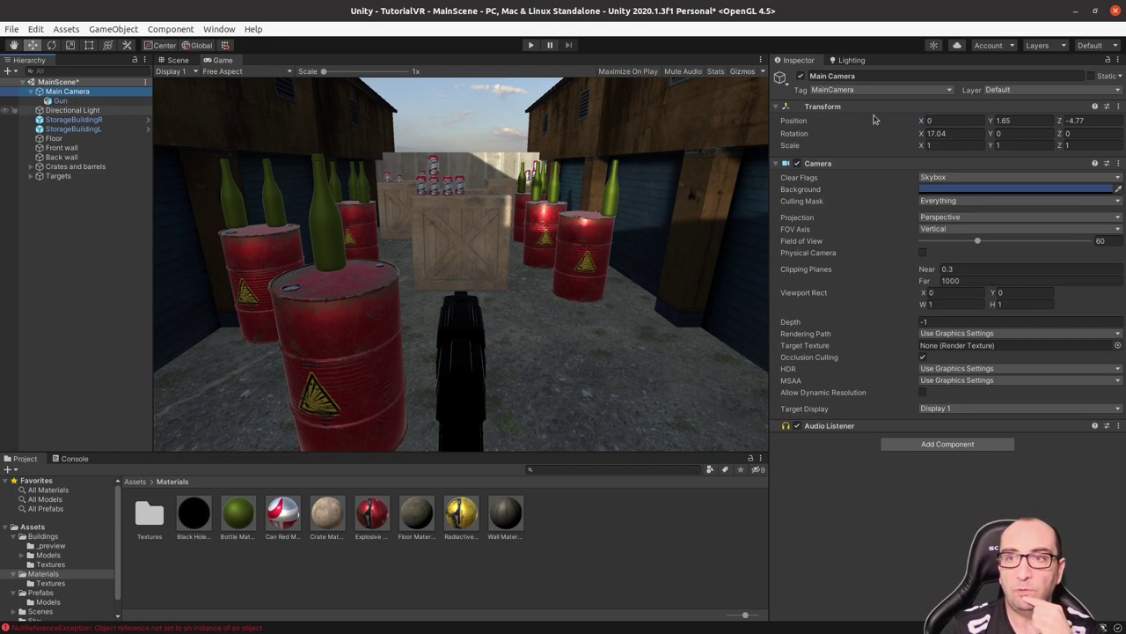
{"action": "left_click_drag", "start_coordinate": [920, 120], "coordinate": [941, 117]}
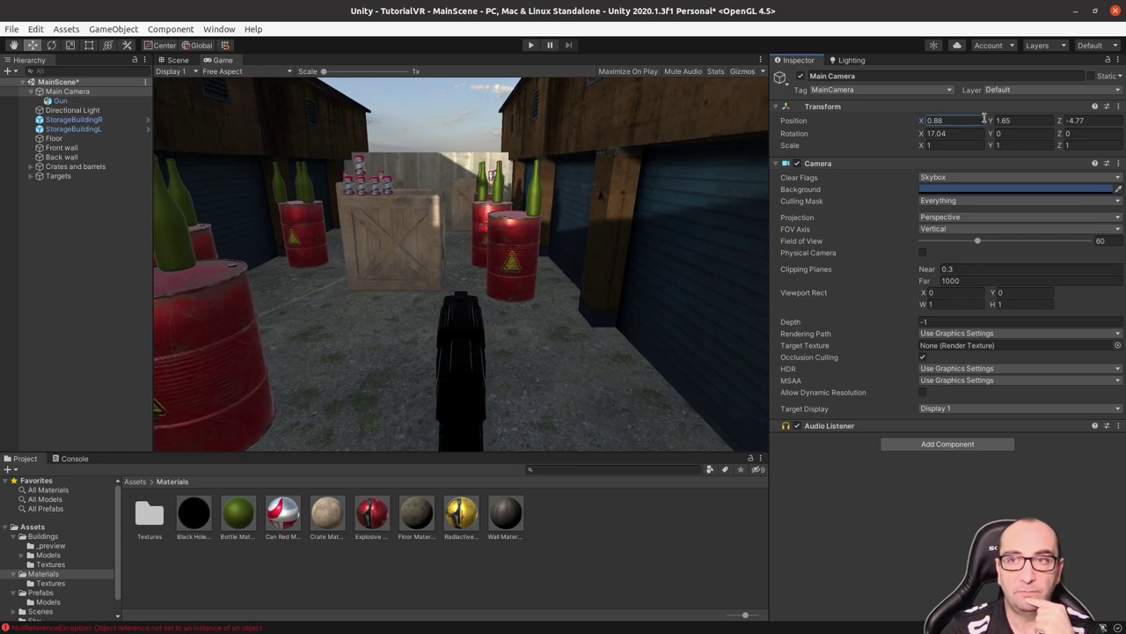
{"action": "mouse_move", "coordinate": [1060, 121]}
{"action": "left_mouse_down"}
{"action": "mouse_move", "coordinate": [1078, 124]}
{"action": "mouse_move", "coordinate": [1044, 128]}
{"action": "mouse_move", "coordinate": [1056, 127]}
{"action": "left_mouse_up"}
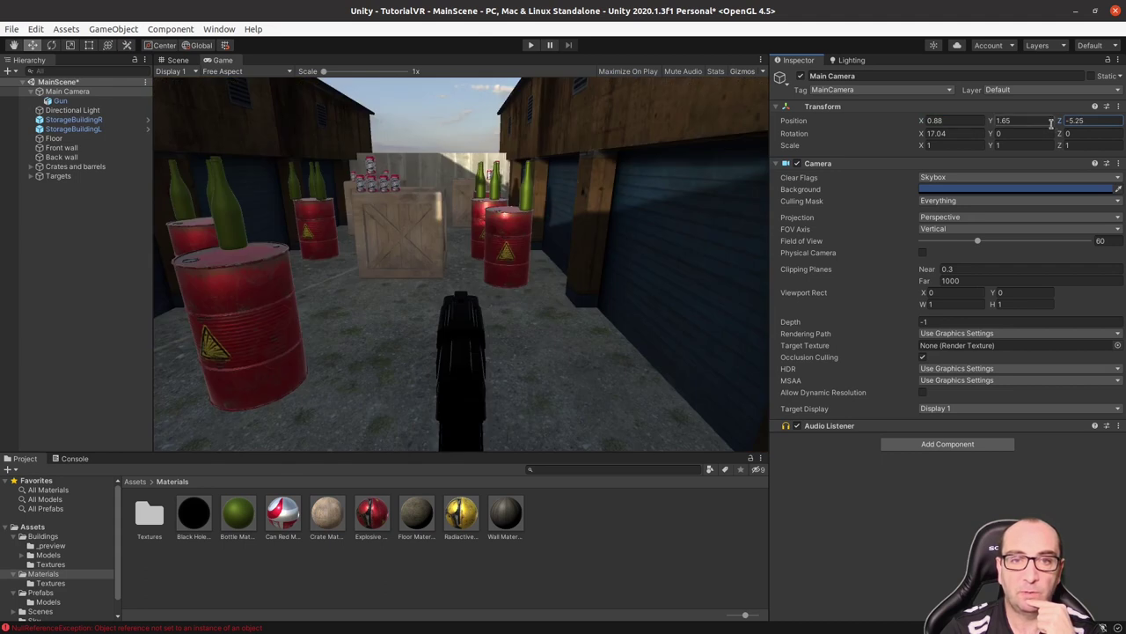
{"action": "left_click", "coordinate": [950, 127]}
{"action": "mouse_move", "coordinate": [921, 122]}
{"action": "left_mouse_down"}
{"action": "mouse_move", "coordinate": [901, 123]}
{"action": "mouse_move", "coordinate": [915, 123]}
{"action": "left_mouse_up"}
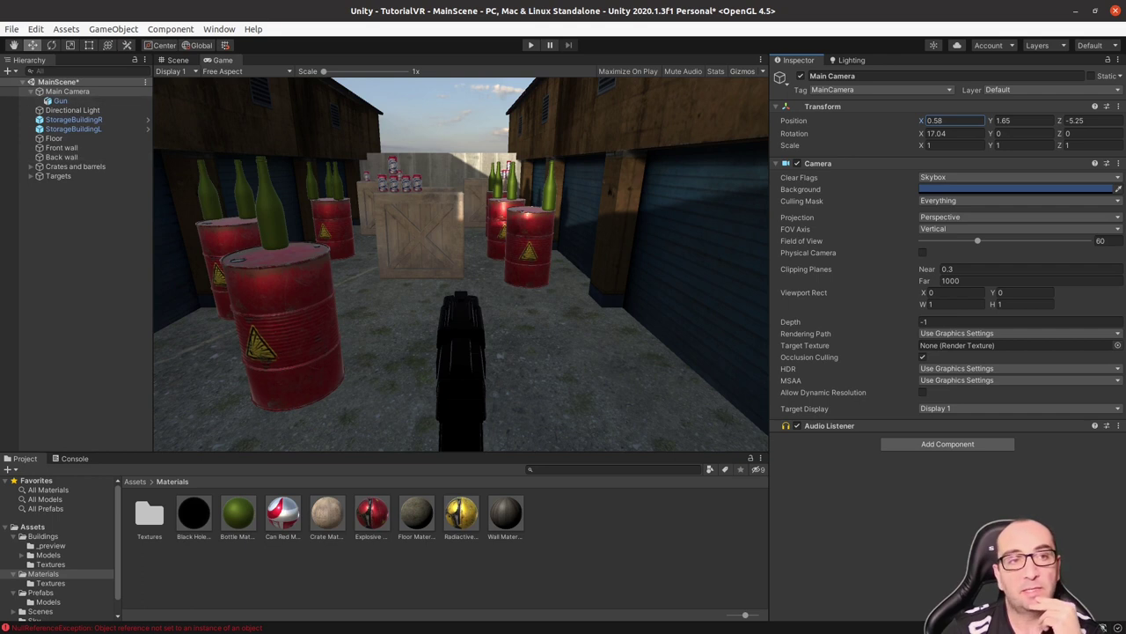
{"action": "left_click", "coordinate": [60, 100]}
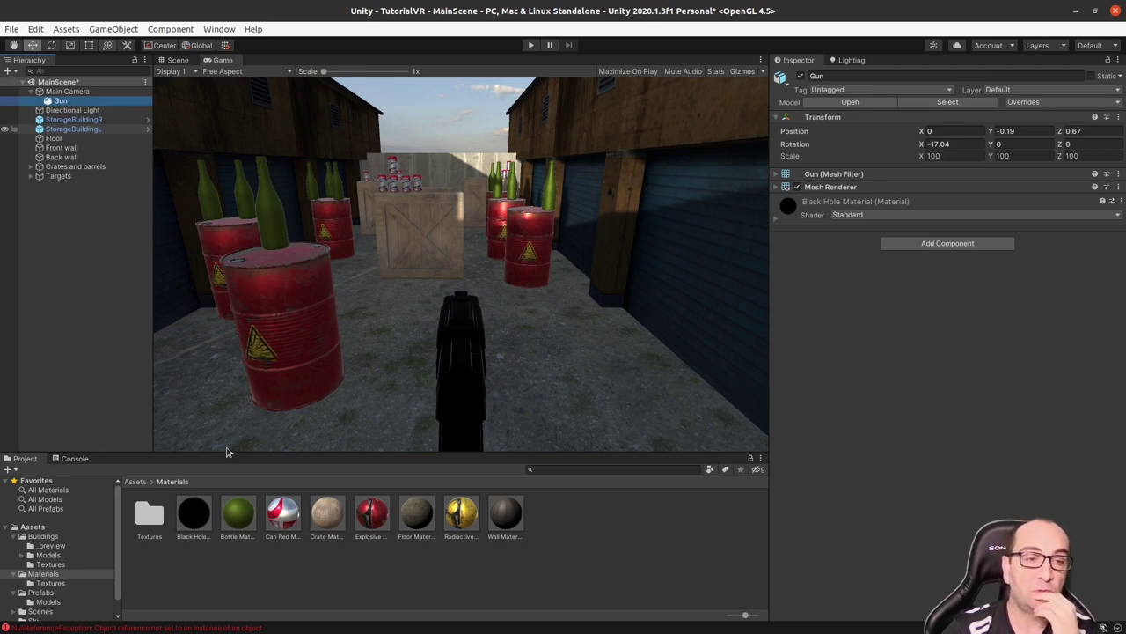
- Create a folder named Script in Assets and open it
{"action": "left_click", "coordinate": [135, 481]}
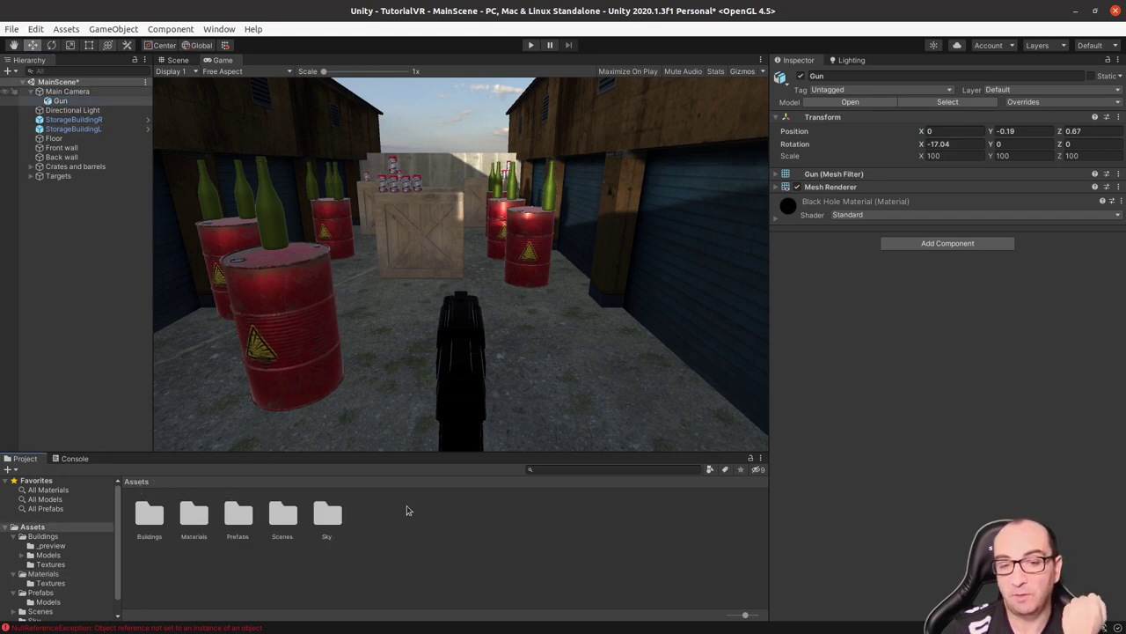
{"action": "right_click", "coordinate": [411, 509]}
{"action": "mouse_move", "coordinate": [466, 199]}
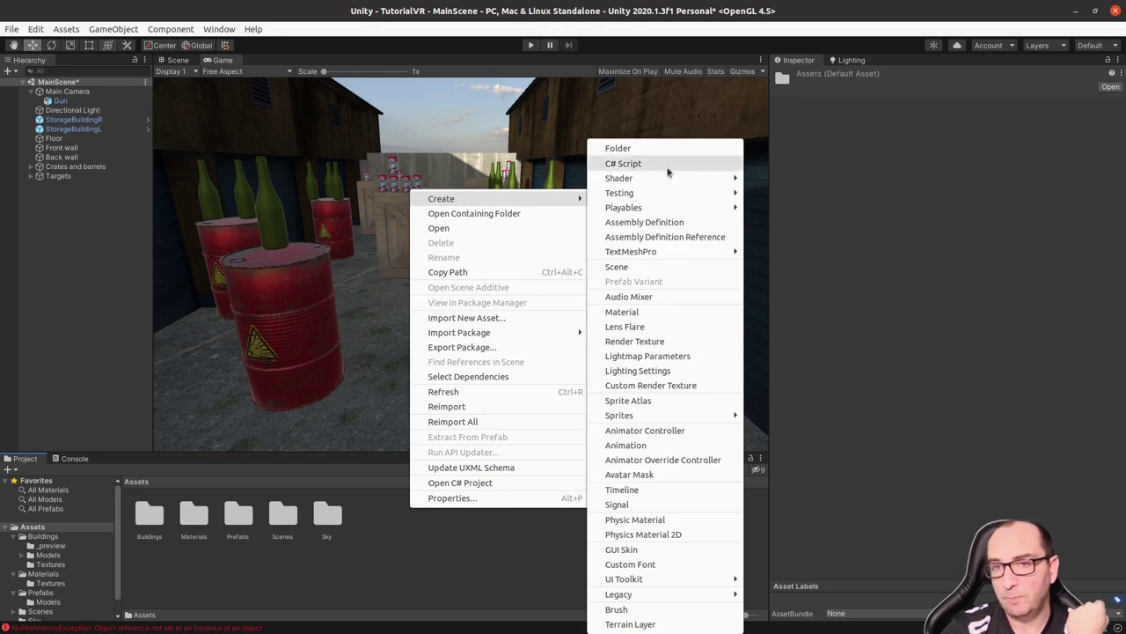
{"action": "left_click", "coordinate": [663, 154]}
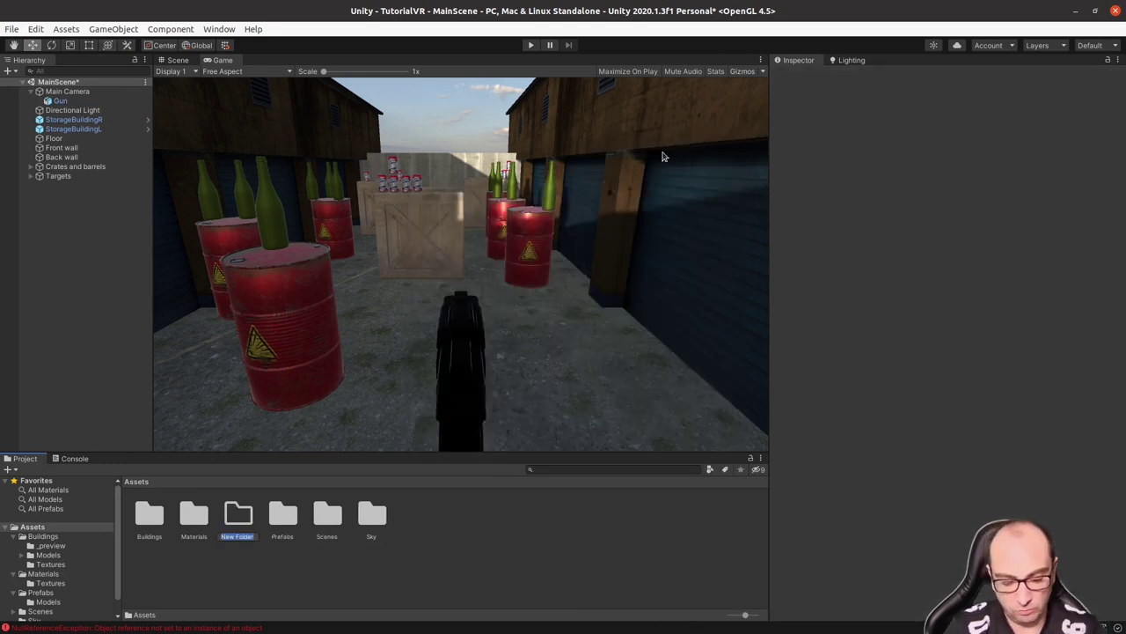
{"action": "type", "text": "Script"}
{"action": "key", "text": "Return"}
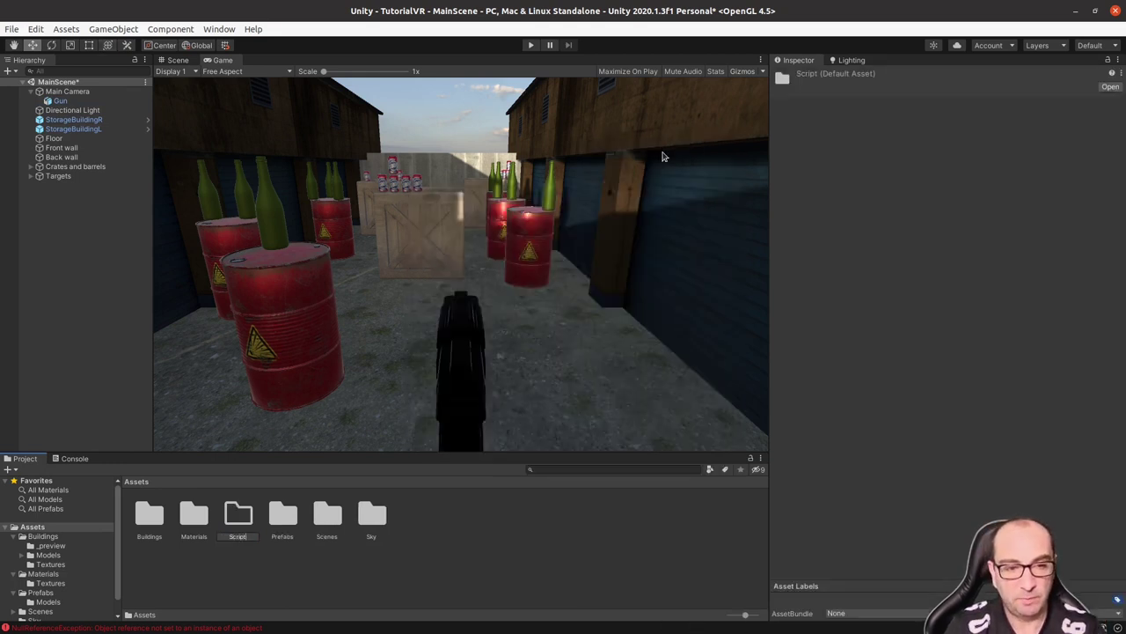
{"action": "key", "text": "Return"}
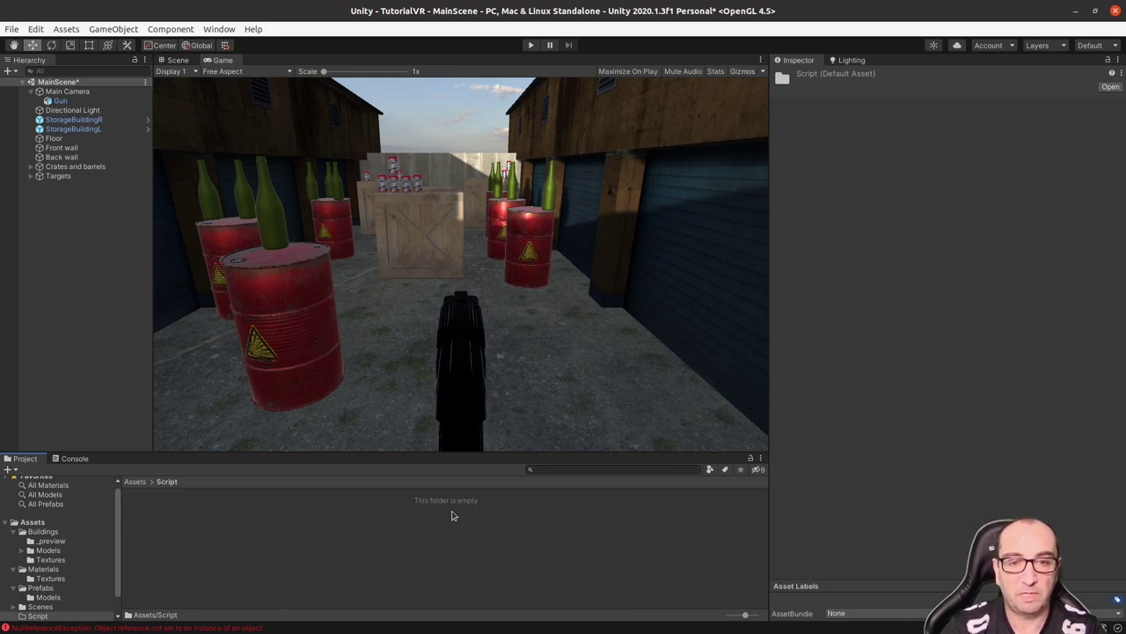
- Create a C# script named GunController inside the Script folder
{"action": "right_click", "coordinate": [453, 515]}
{"action": "mouse_move", "coordinate": [528, 205]}
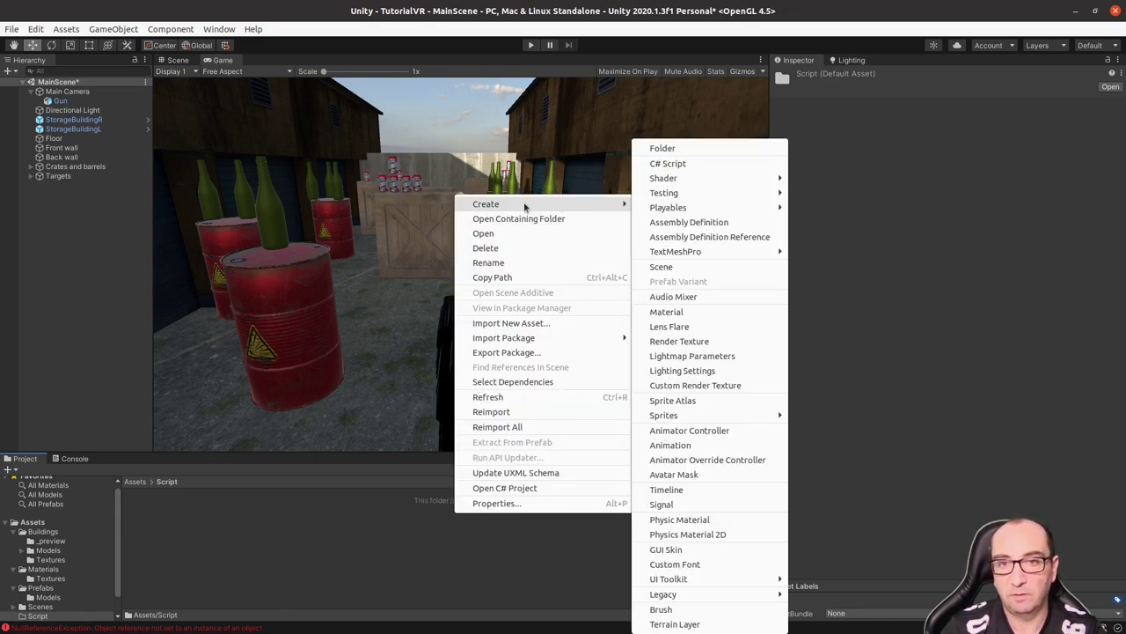
{"action": "left_click", "coordinate": [707, 164]}
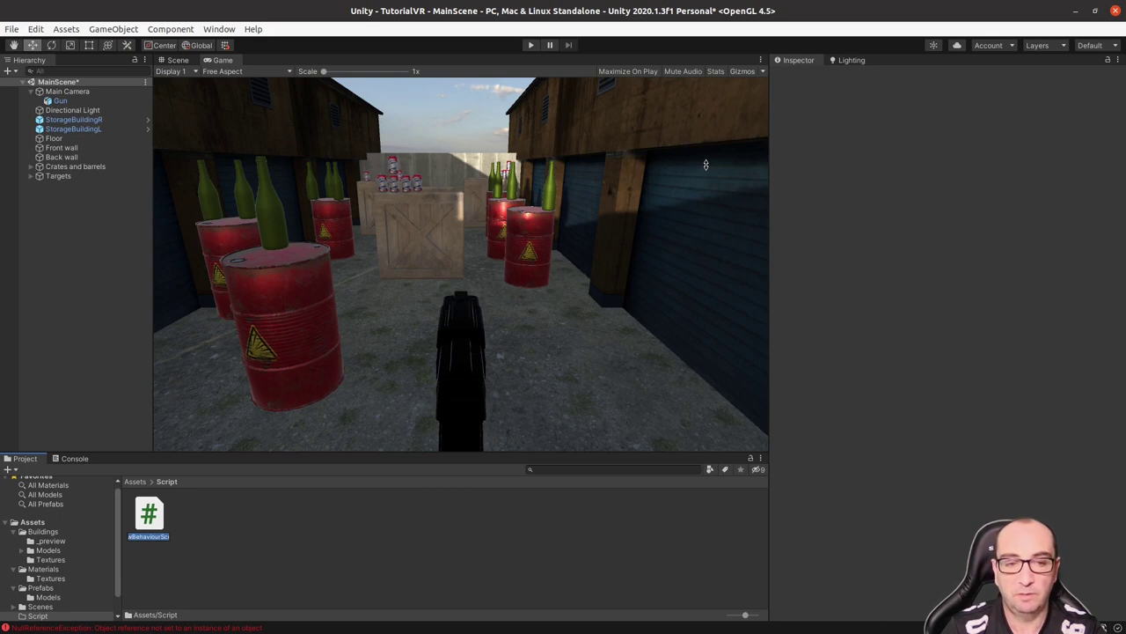
{"action": "type", "text": "GunControlle"}
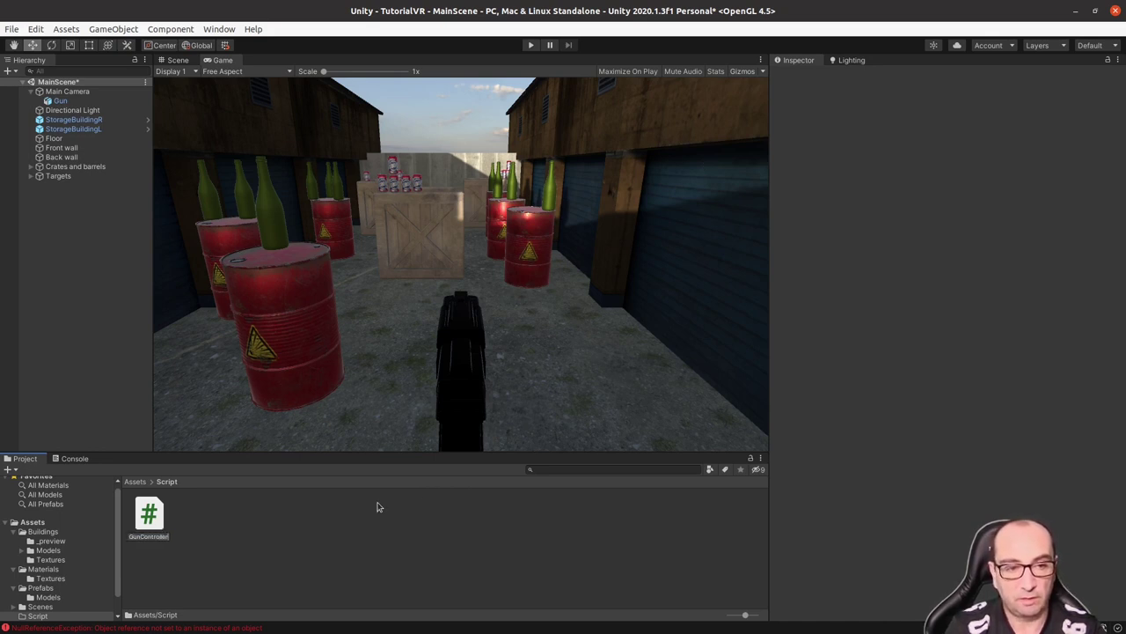
{"action": "key", "text": "Return"}
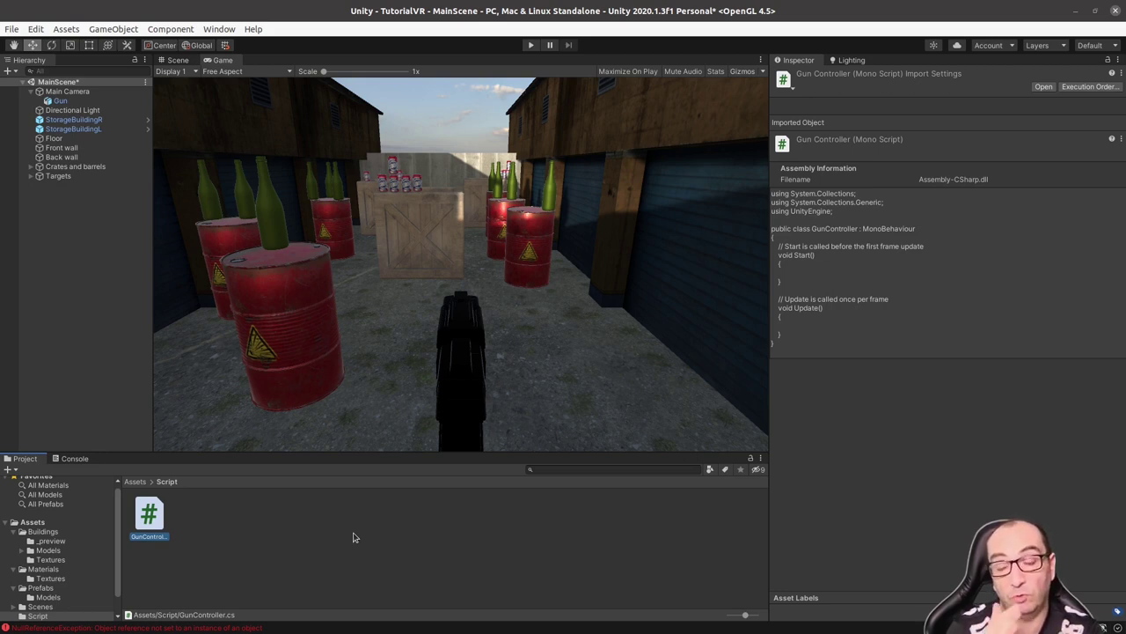
- Open the C# project in a maximized MonoDevelop and load Assets > Script > GunController.cs
{"action": "right_click", "coordinate": [158, 526]}
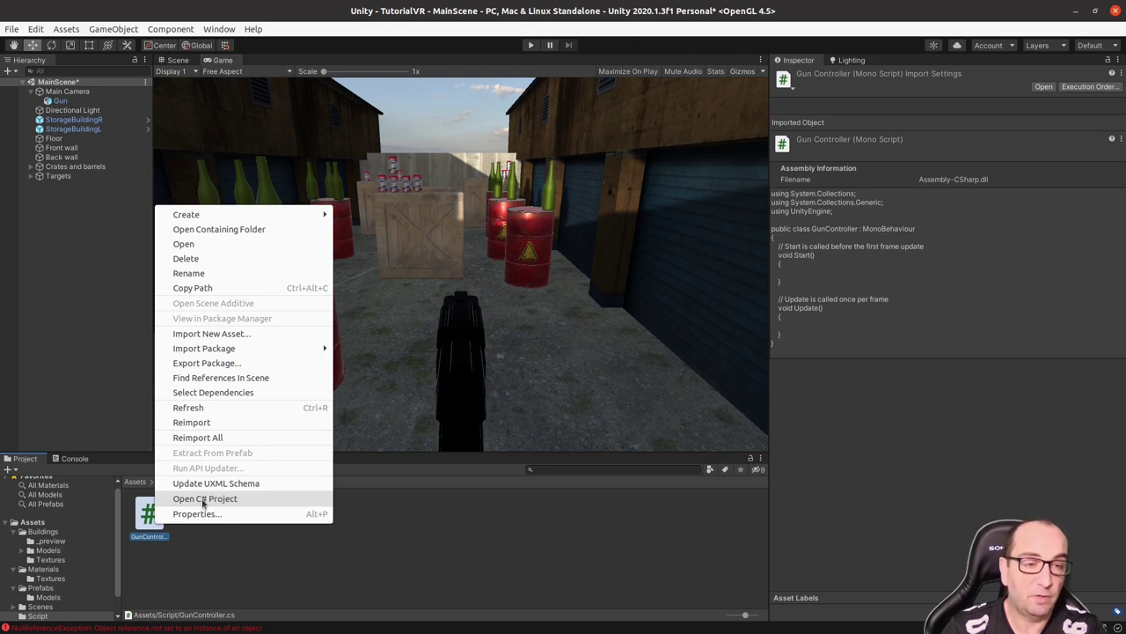
{"action": "left_click", "coordinate": [171, 532]}
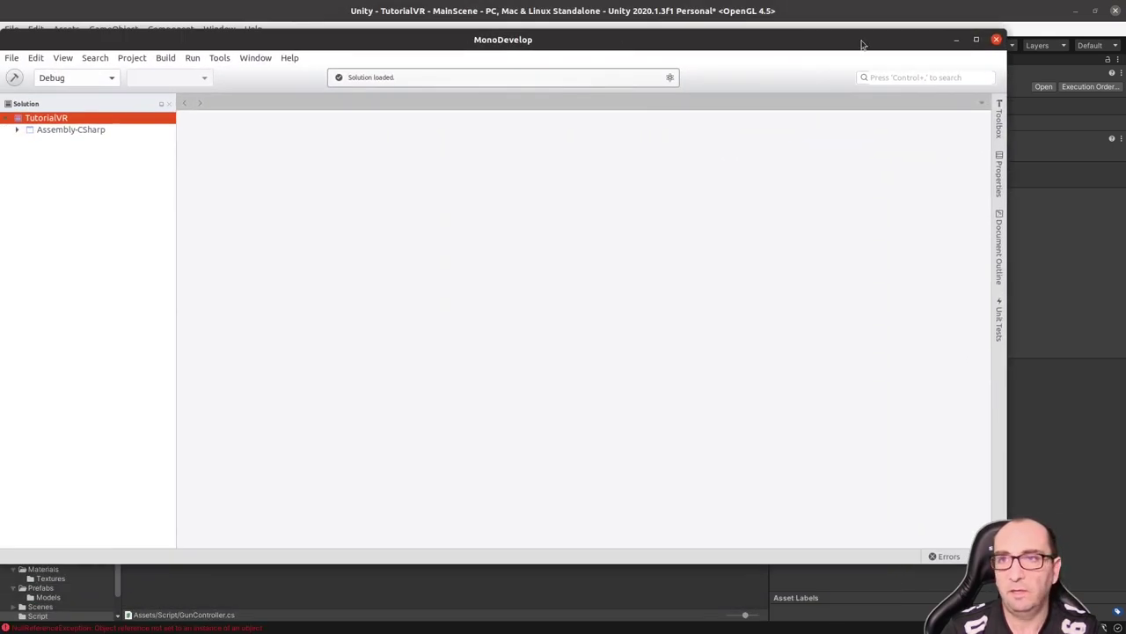
{"action": "left_click", "coordinate": [976, 40]}
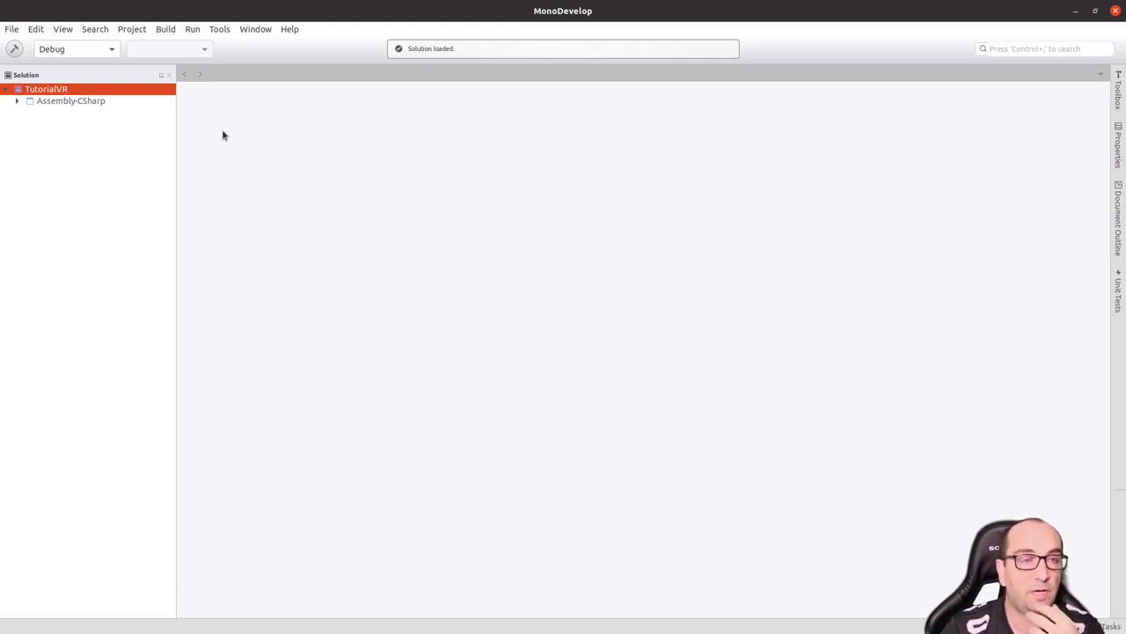
{"action": "left_click", "coordinate": [17, 102]}
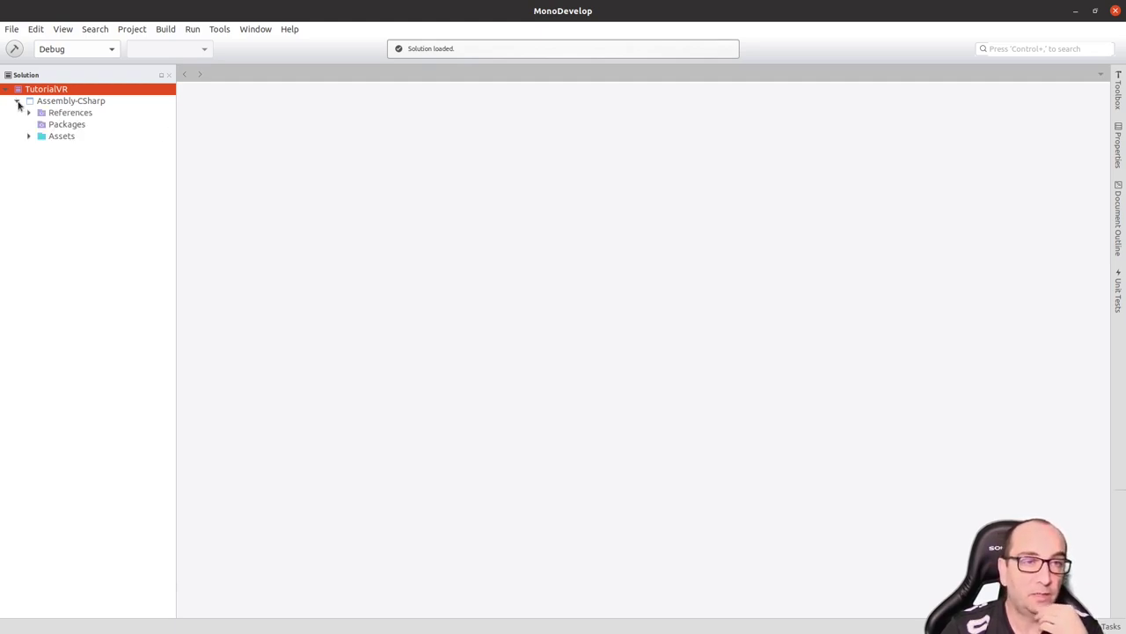
{"action": "left_click", "coordinate": [29, 137]}
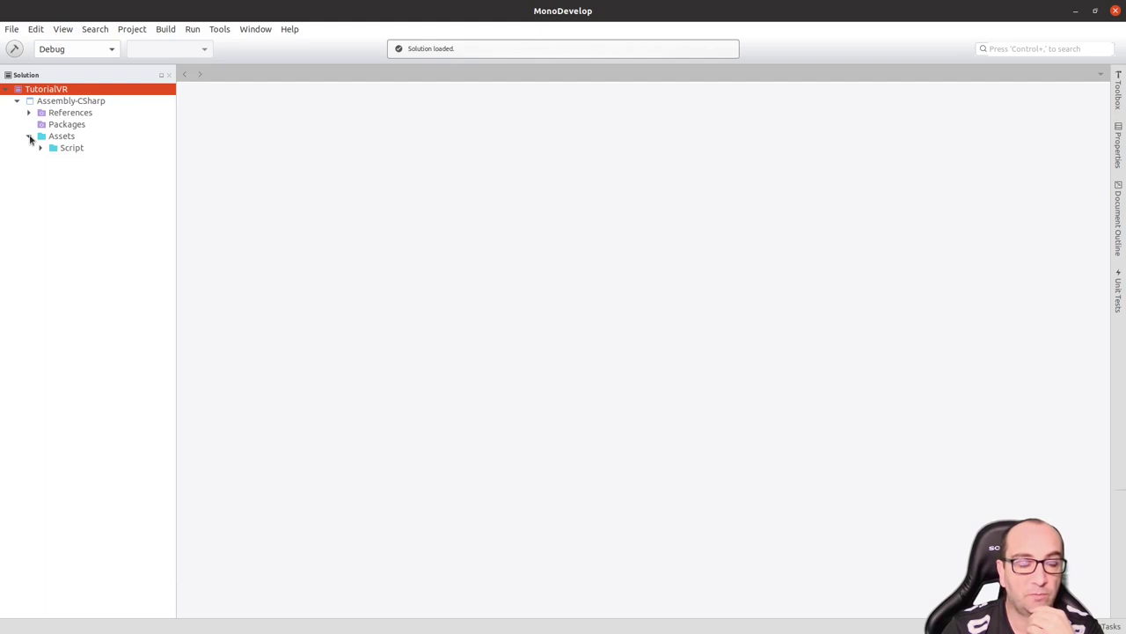
{"action": "left_click", "coordinate": [40, 149]}
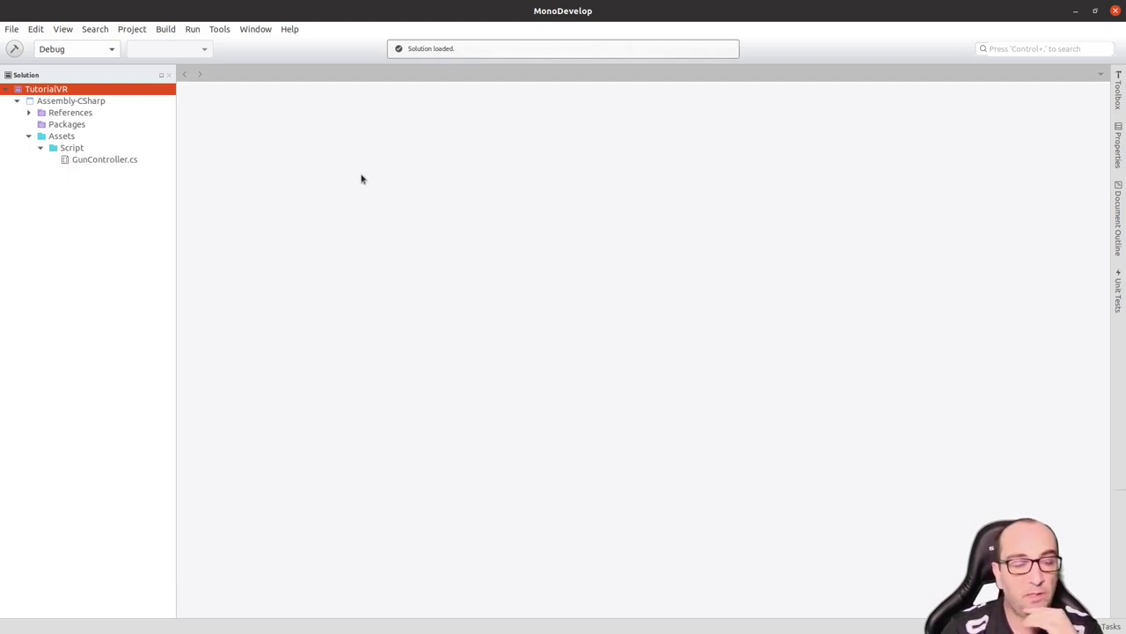
{"action": "left_click", "coordinate": [101, 162]}
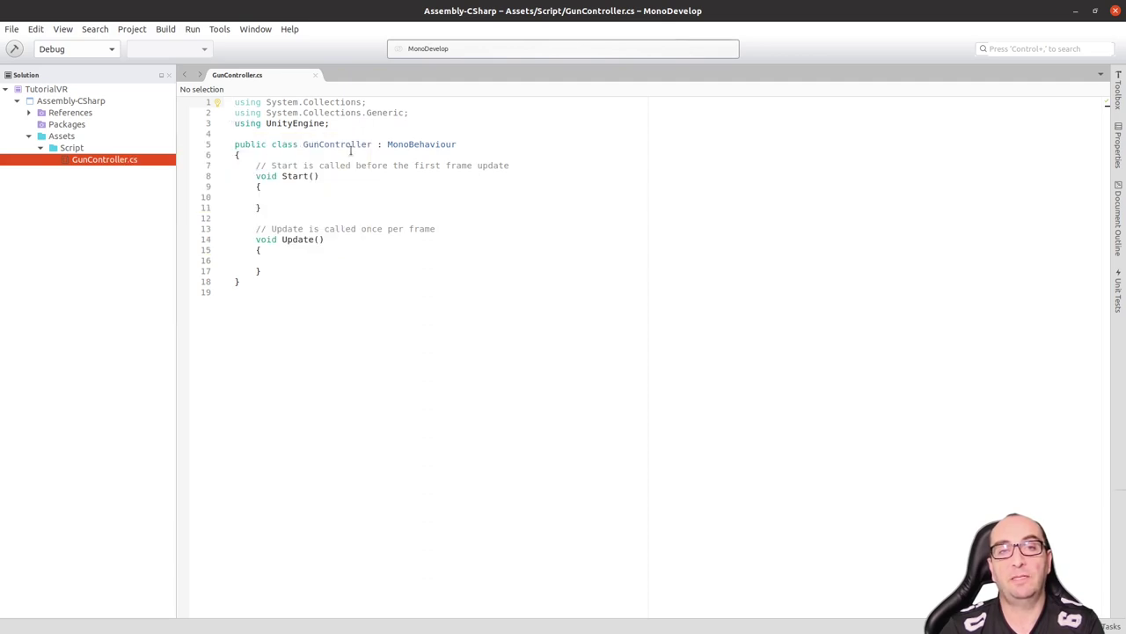
{"action": "left_click_drag", "start_coordinate": [387, 144], "coordinate": [483, 145]}
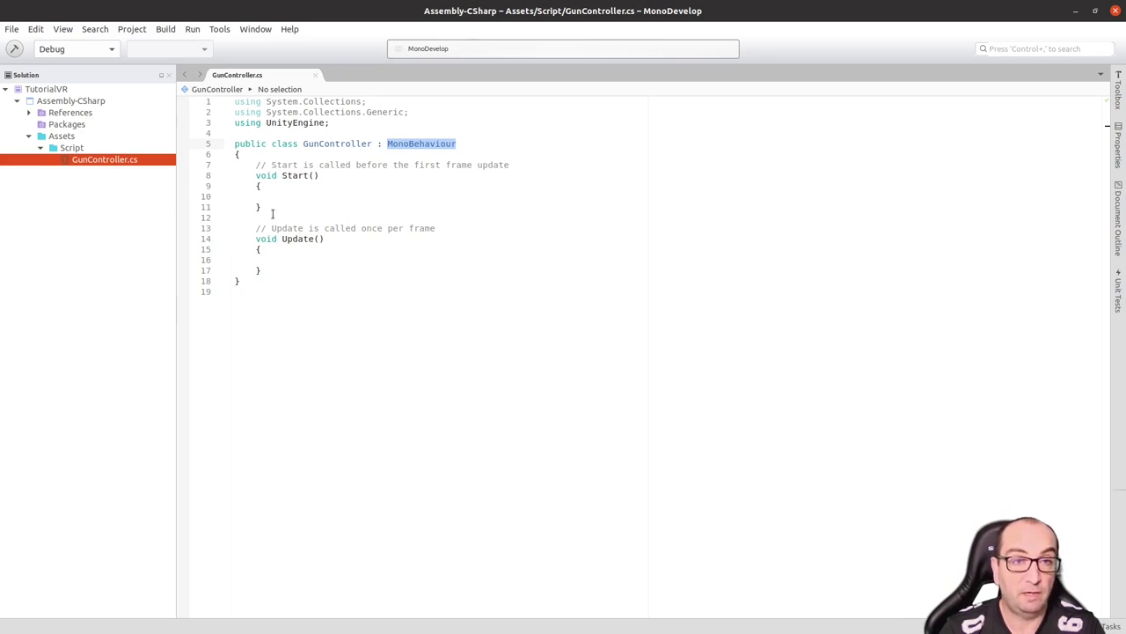
- Delete the Start method, the Update comment and both System.Collections using lines
{"action": "left_click_drag", "start_coordinate": [271, 209], "coordinate": [271, 155]}
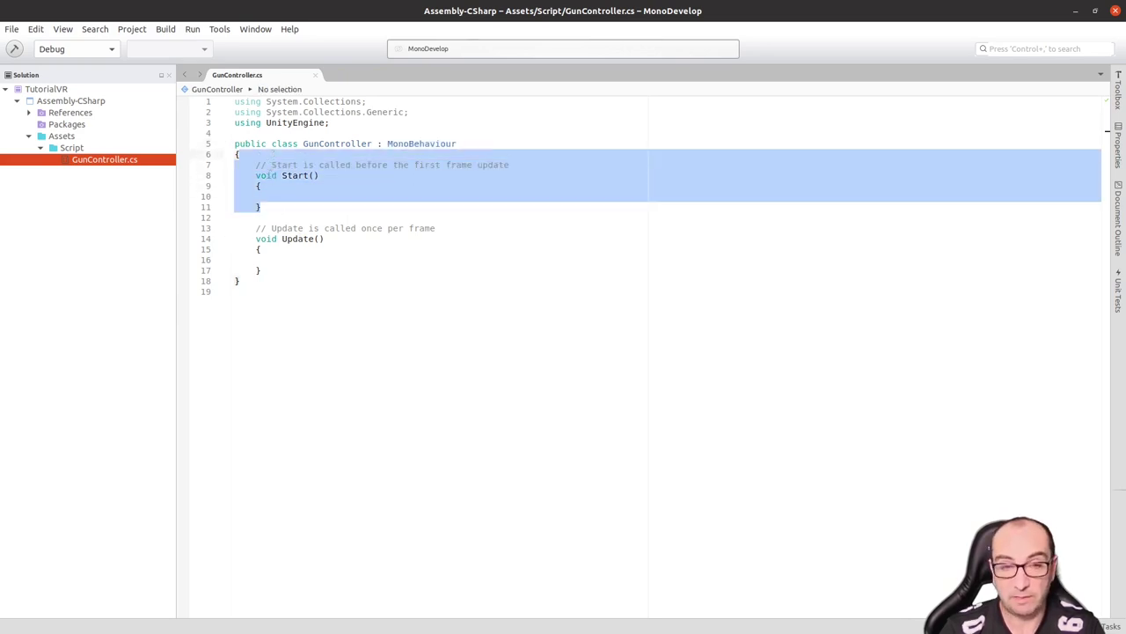
{"action": "key", "text": "BackSpace"}
{"action": "left_click_drag", "start_coordinate": [441, 175], "coordinate": [442, 165]}
{"action": "key", "text": "BackSpace"}
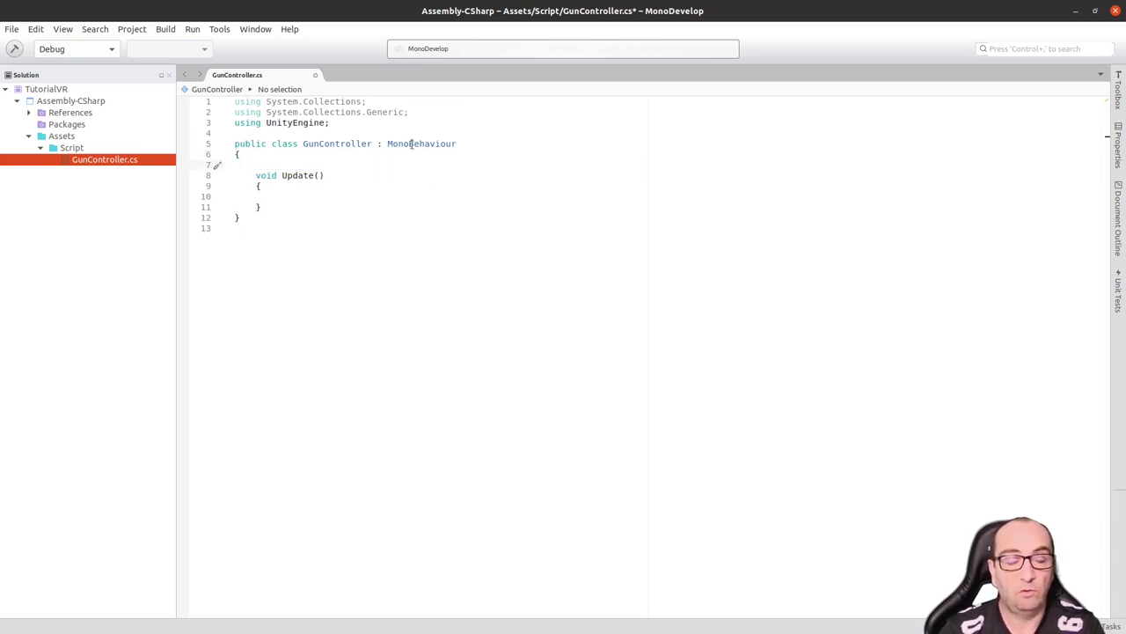
{"action": "left_click_drag", "start_coordinate": [233, 123], "coordinate": [234, 100]}
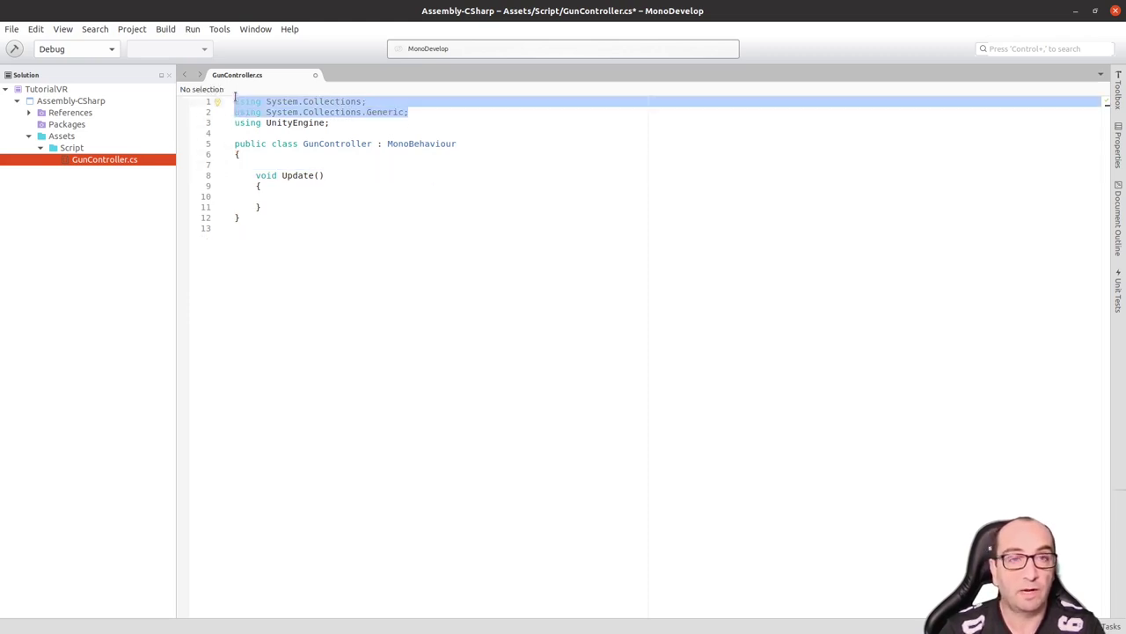
{"action": "key", "text": "BackSpace"}
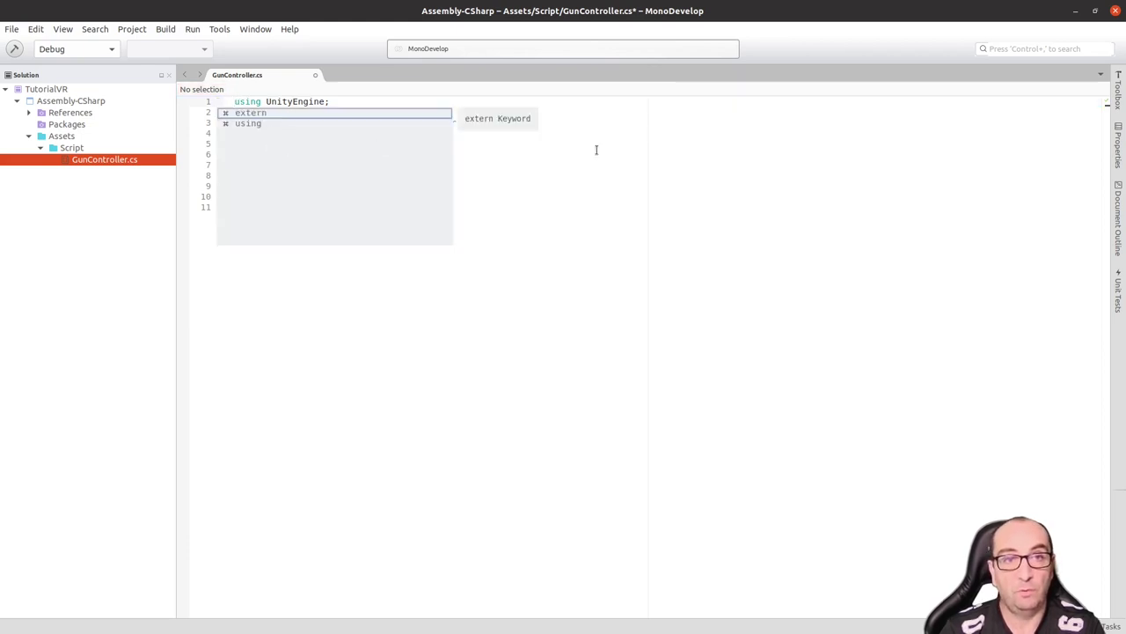
- Insert a blank line after the class's opening brace for new fields
{"action": "left_click", "coordinate": [597, 152]}
{"action": "left_click", "coordinate": [330, 135]}
{"action": "key", "text": "Return"}
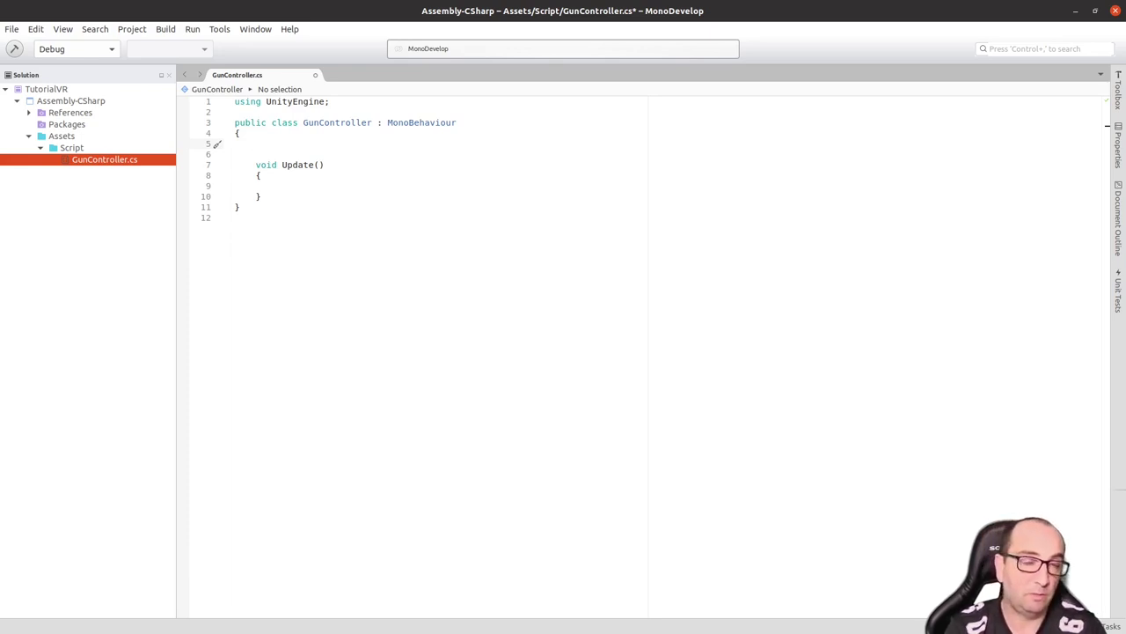
- Declare 'public float sensitivity = 5.0f;' in the class body, followed by two blank lines
{"action": "type", "text": "pubilc"}
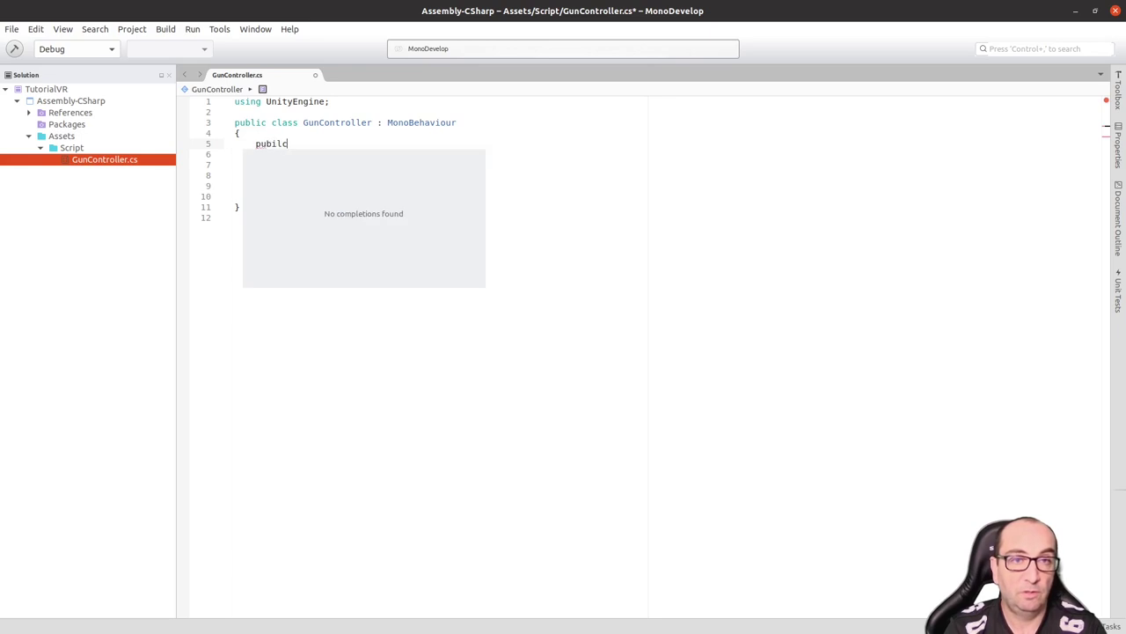
{"action": "key", "text": "BackSpace"}
{"action": "key", "text": "BackSpace"}
{"action": "key", "text": "BackSpace"}
{"action": "type", "text": "lic "}
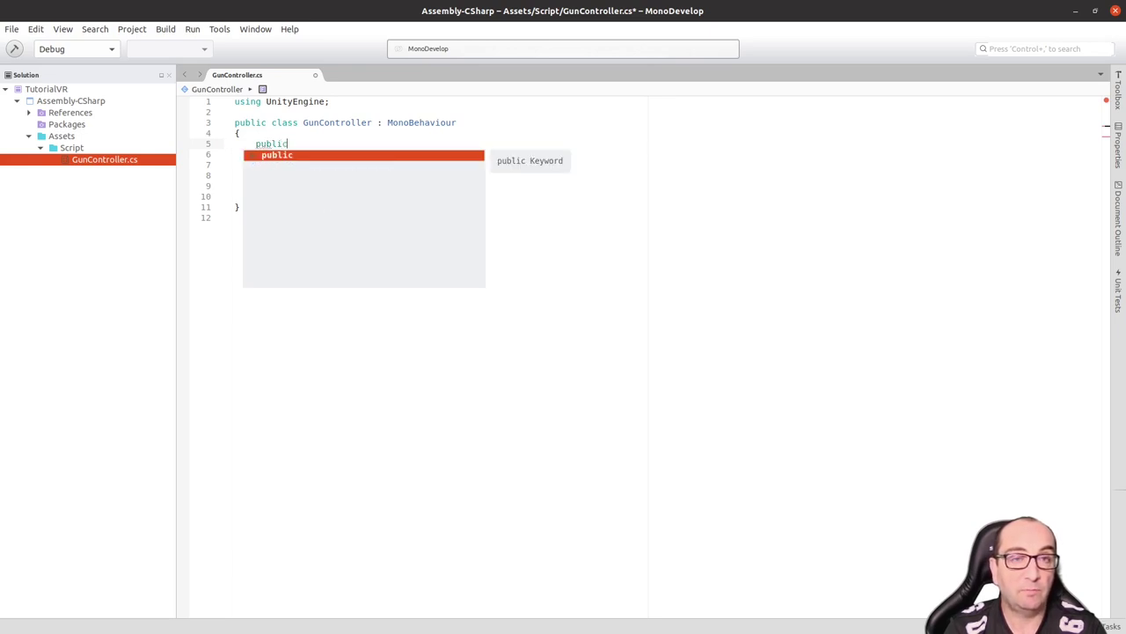
{"action": "type", "text": "flo"}
{"action": "key", "text": "Return"}
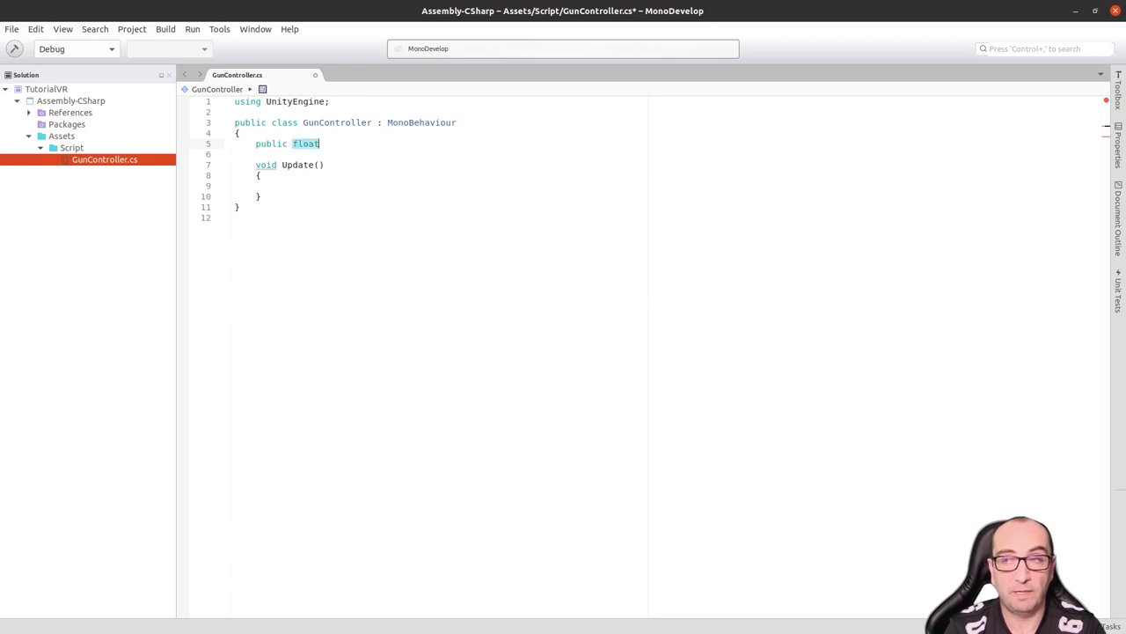
{"action": "type", "text": "sen"}
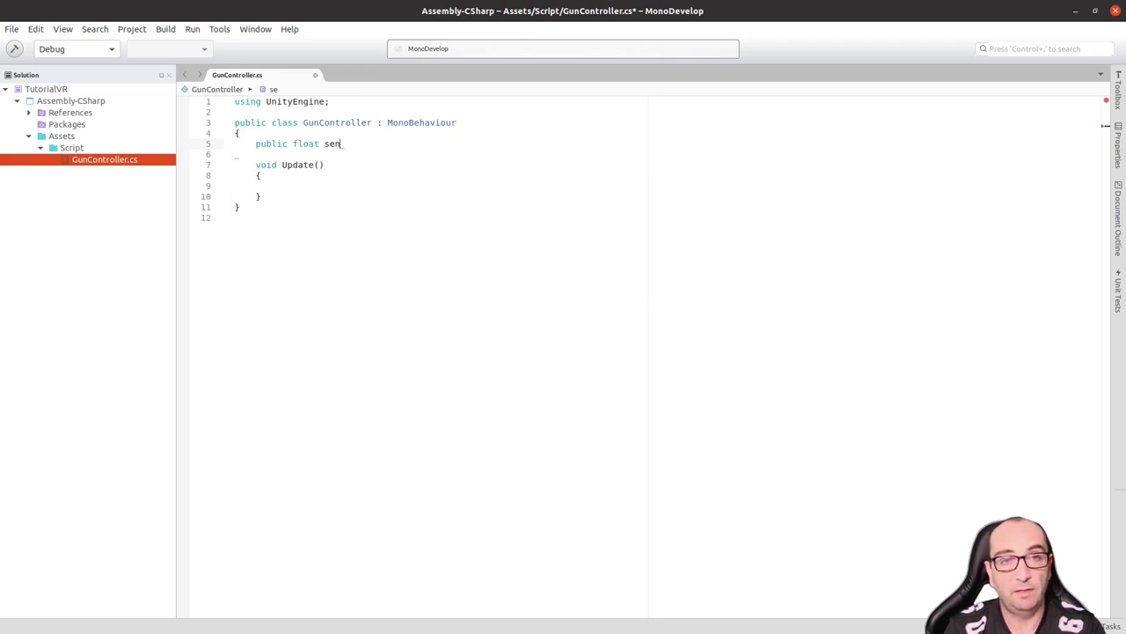
{"action": "type", "text": "sitivity "}
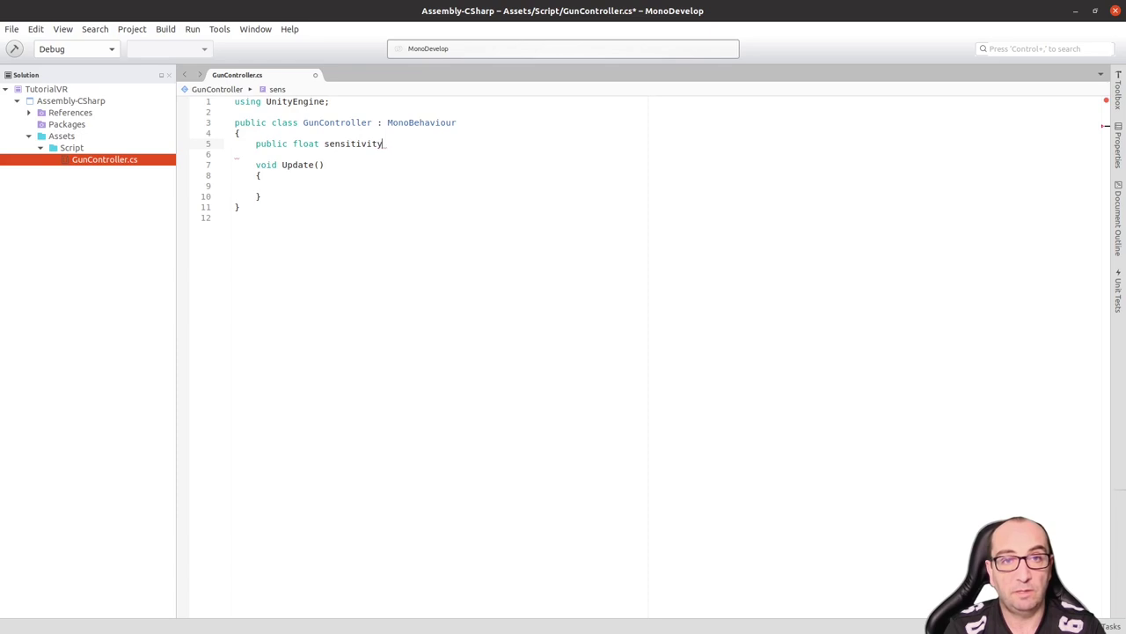
{"action": "type", "text": "= "}
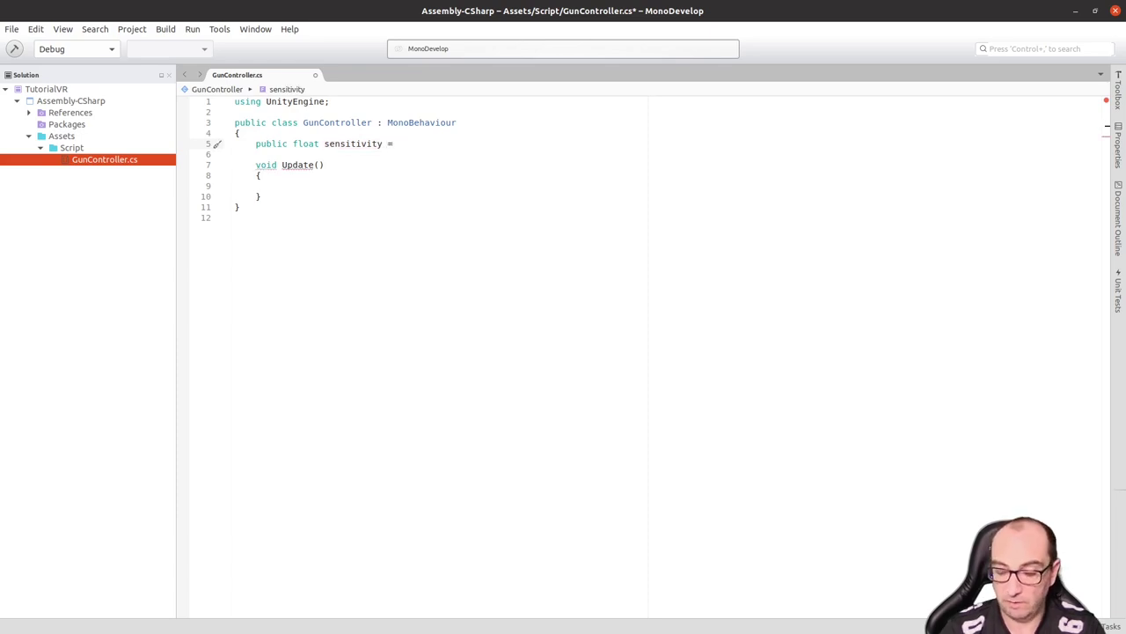
{"action": "type", "text": "5.0"}
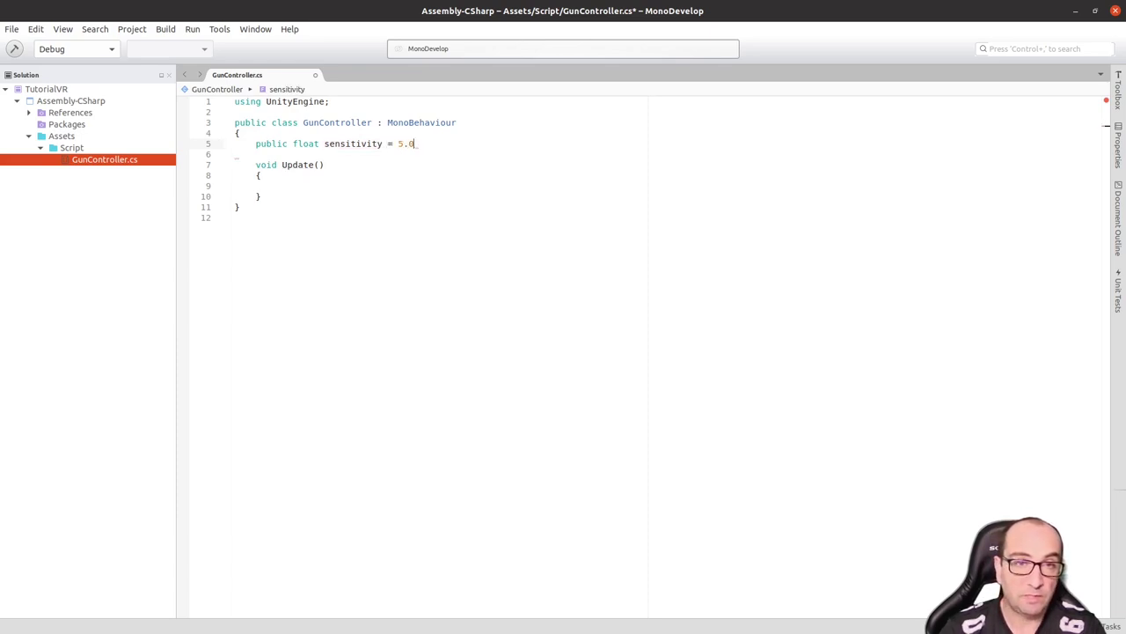
{"action": "type", "text": "f"}
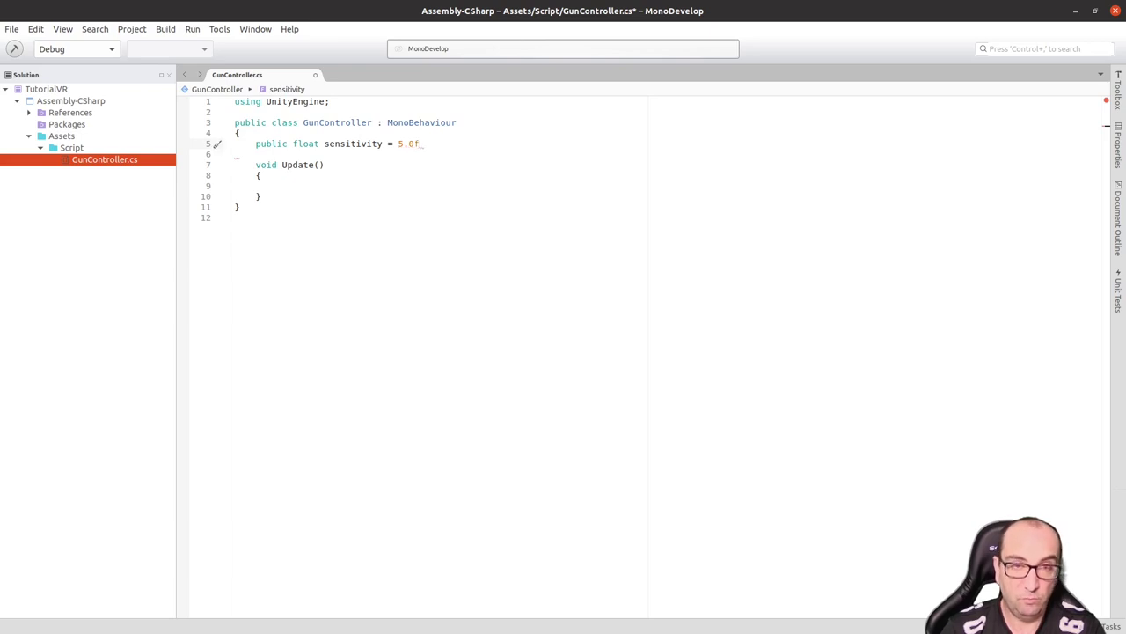
{"action": "type", "text": ";"}
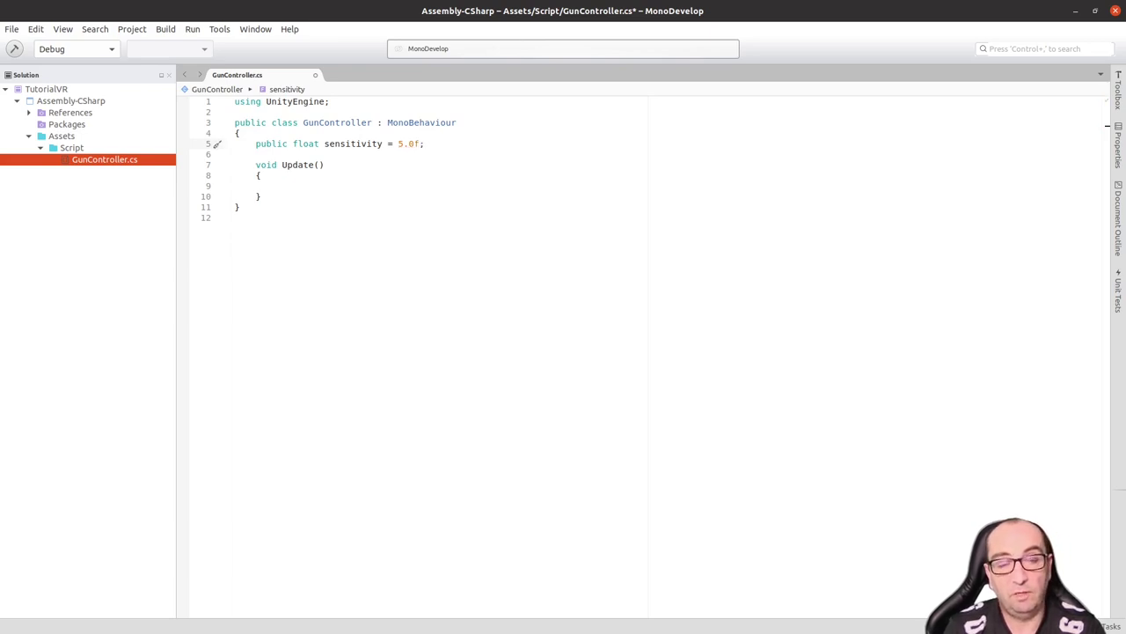
{"action": "left_click", "coordinate": [412, 144]}
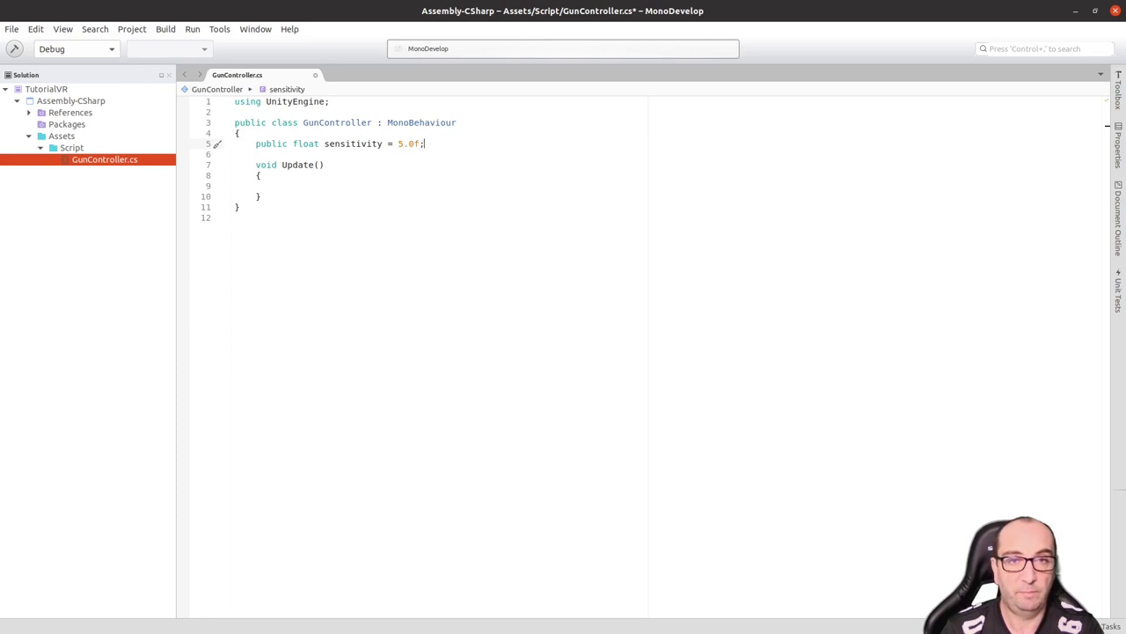
{"action": "key", "text": "Return"}
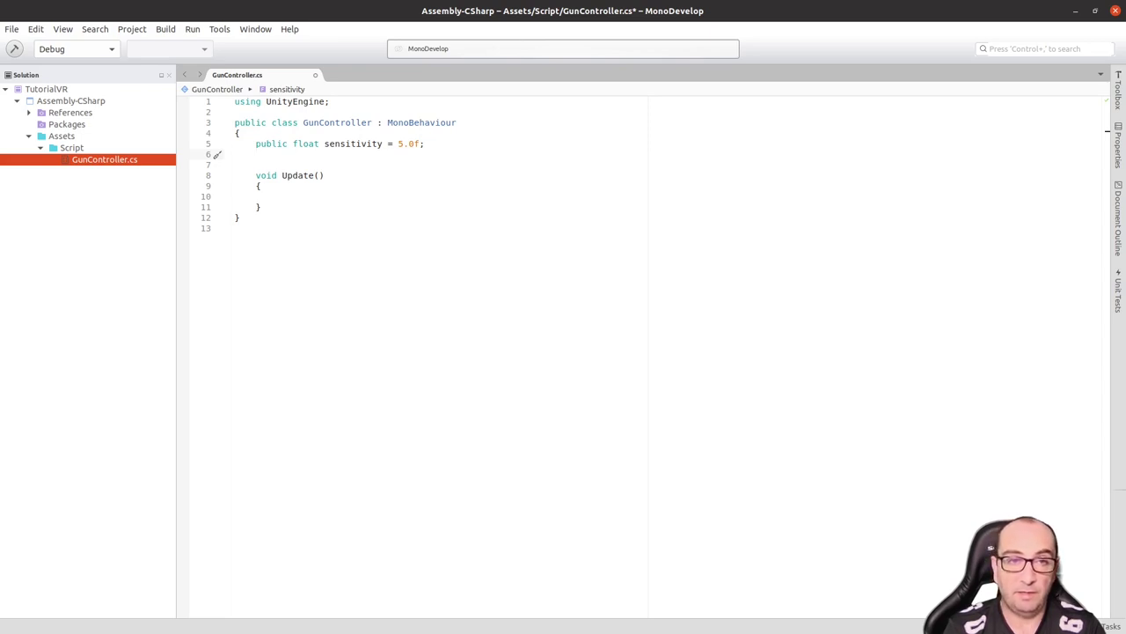
{"action": "key", "text": "Return"}
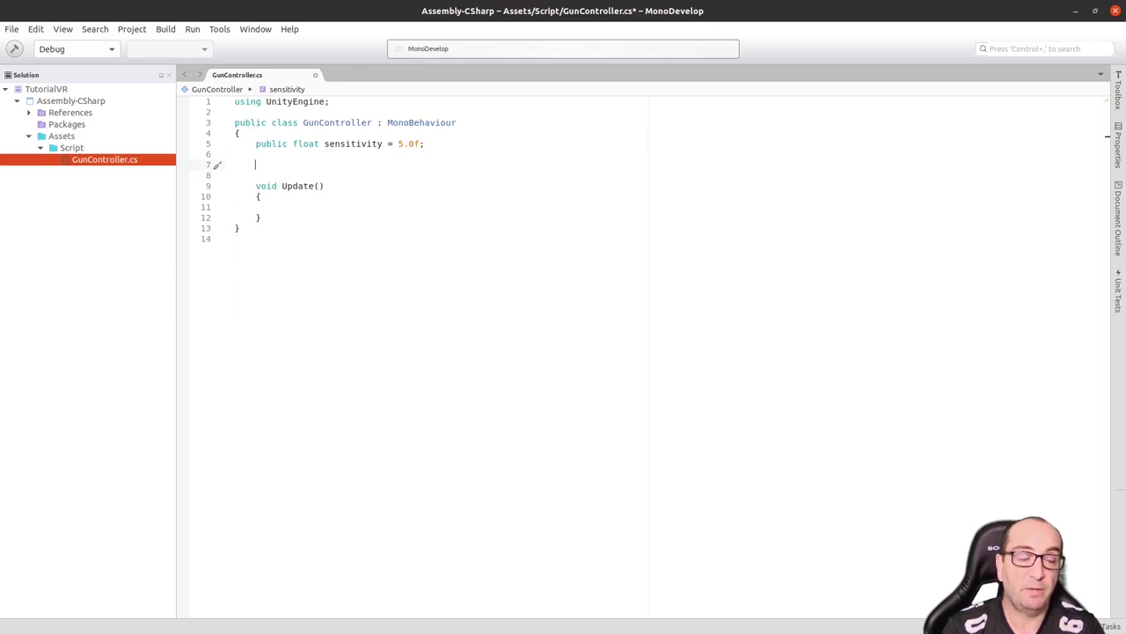
- Add the field 'private Vector3 _angles = Vector3.zero;' below sensitivity
{"action": "type", "text": "priva"}
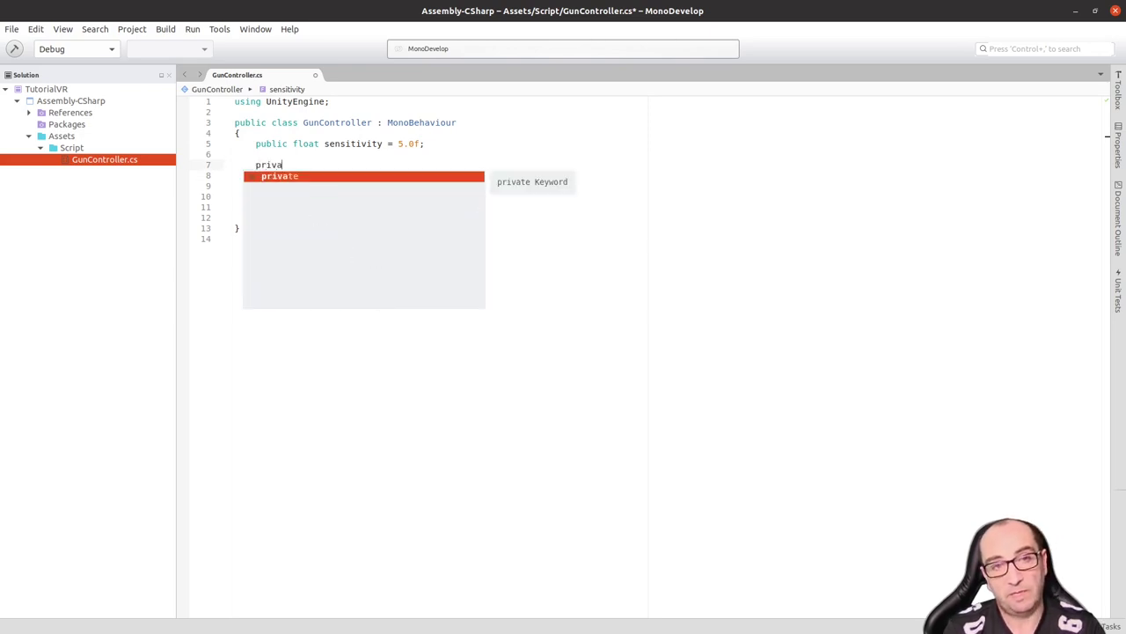
{"action": "key", "text": "Return"}
{"action": "type", "text": "Vec"}
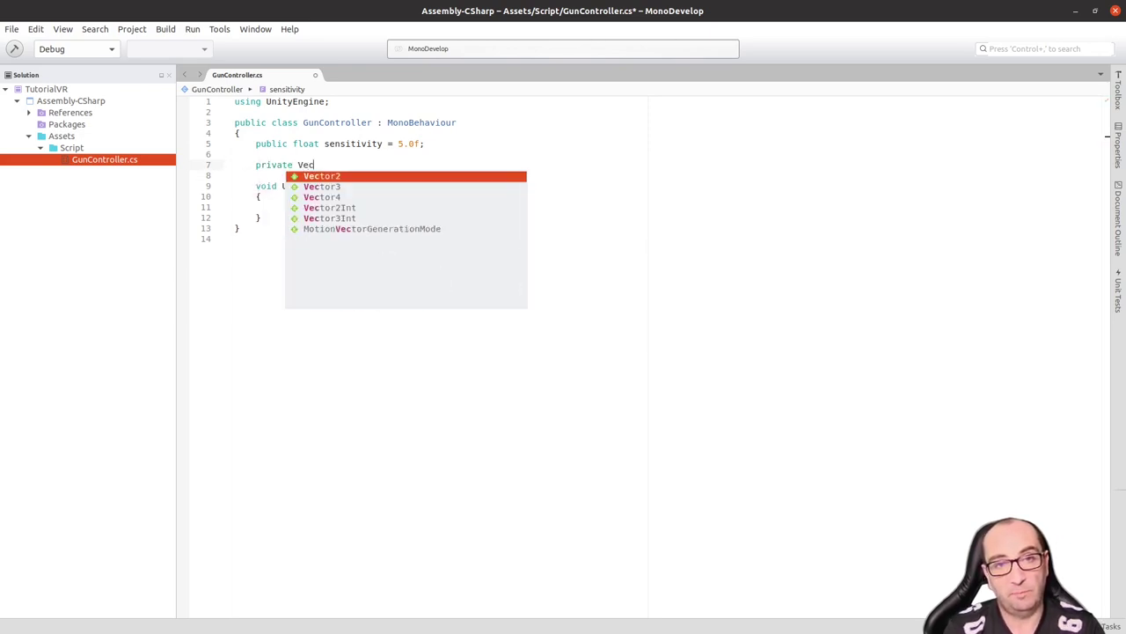
{"action": "key", "text": "Down"}
{"action": "key", "text": "Return"}
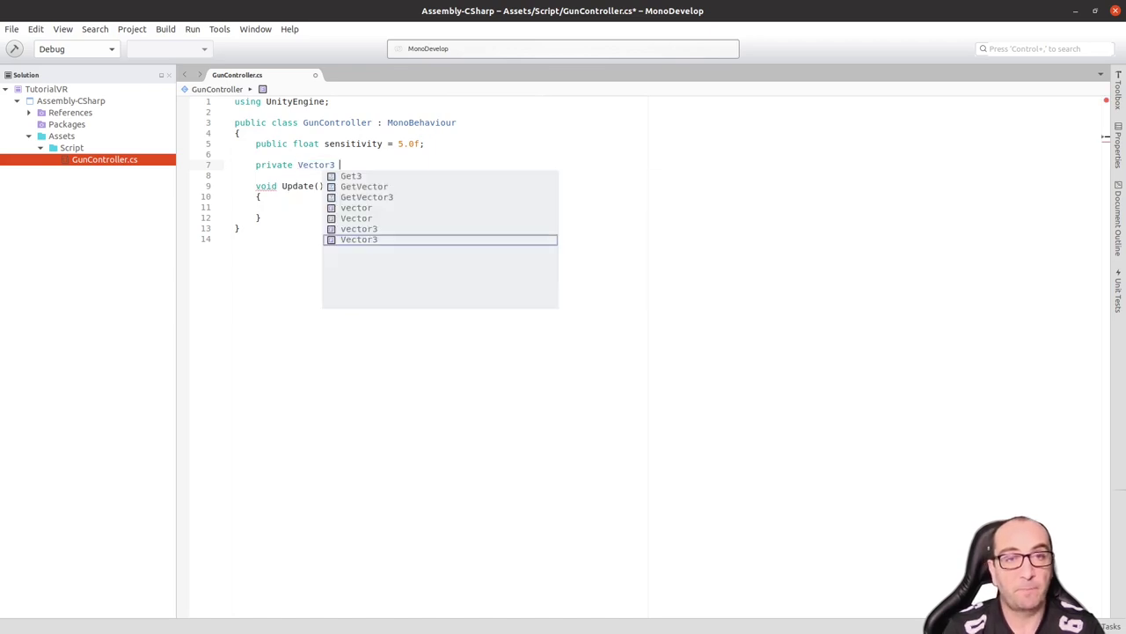
{"action": "type", "text": "_angles"}
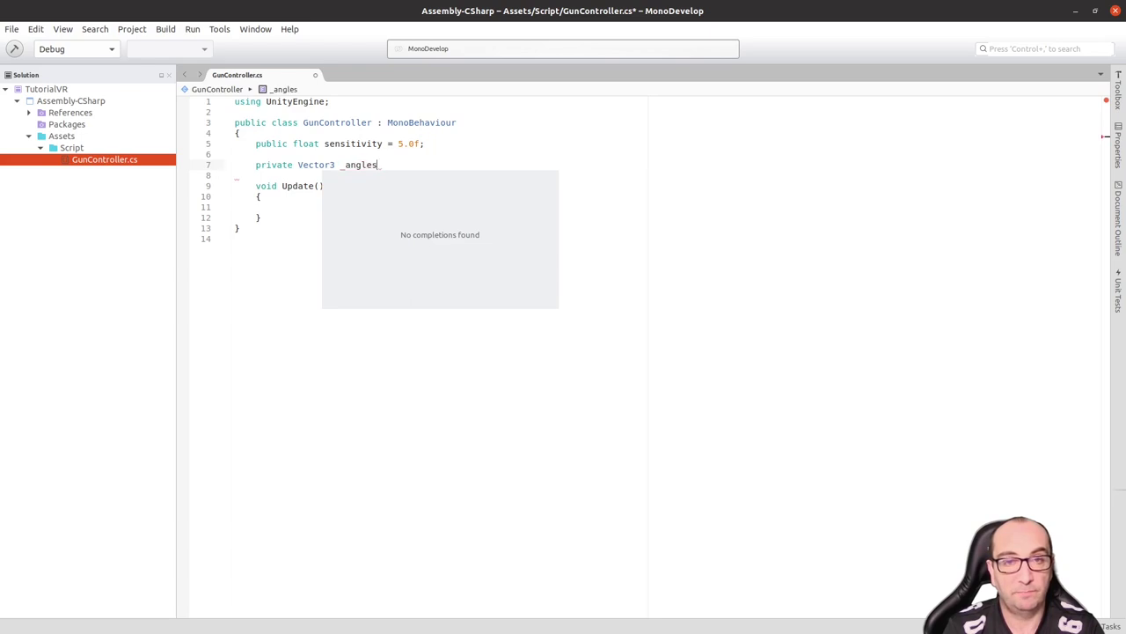
{"action": "type", "text": " ="}
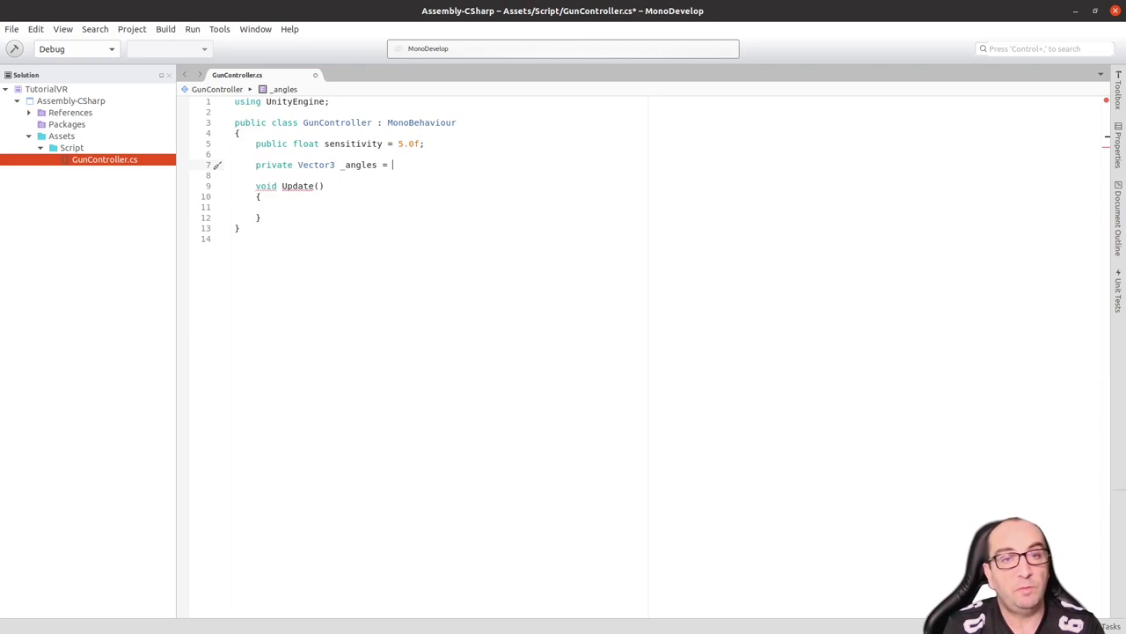
{"action": "type", "text": "Ve"}
{"action": "key", "text": "Return"}
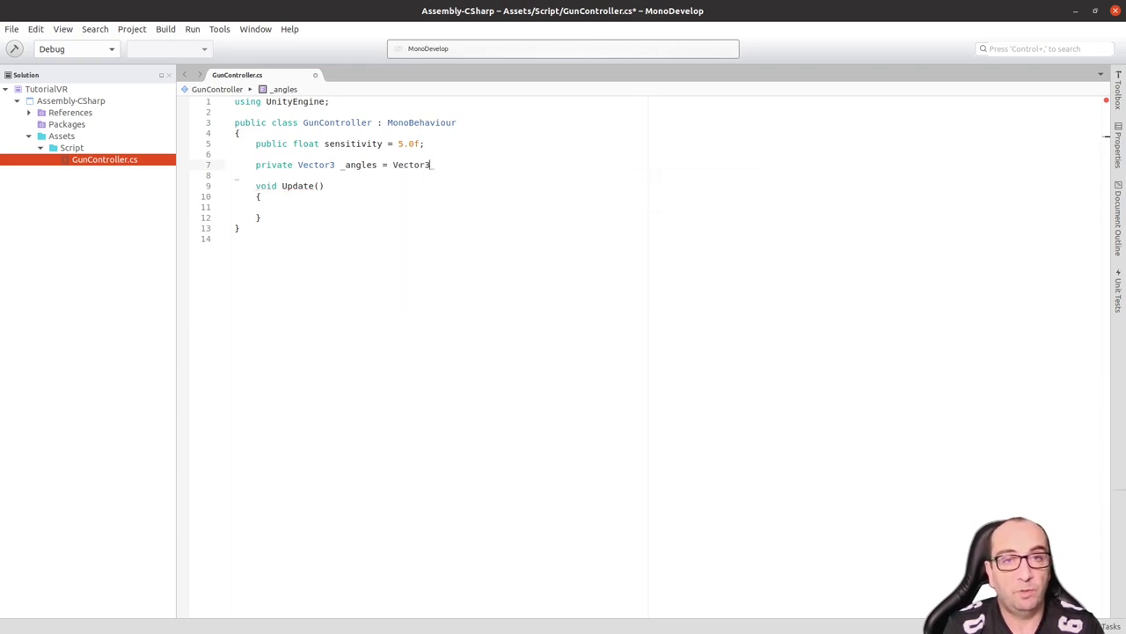
{"action": "type", "text": ".z"}
{"action": "key", "text": "Return"}
{"action": "type", "text": ";"}
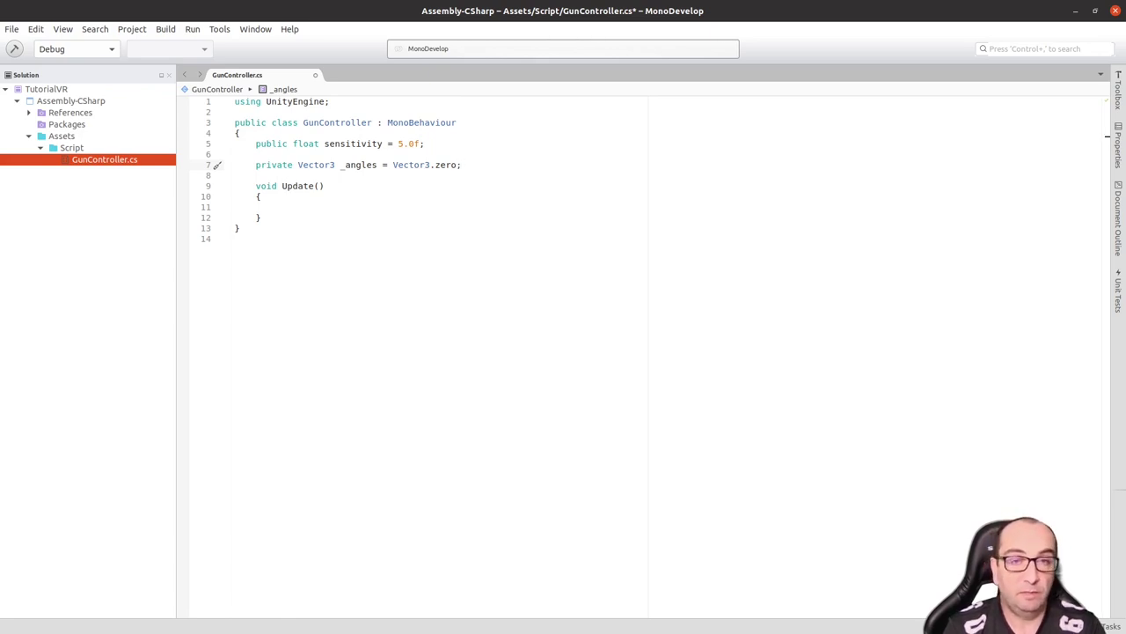
- Add 'private float _maxAngles = 60.0f;' on the next line
{"action": "key", "text": "Return"}
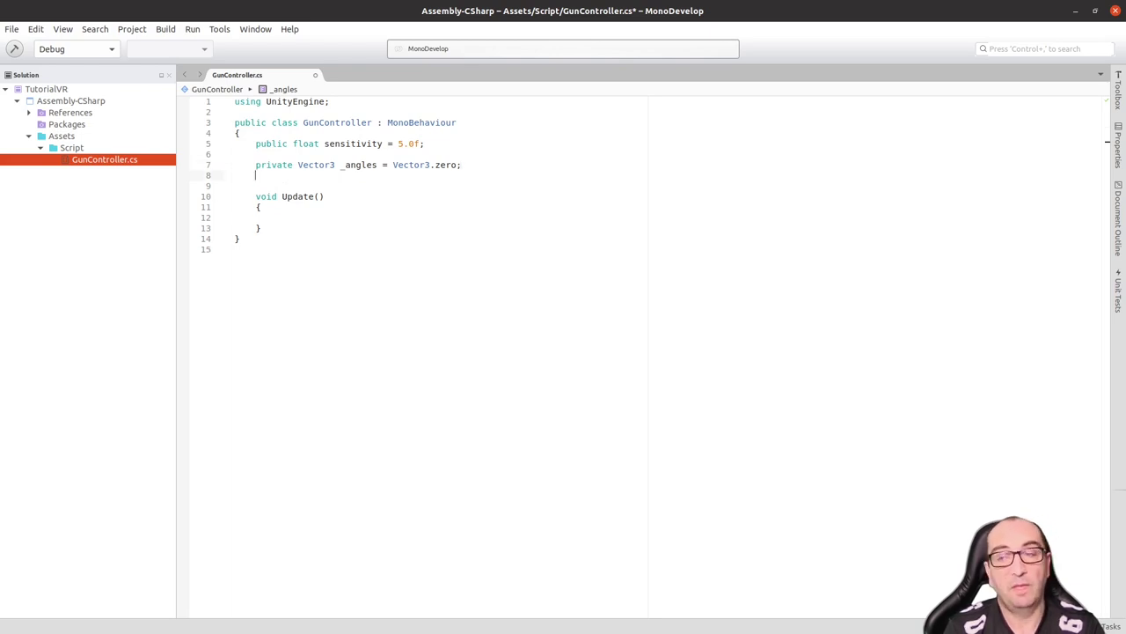
{"action": "type", "text": "private "}
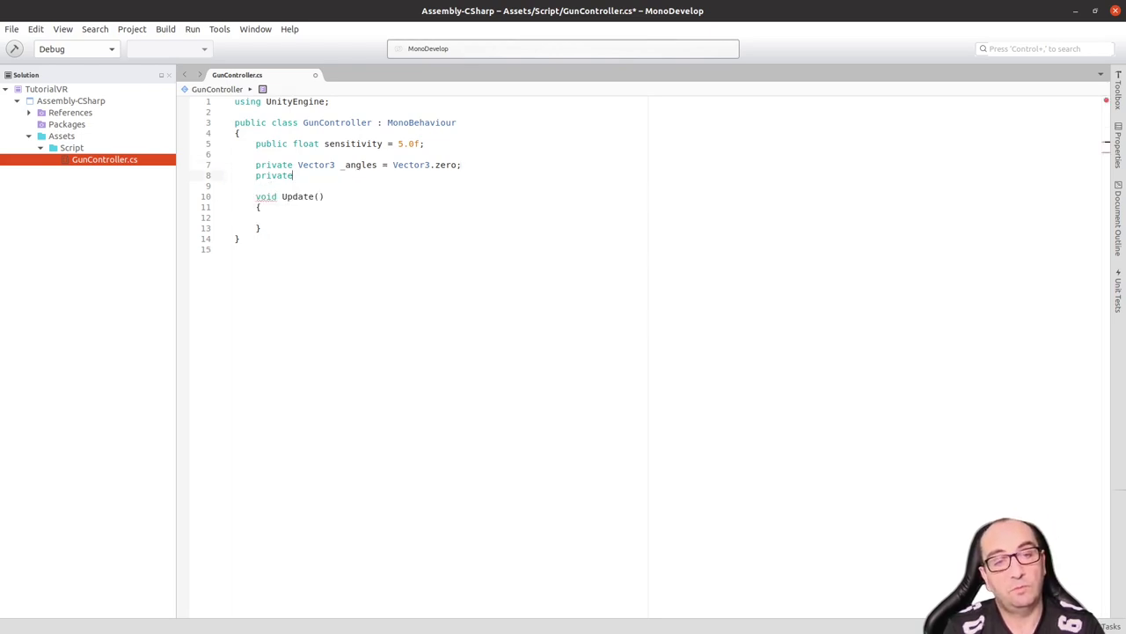
{"action": "type", "text": "float "}
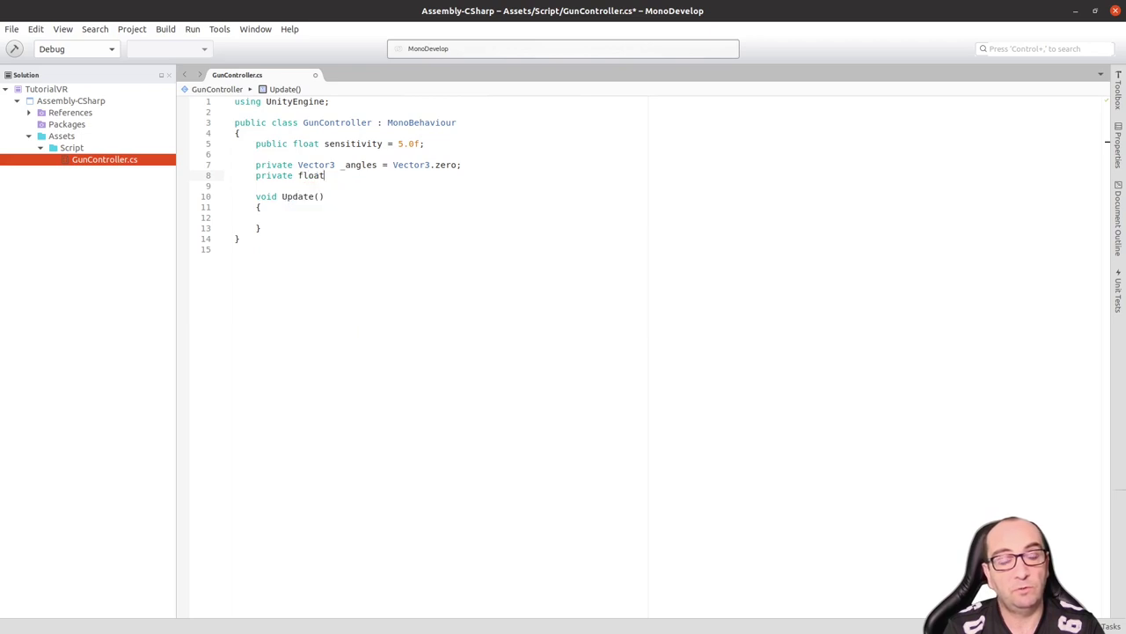
{"action": "type", "text": "_m"}
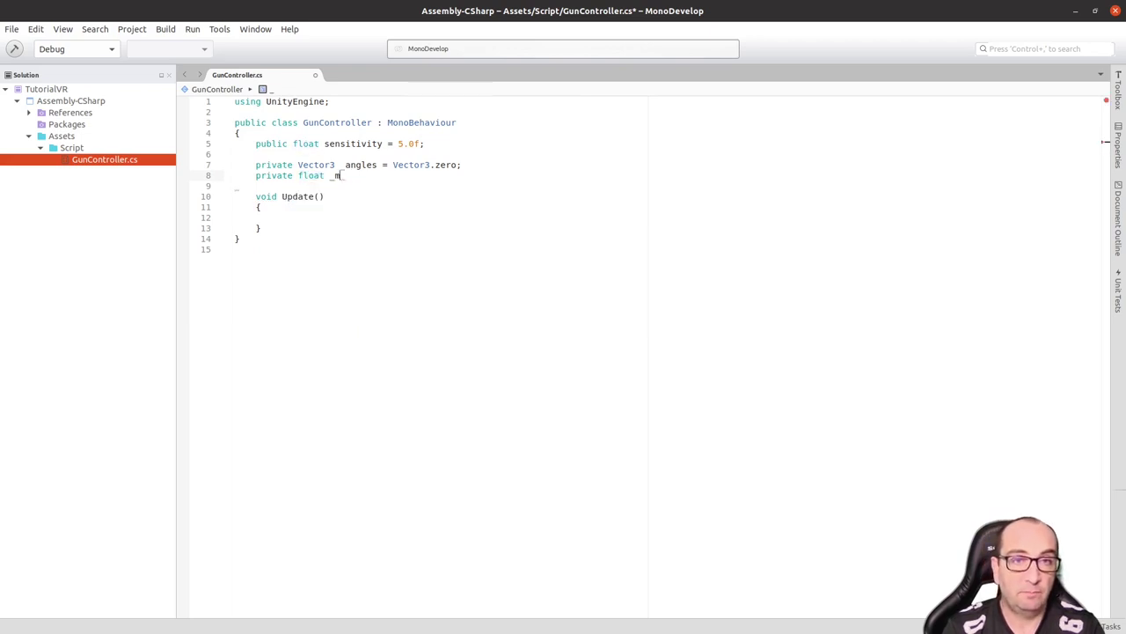
{"action": "type", "text": "axAngles "}
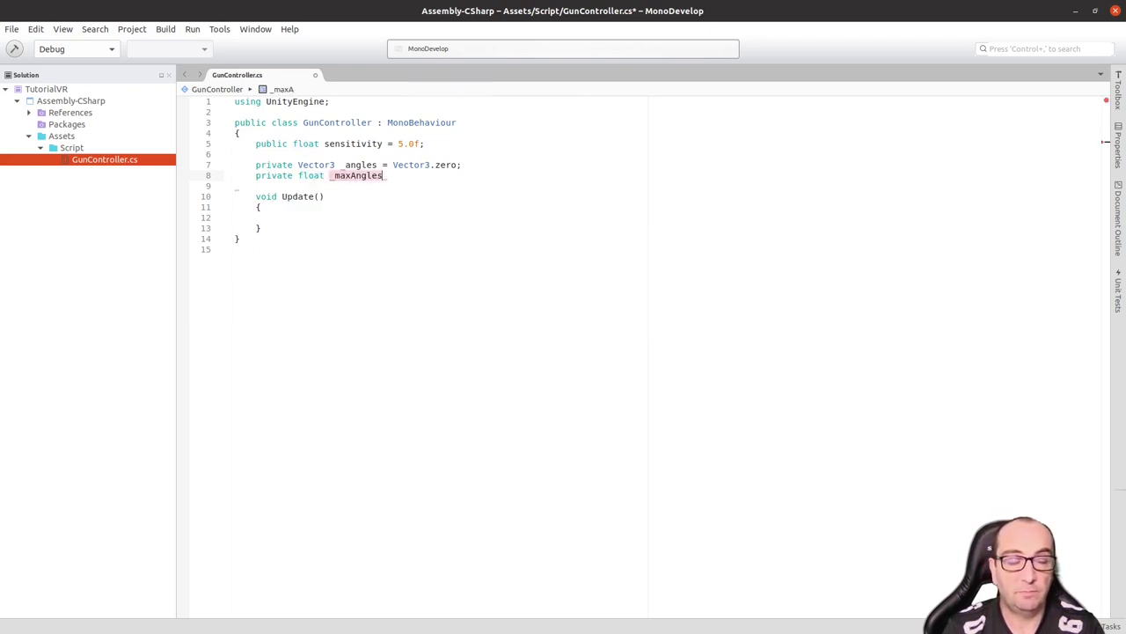
{"action": "type", "text": "= 60.0f;"}
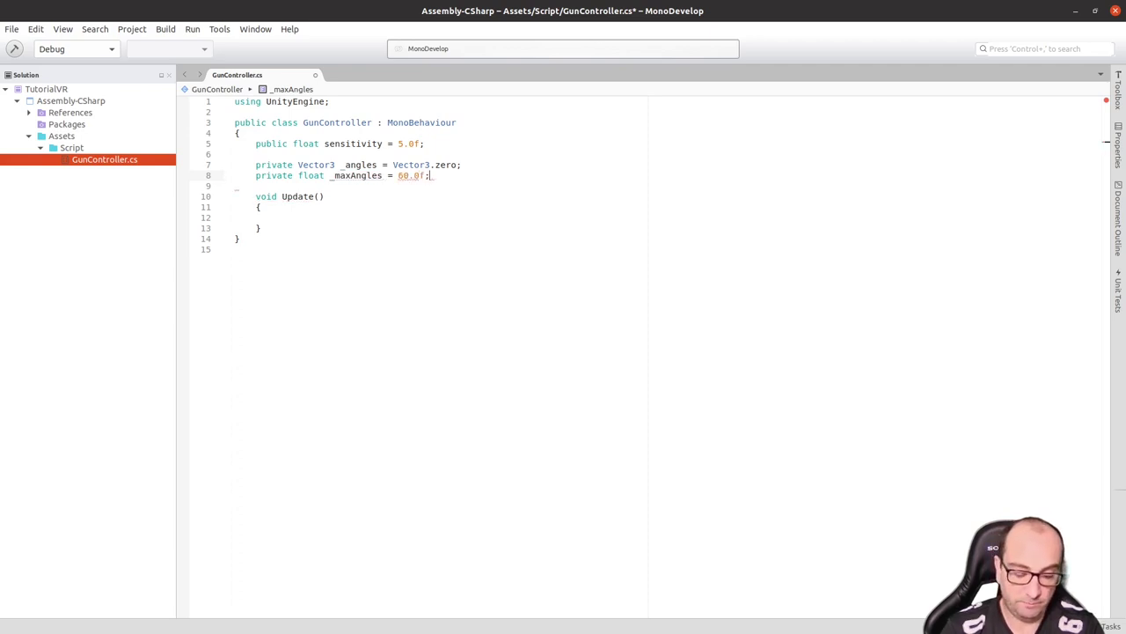
{"action": "left_click", "coordinate": [335, 175]}
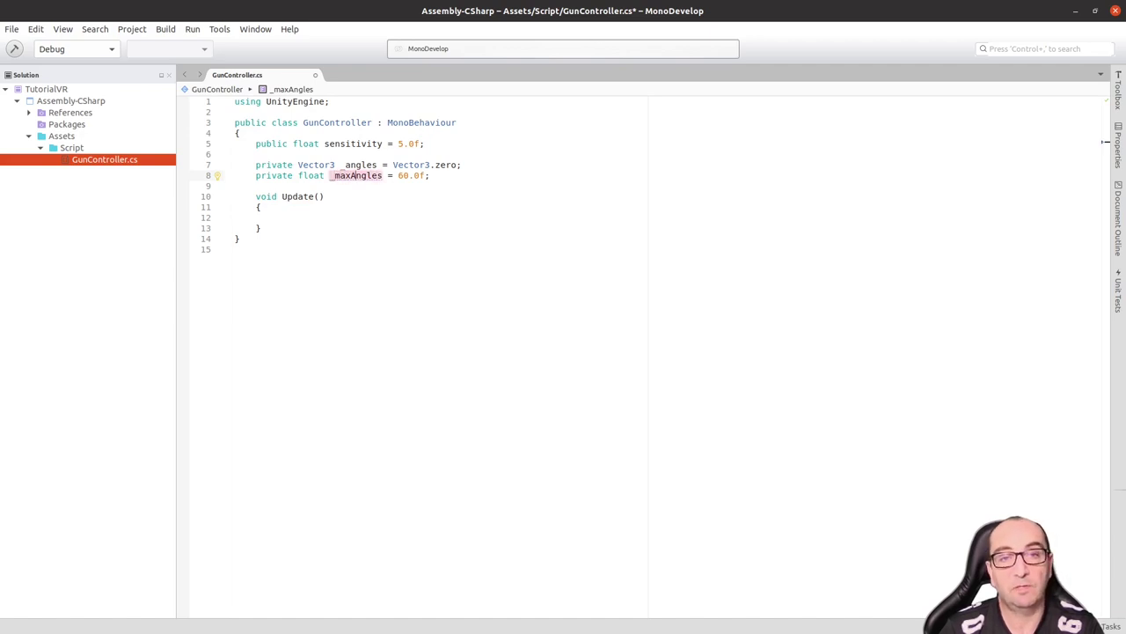
{"action": "key", "text": "Right"}
{"action": "key", "text": "Right"}
{"action": "key", "text": "Right"}
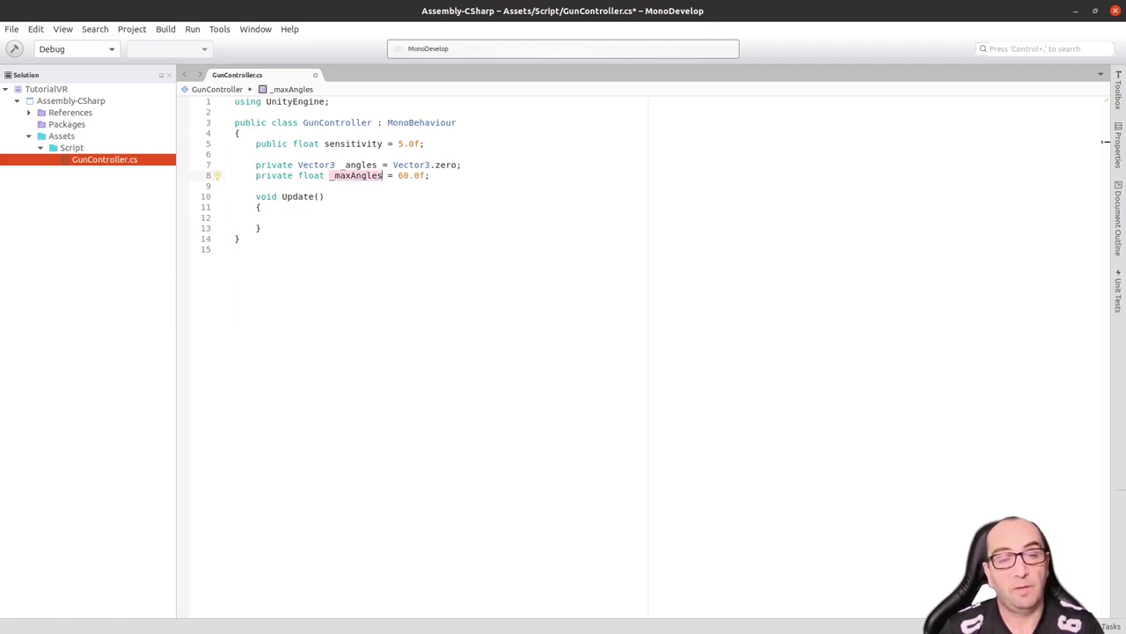
{"action": "left_click", "coordinate": [255, 154]}
{"action": "left_click", "coordinate": [352, 143]}
{"action": "left_click", "coordinate": [255, 154]}
{"action": "left_click", "coordinate": [383, 175]}
{"action": "key", "text": "End"}
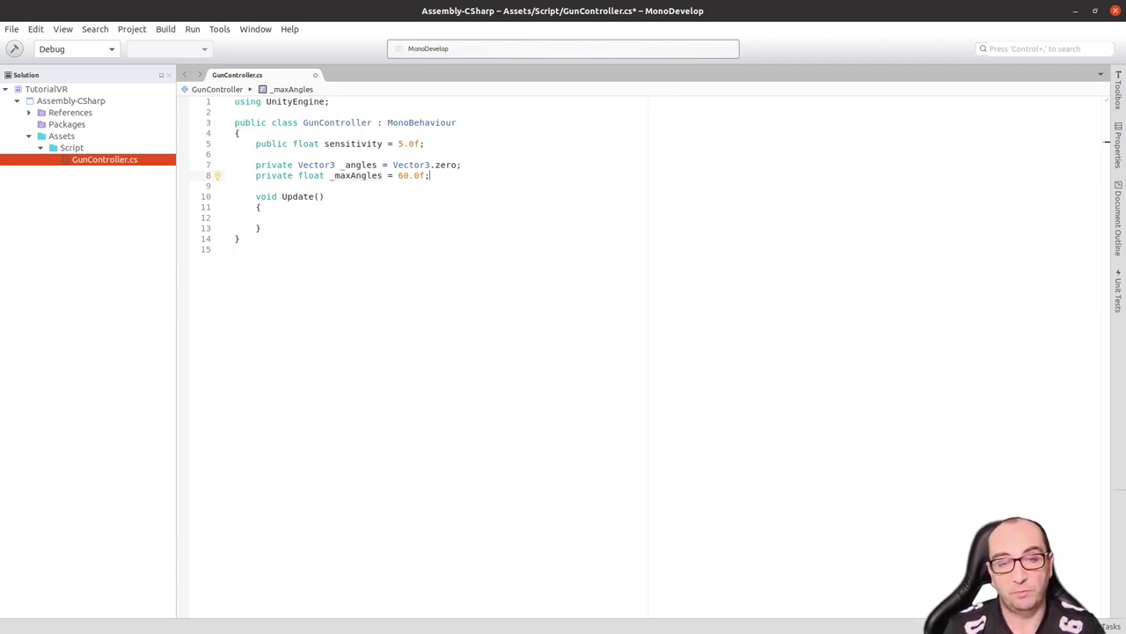
{"action": "key", "text": "Up"}
{"action": "key", "text": "Down"}
{"action": "key", "text": "Down"}
{"action": "key", "text": "Up"}
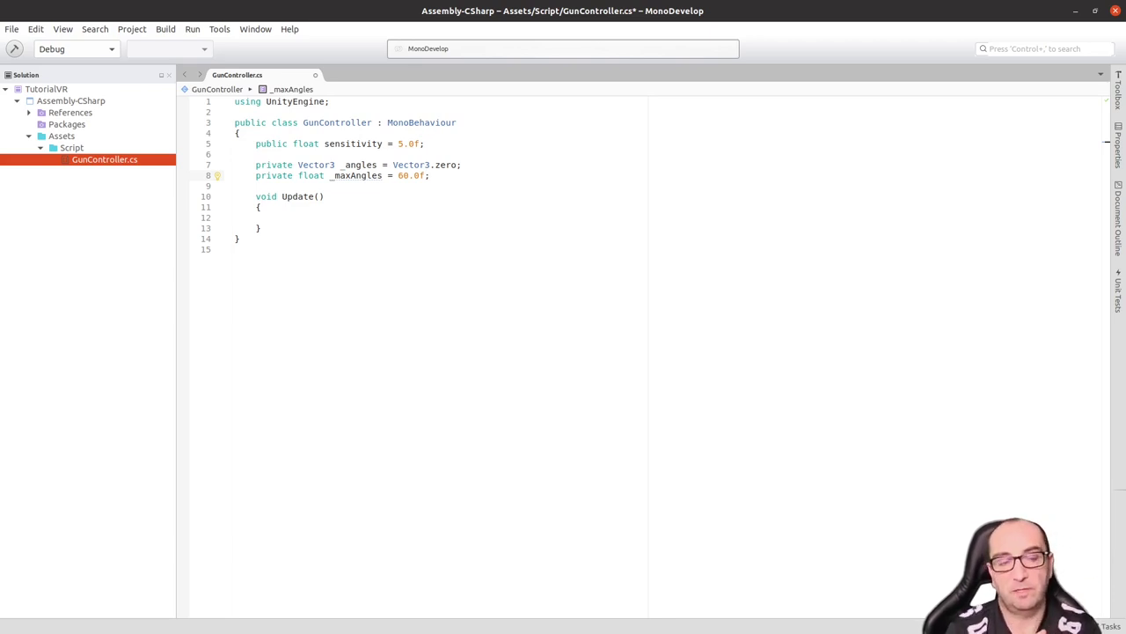
- Inside Update(), create an empty if block followed by an empty else block
{"action": "key", "text": "Down"}
{"action": "key", "text": "Down"}
{"action": "key", "text": "Down"}
{"action": "key", "text": "Down"}
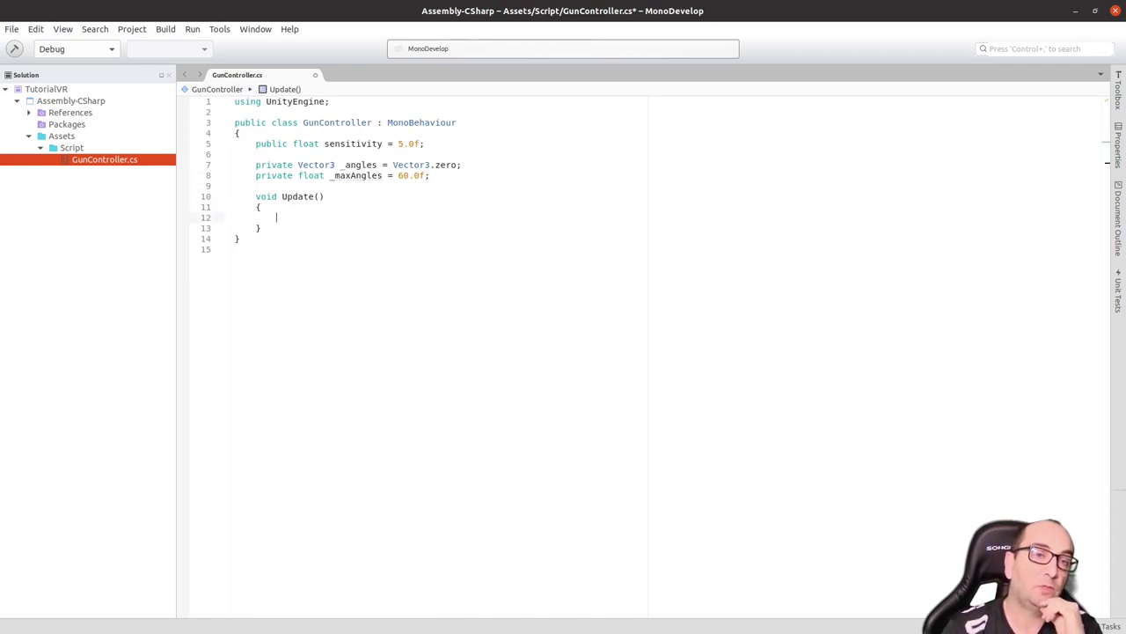
{"action": "key", "text": "Return"}
{"action": "key", "text": "Return"}
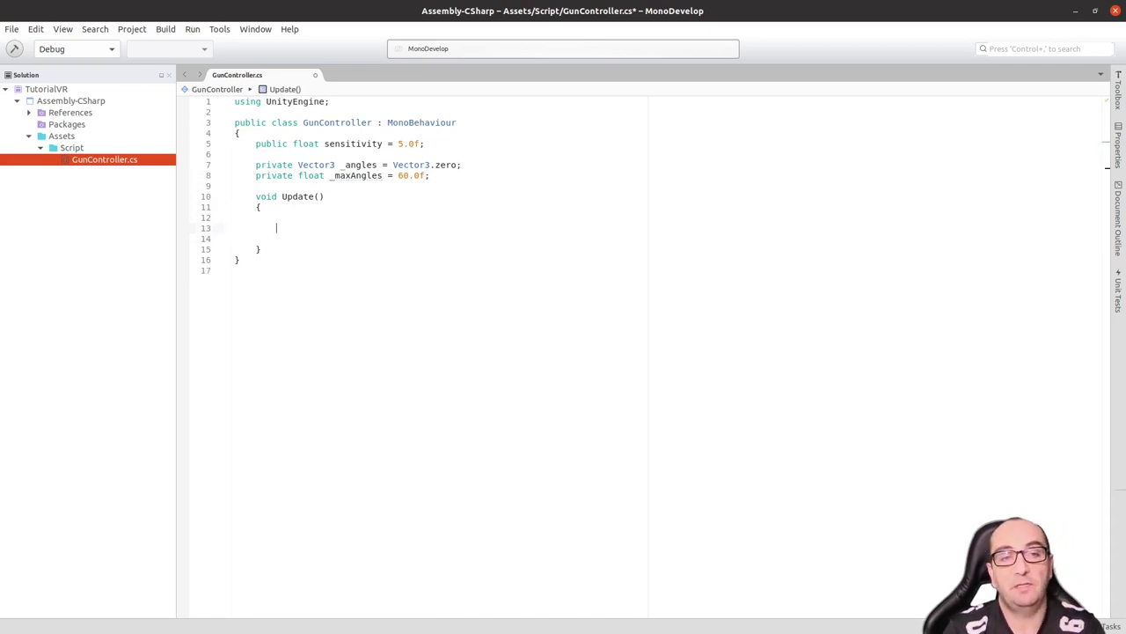
{"action": "key", "text": "Up"}
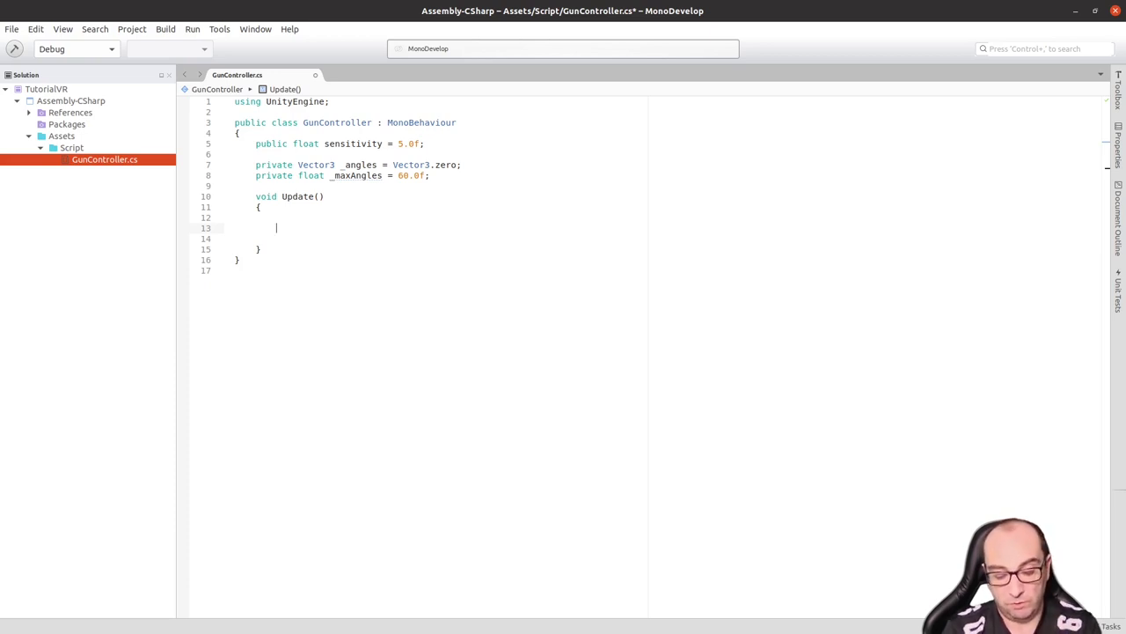
{"action": "type", "text": "if ("}
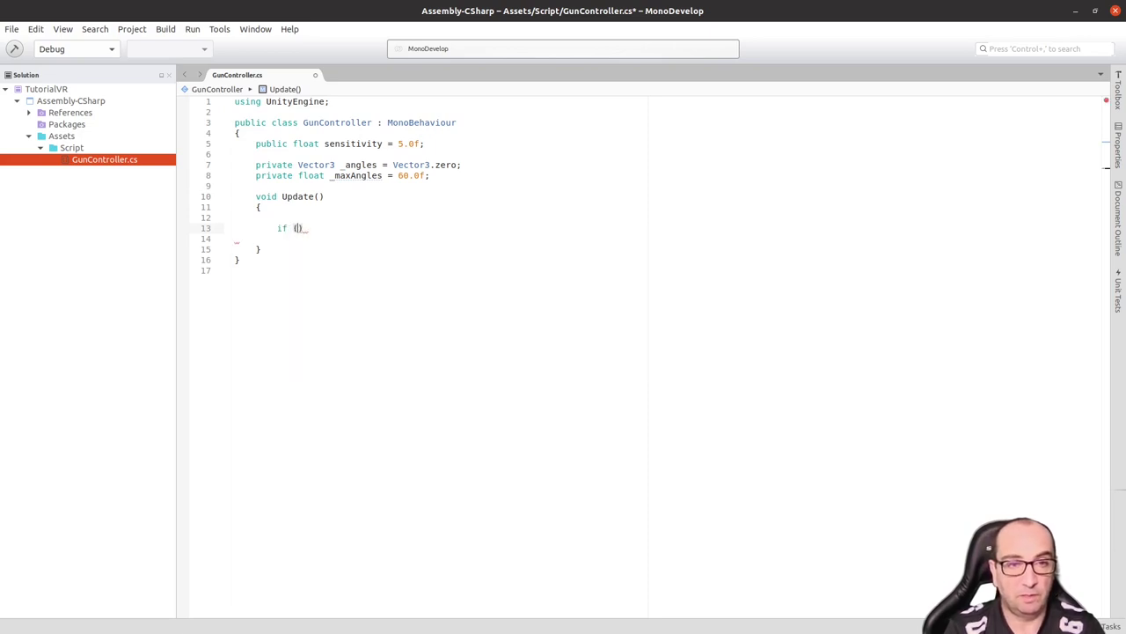
{"action": "type", "text": "{"}
{"action": "key", "text": "Return"}
{"action": "key", "text": "Down"}
{"action": "type", "text": "else"}
{"action": "key", "text": "Tab"}
- Begin the if condition with 'Input.'
{"action": "key", "text": "Up"}
{"action": "key", "text": "Up"}
{"action": "key", "text": "Up"}
{"action": "key", "text": "Up"}
{"action": "key", "text": "Up"}
{"action": "key", "text": "Up"}
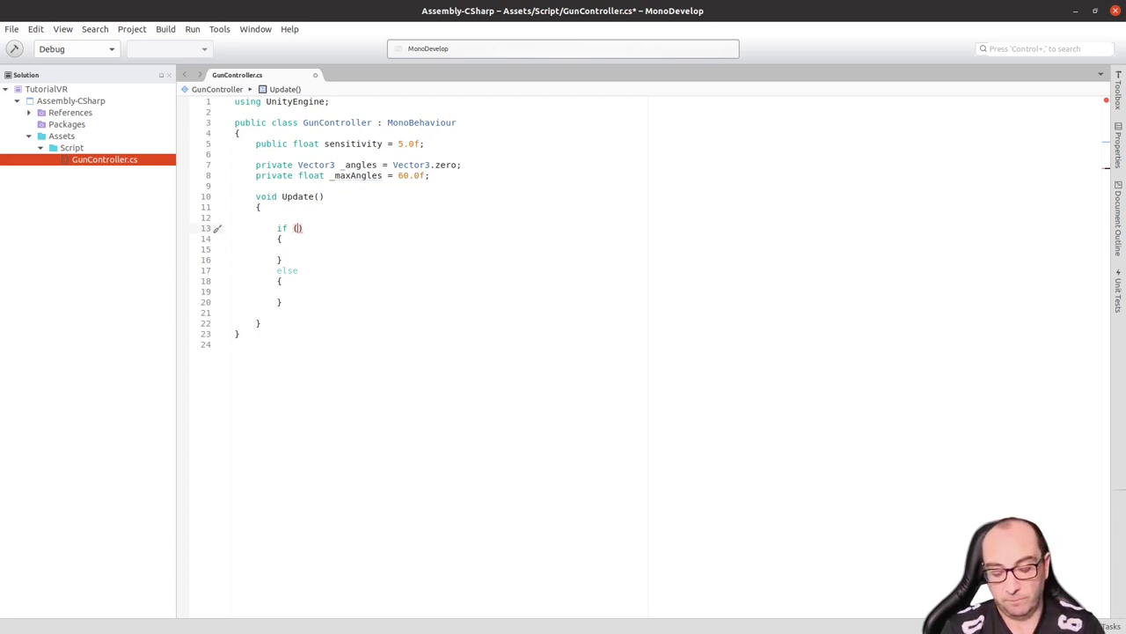
{"action": "type", "text": "I"}
{"action": "key", "text": "Tab"}
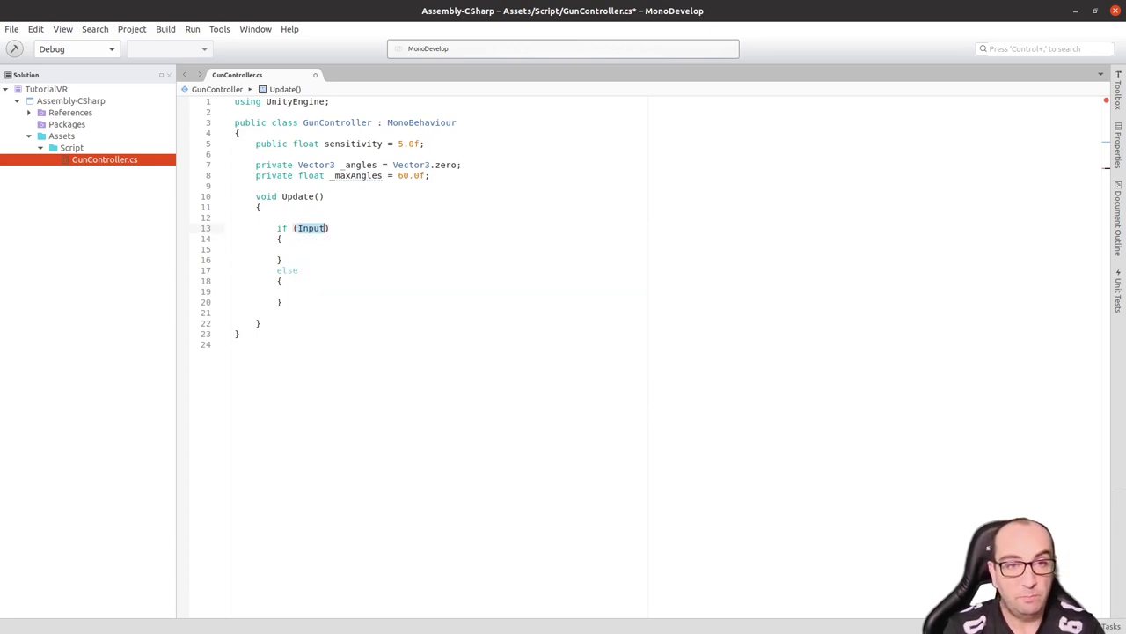
{"action": "type", "text": "."}
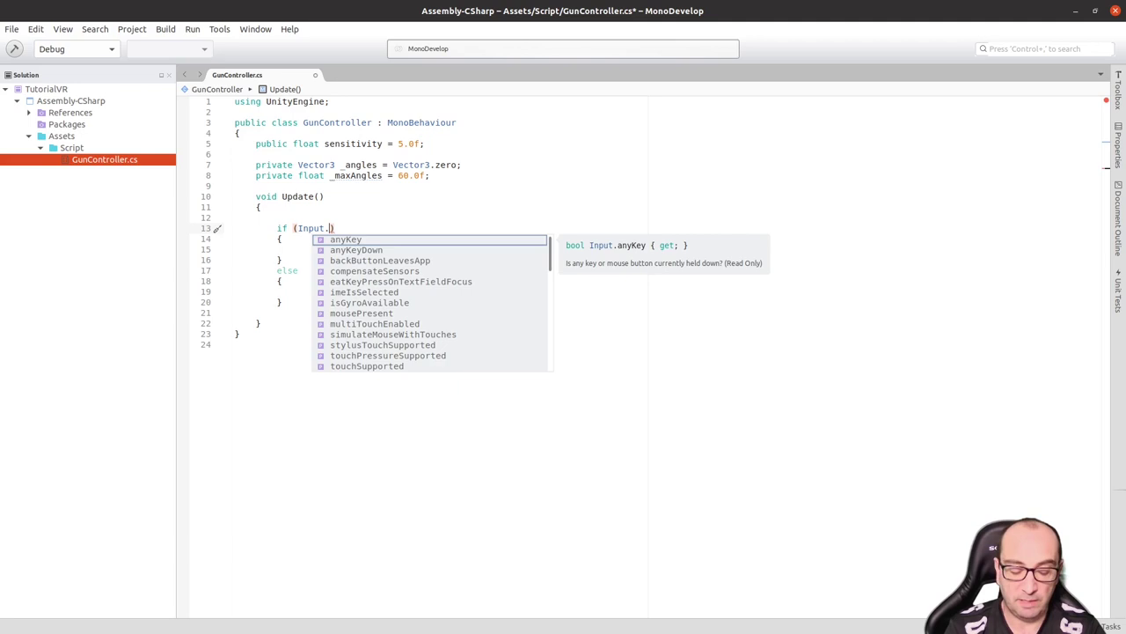
- Complete the if condition as Input.GetMouseButton(0) to check the held left mouse button
{"action": "type", "text": "getm"}
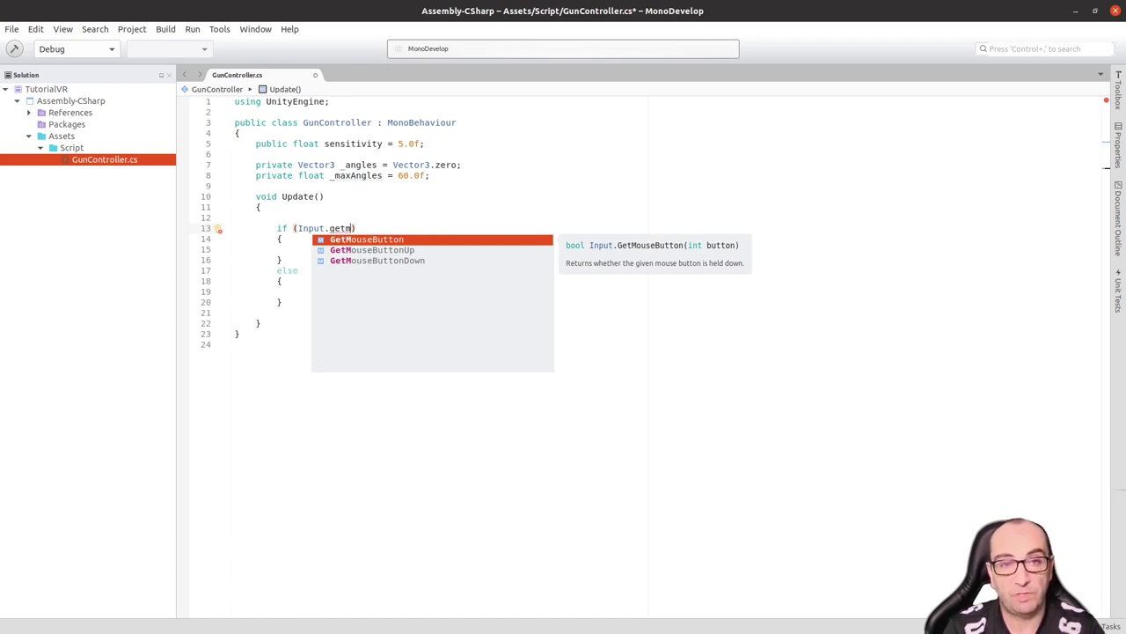
{"action": "key", "text": "Down"}
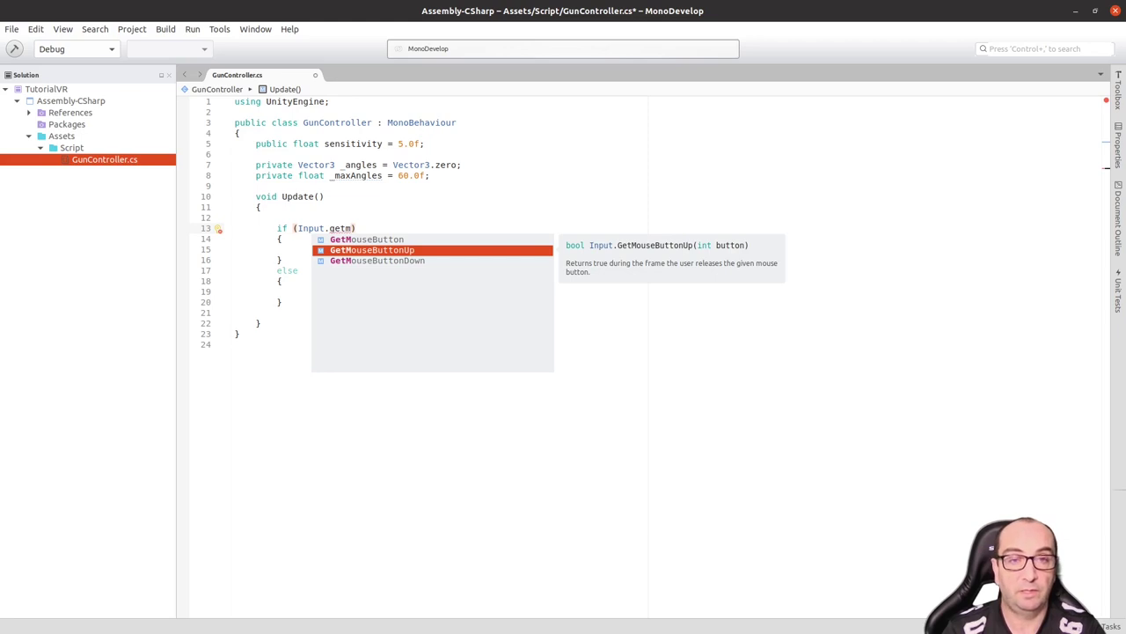
{"action": "key", "text": "Up"}
{"action": "key", "text": "Return"}
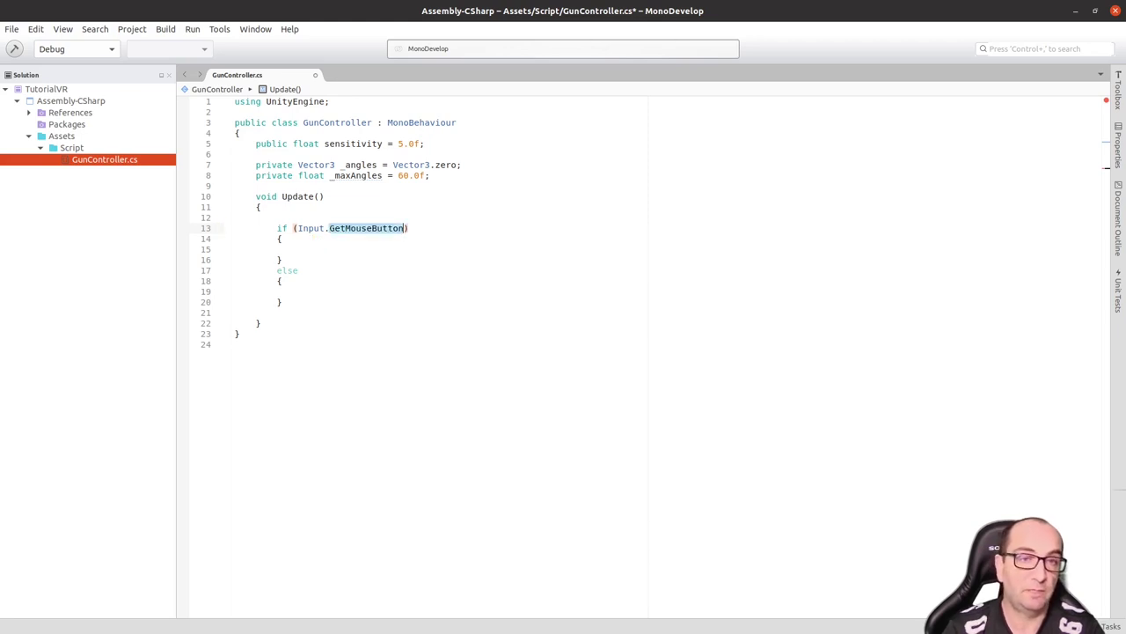
{"action": "type", "text": "("}
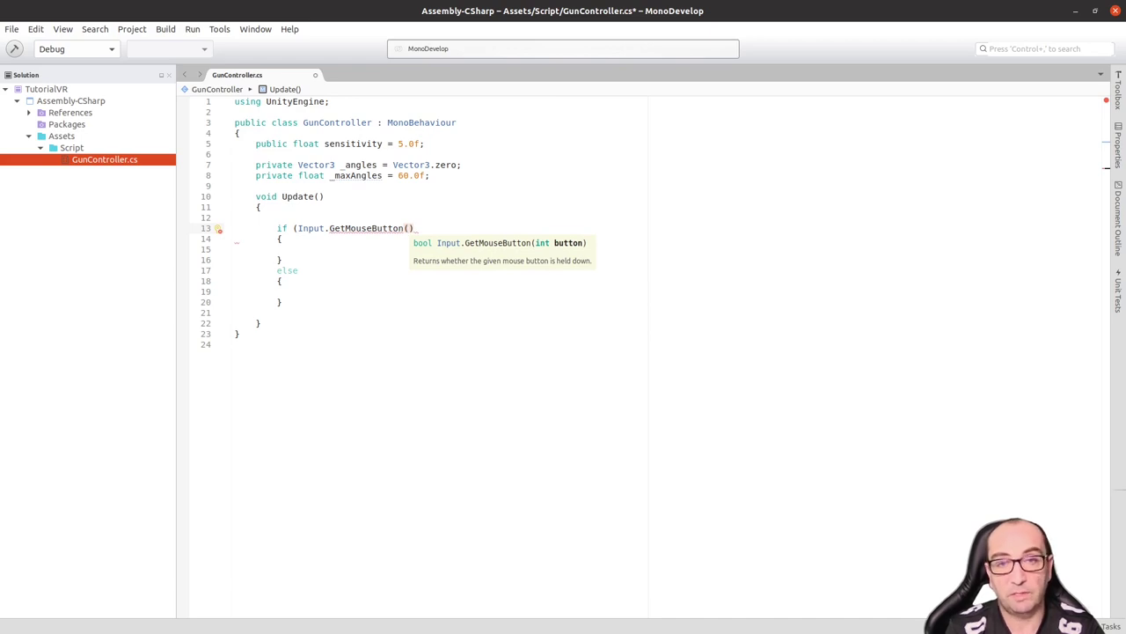
{"action": "type", "text": "0))"}
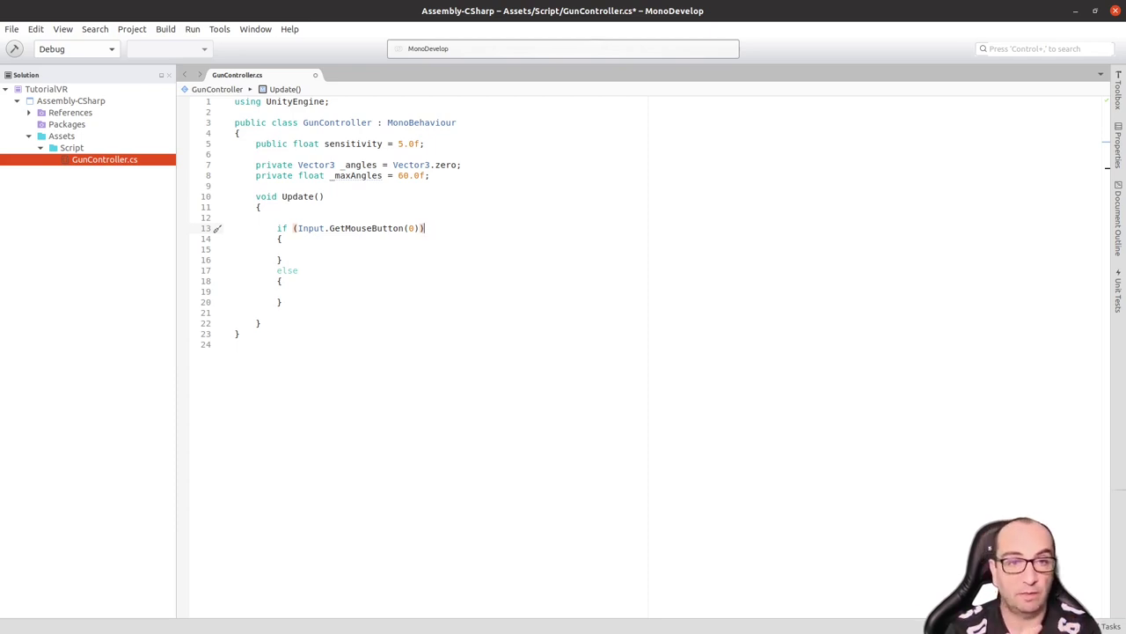
{"action": "key", "text": "Down"}
{"action": "key", "text": "Down"}
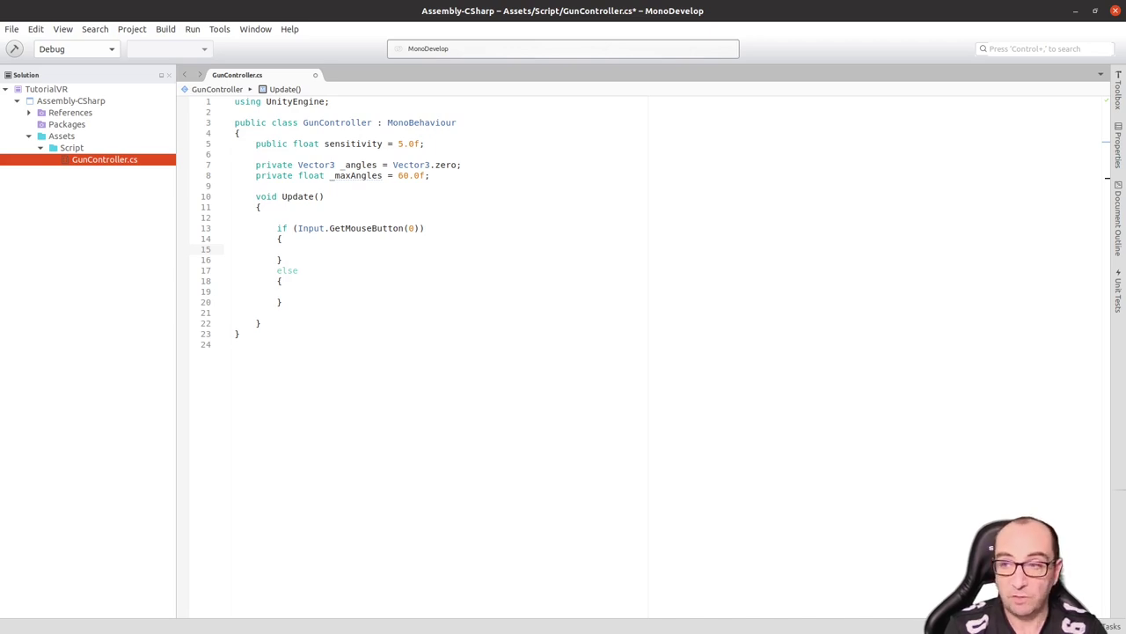
- In the if block, write 'Cursor.lockState = CursorLockMode.Locked;'
{"action": "type", "text": "Cu"}
{"action": "key", "text": "Tab"}
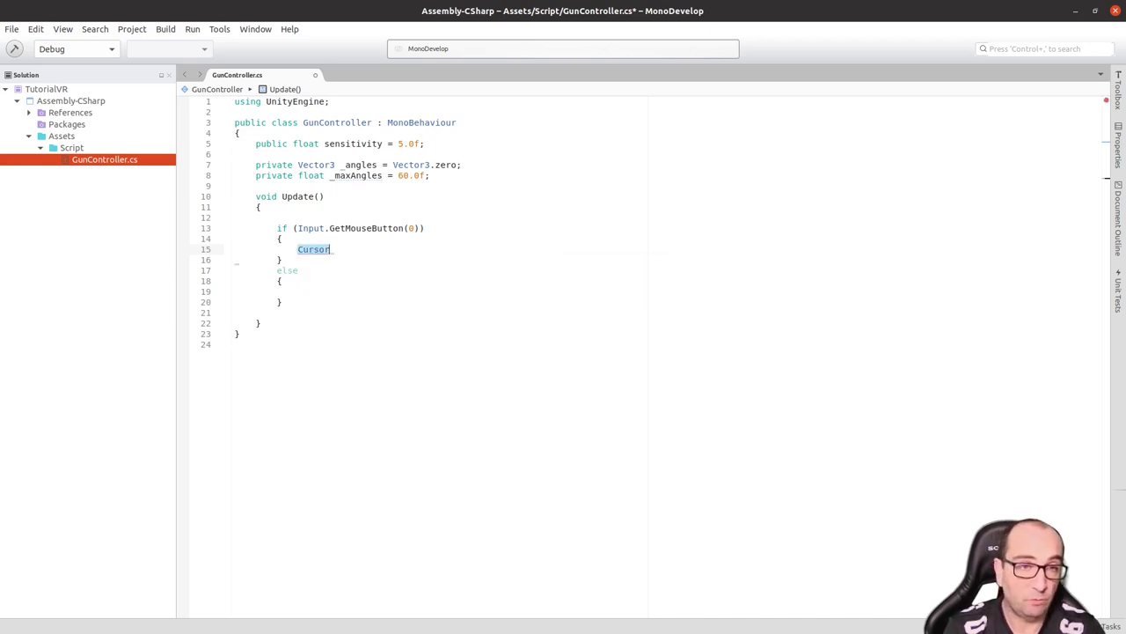
{"action": "type", "text": "."}
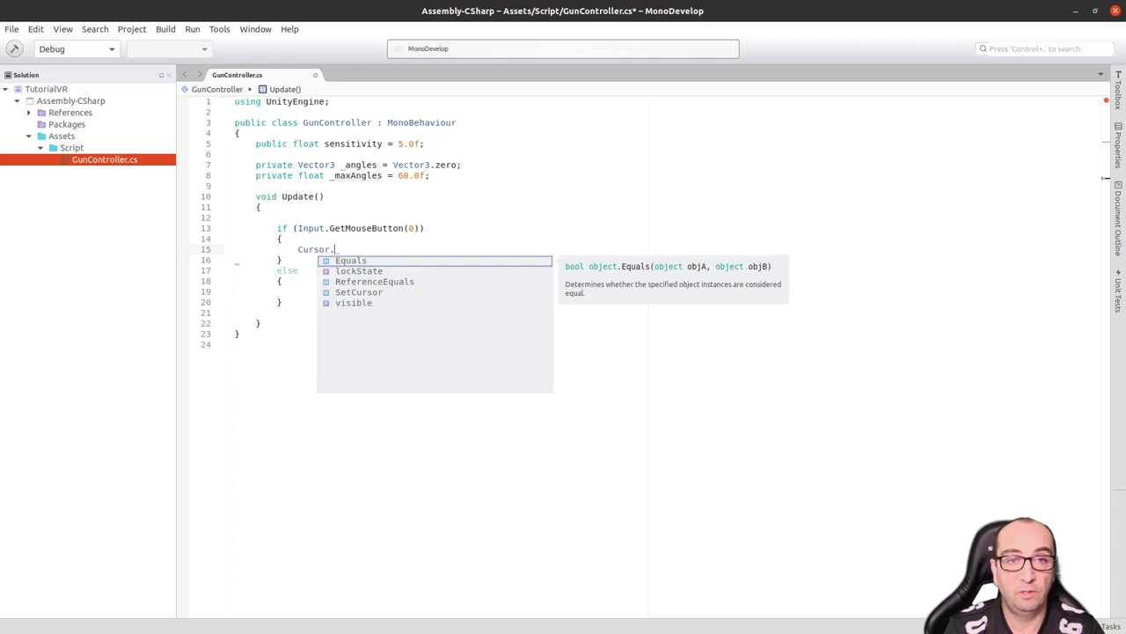
{"action": "key", "text": "Tab"}
{"action": "key", "text": "BackSpace"}
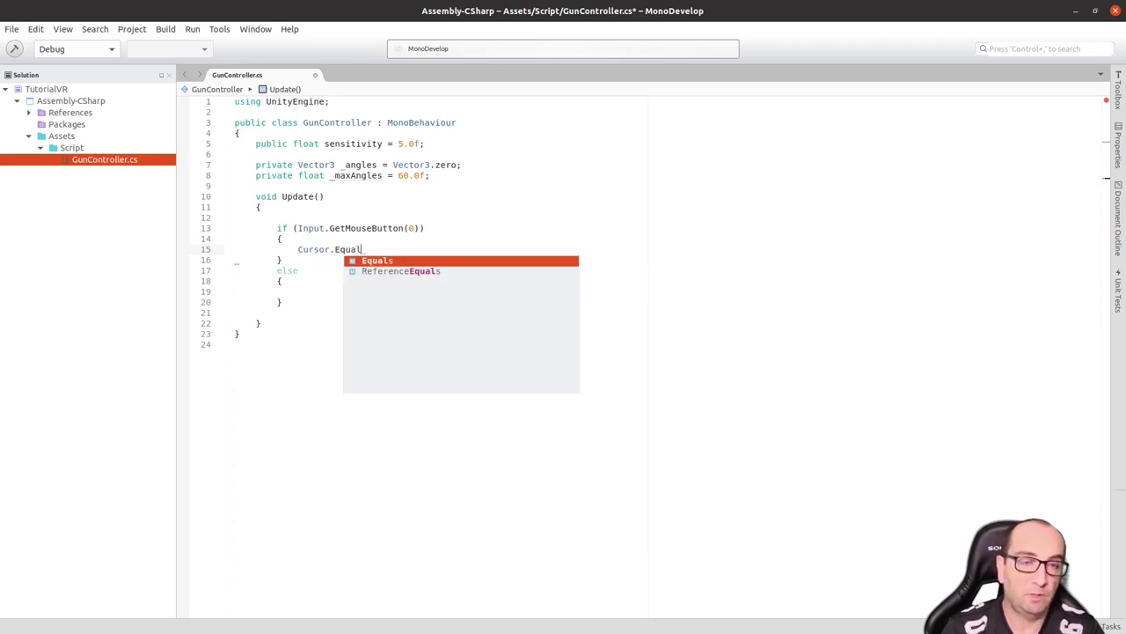
{"action": "key", "text": "BackSpace"}
{"action": "key", "text": "BackSpace"}
{"action": "key", "text": "BackSpace"}
{"action": "key", "text": "BackSpace"}
{"action": "key", "text": "BackSpace"}
{"action": "type", "text": "lo"}
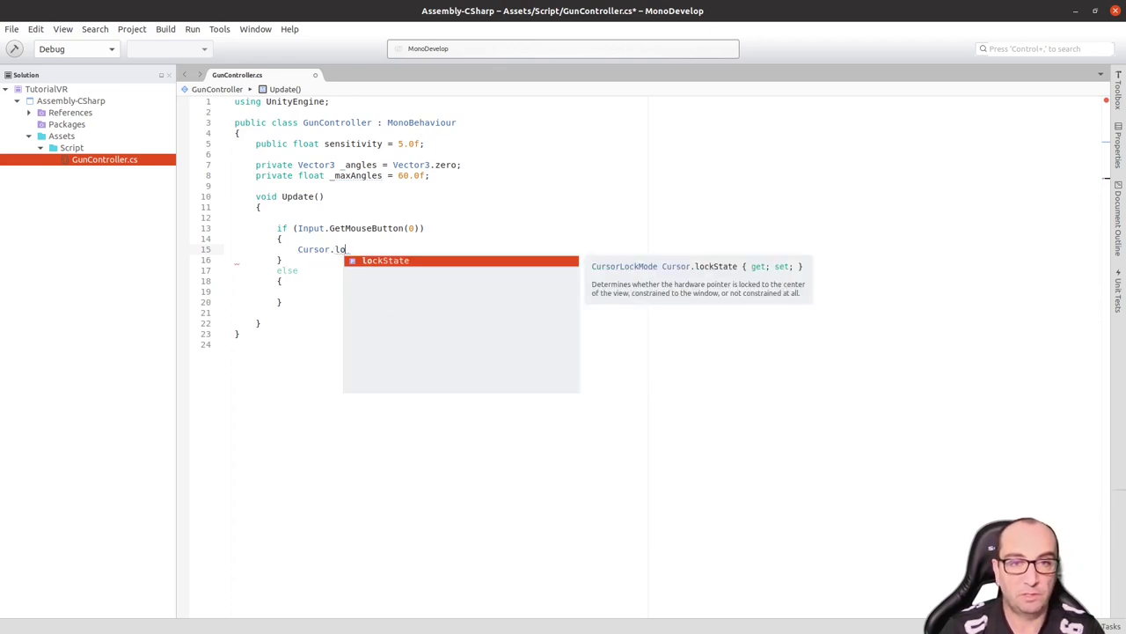
{"action": "key", "text": "Tab"}
{"action": "type", "text": "="}
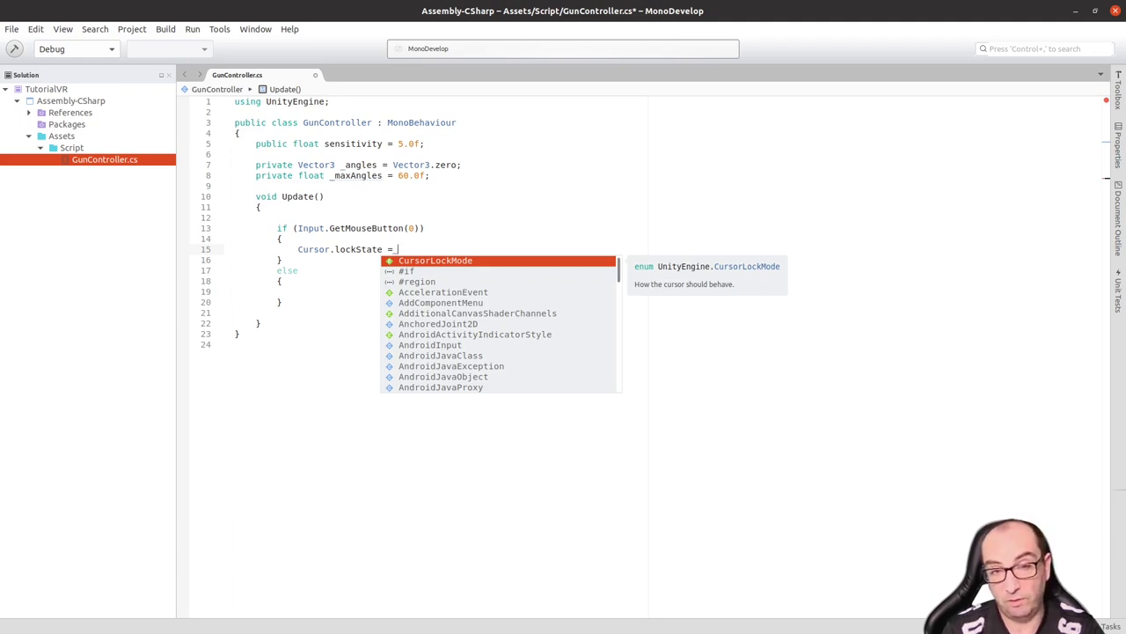
{"action": "key", "text": "Return"}
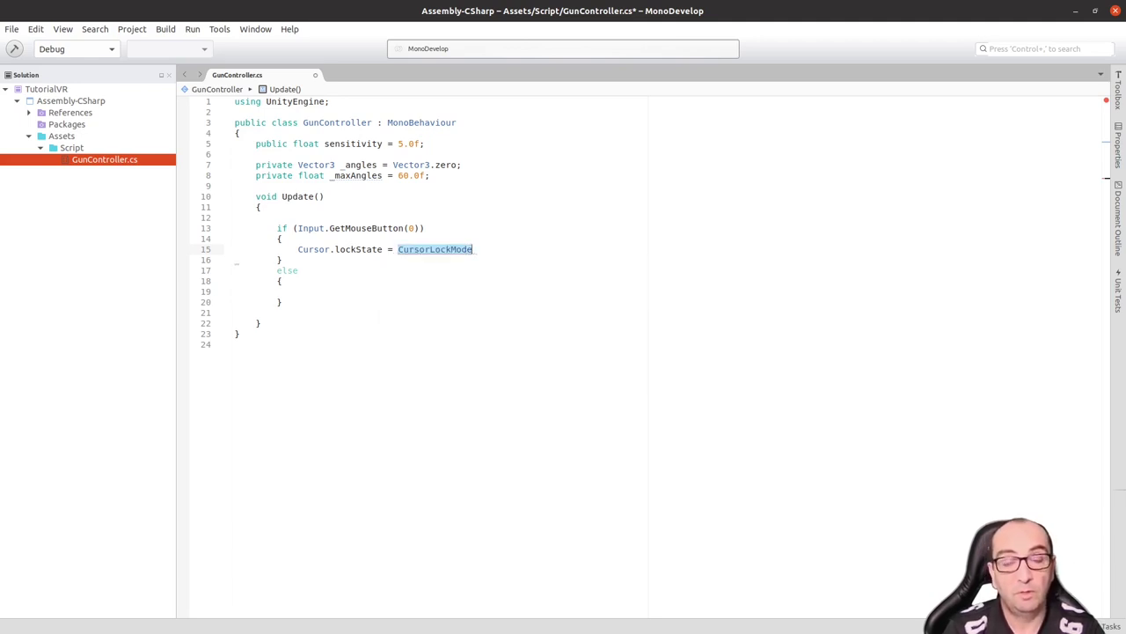
{"action": "type", "text": "."}
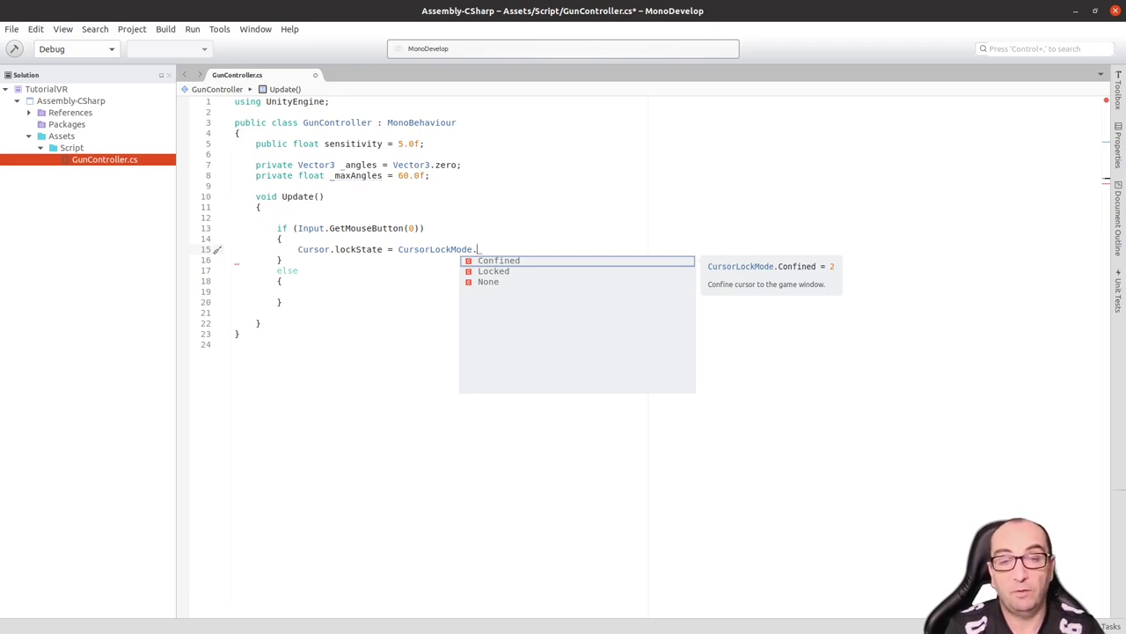
{"action": "key", "text": "Down"}
{"action": "key", "text": "Down"}
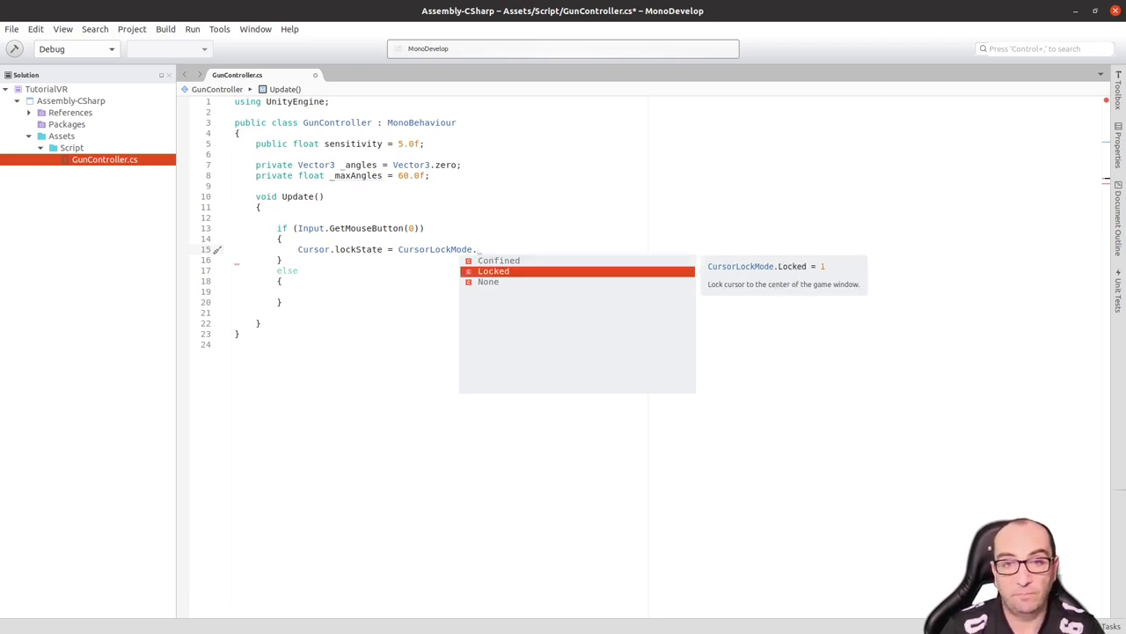
{"action": "key", "text": "Return"}
{"action": "type", "text": ";"}
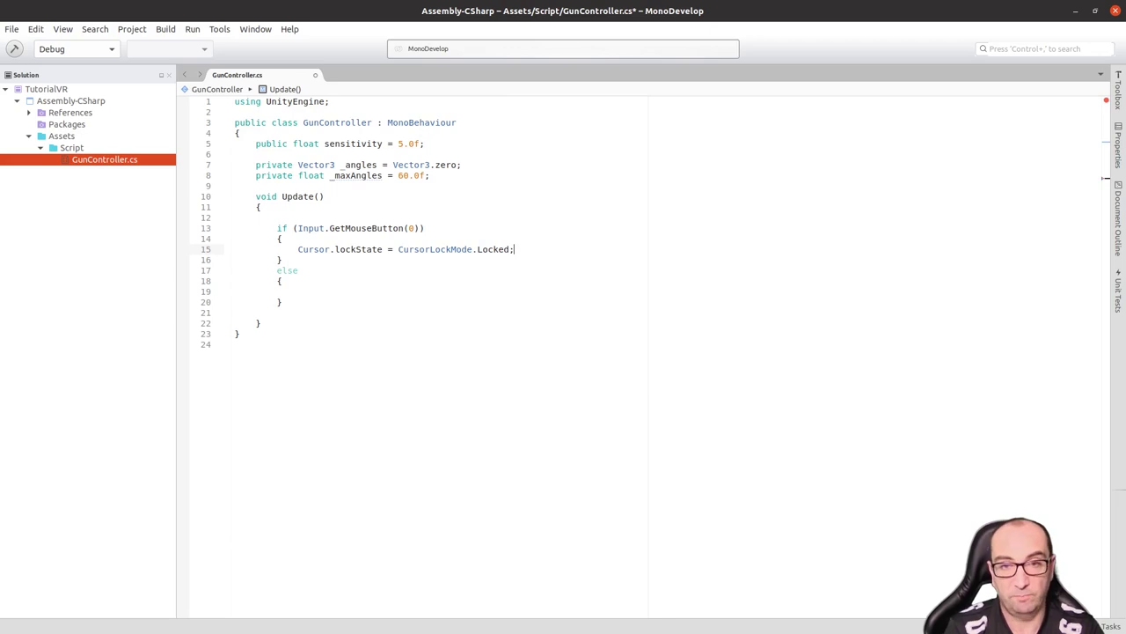
- Copy that line into the else block and change Locked to None
{"action": "key", "text": "shift+Up"}
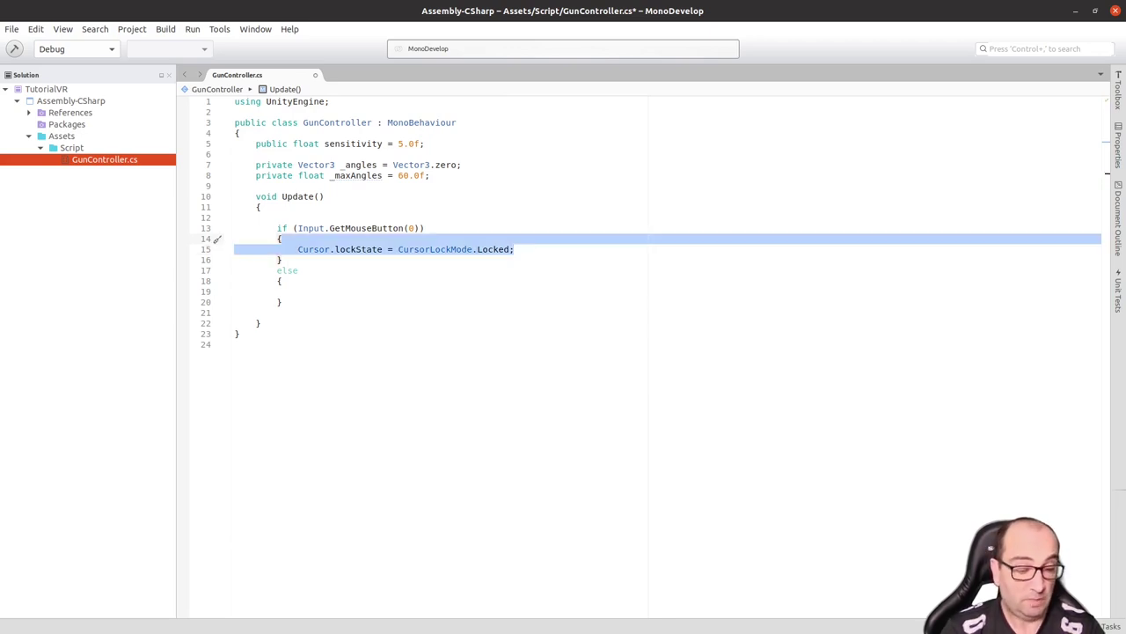
{"action": "key", "text": "ctrl+c"}
{"action": "left_click", "coordinate": [282, 281]}
{"action": "key", "text": "ctrl+v"}
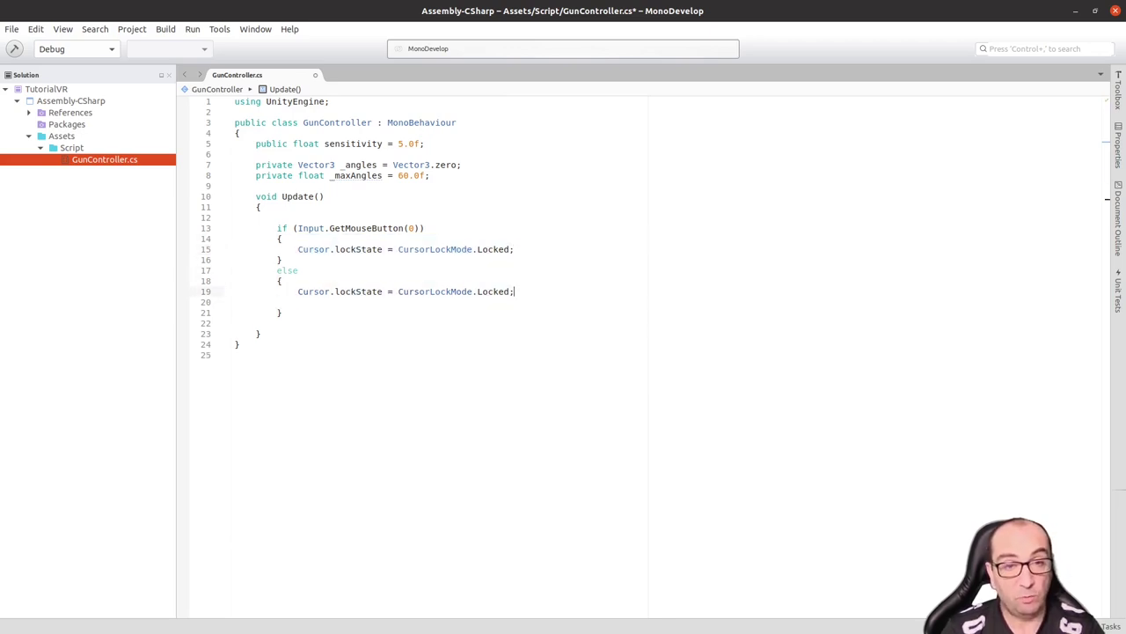
{"action": "key", "text": "BackSpace"}
{"action": "double_click", "coordinate": [493, 291]}
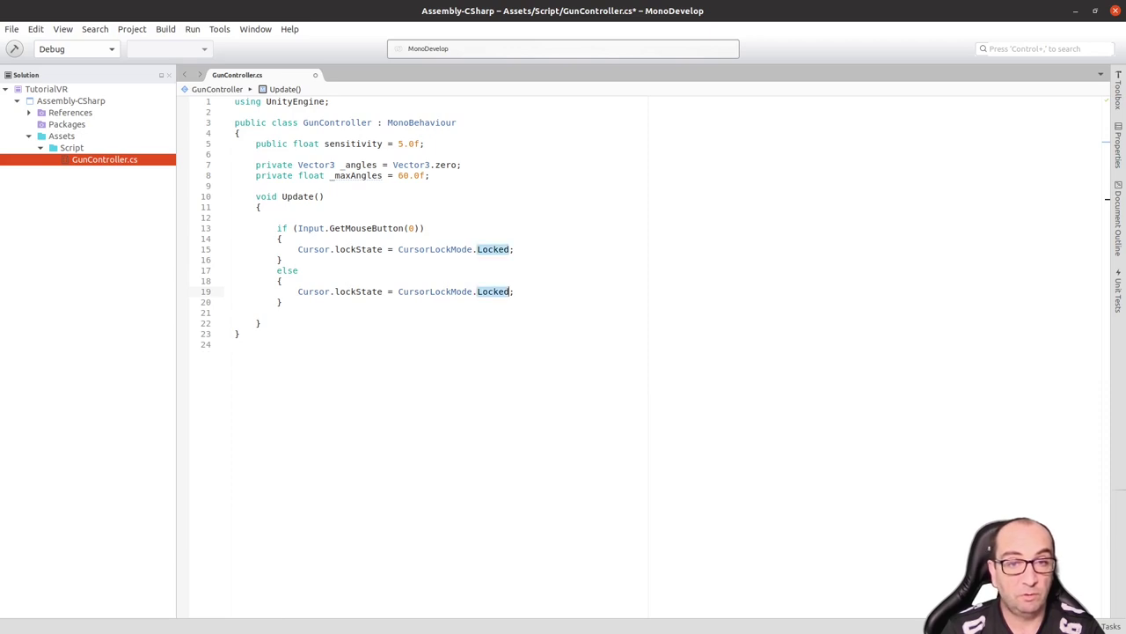
{"action": "type", "text": "N"}
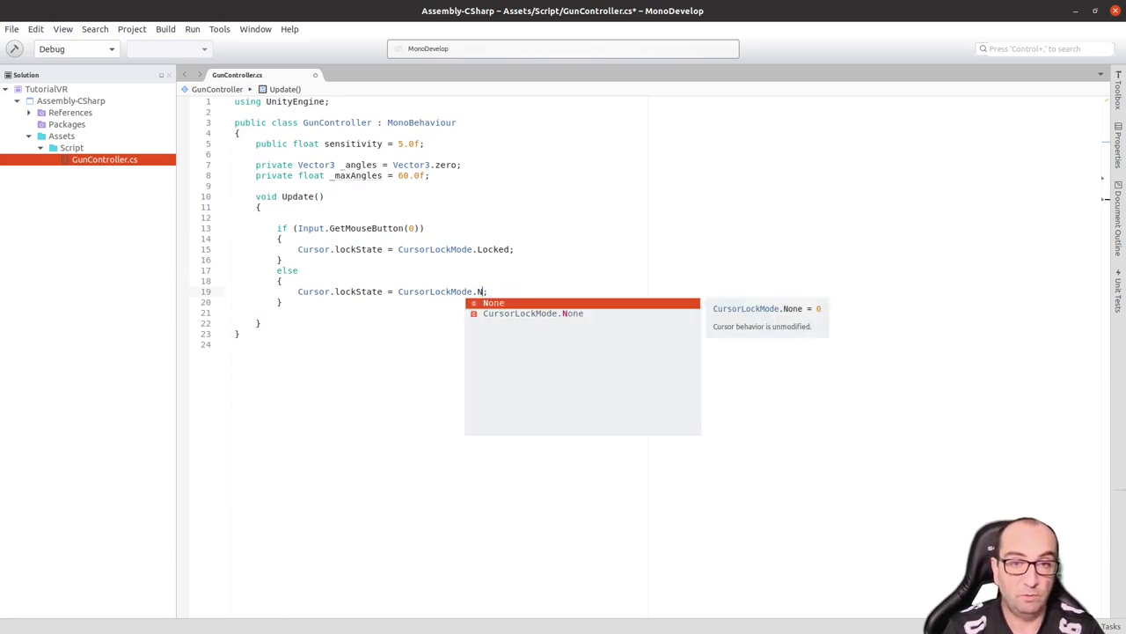
{"action": "key", "text": "Return"}
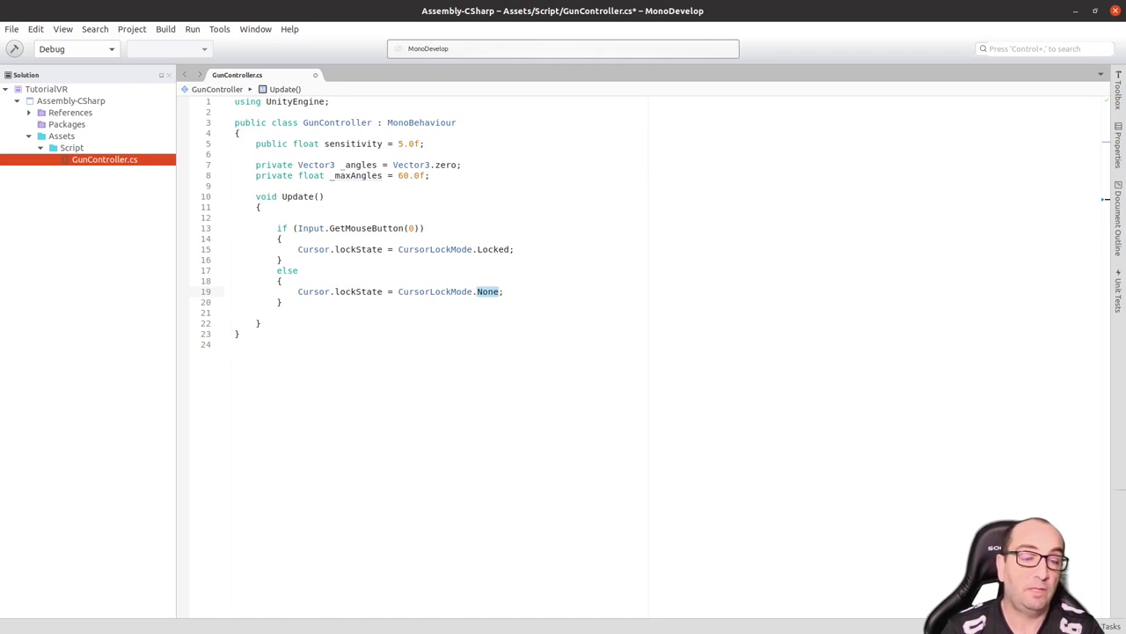
- Under the lock statement, add 'float rotateHorizontal = Input.GetAxis("Mouse X")'
{"action": "key", "text": "Up"}
{"action": "key", "text": "Up"}
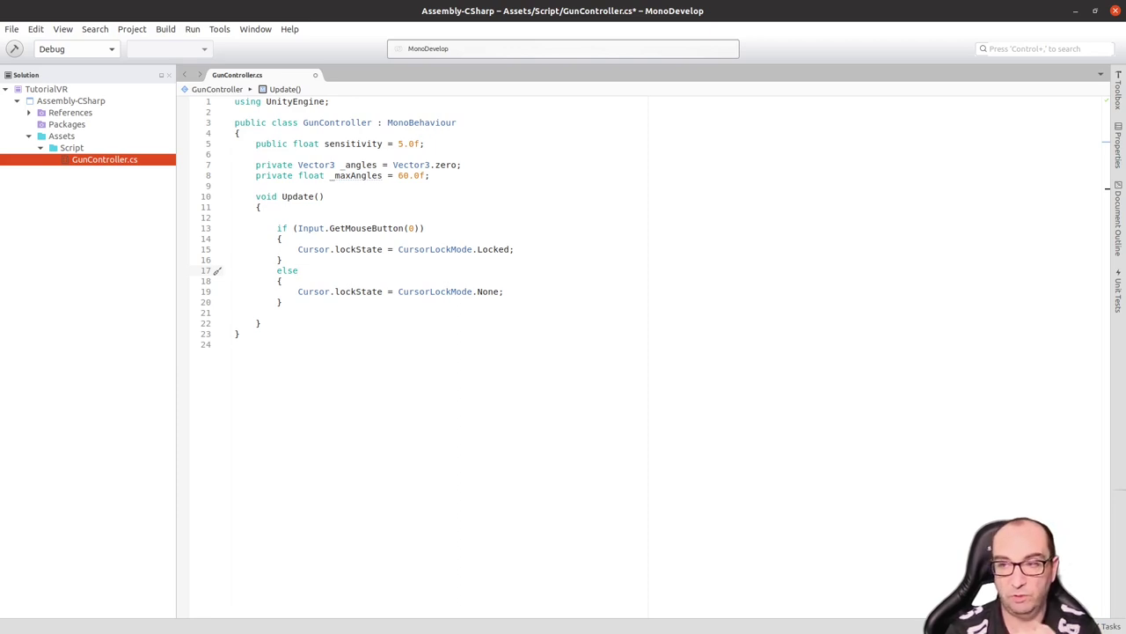
{"action": "left_click", "coordinate": [283, 259]}
{"action": "double_click", "coordinate": [495, 249]}
{"action": "key", "text": "End"}
{"action": "key", "text": "Return"}
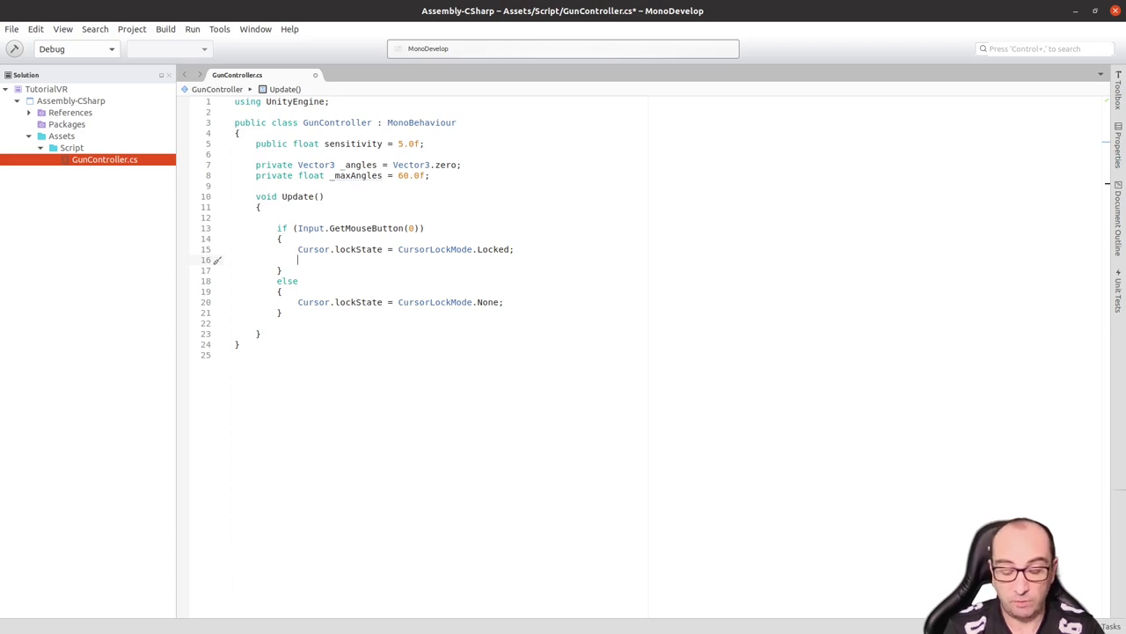
{"action": "type", "text": "float"}
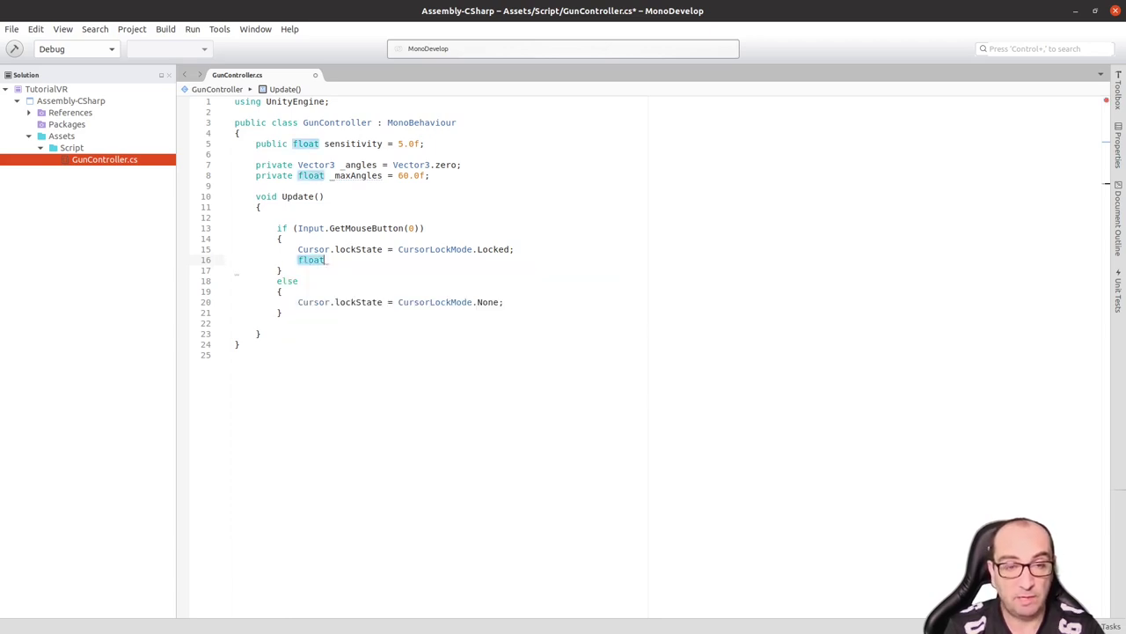
{"action": "type", "text": " rotat"}
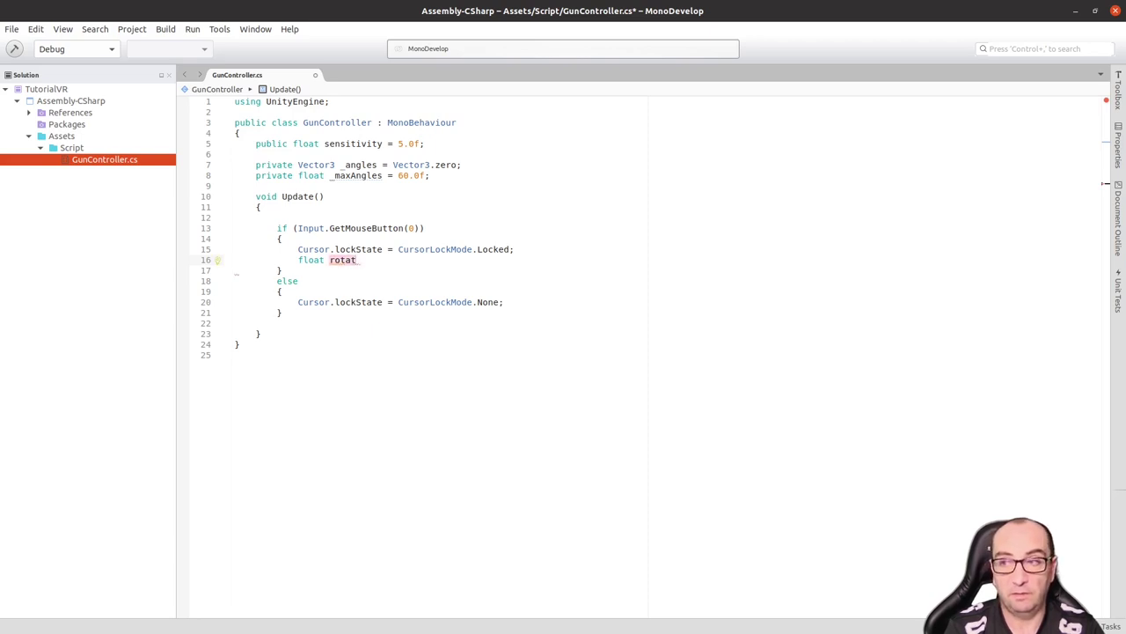
{"action": "type", "text": "eHorizontal"}
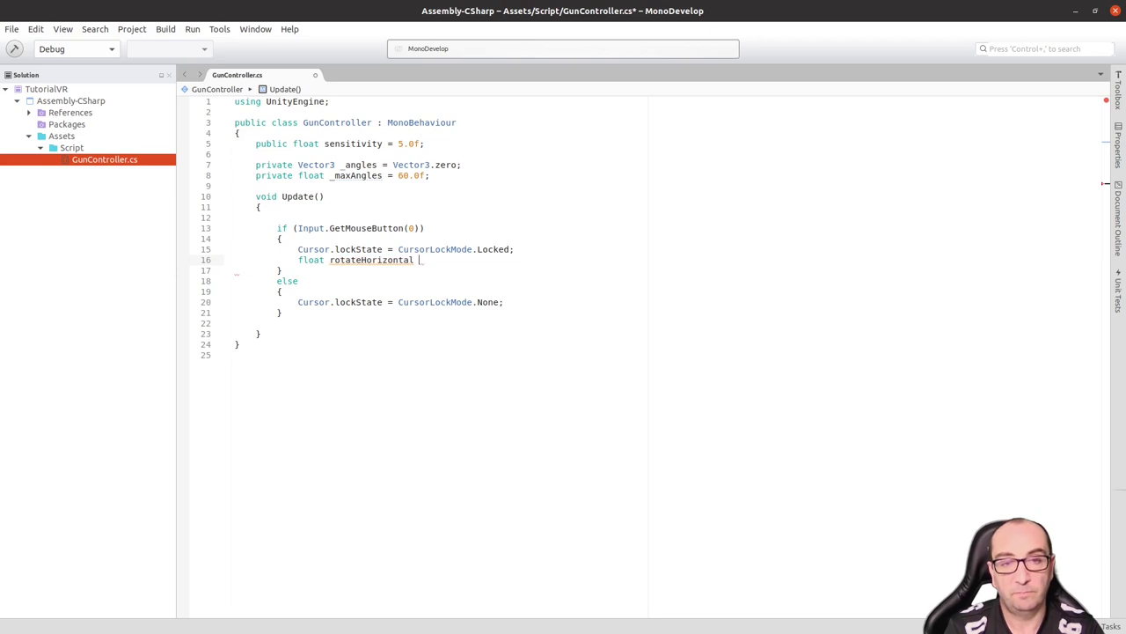
{"action": "type", "text": " = "}
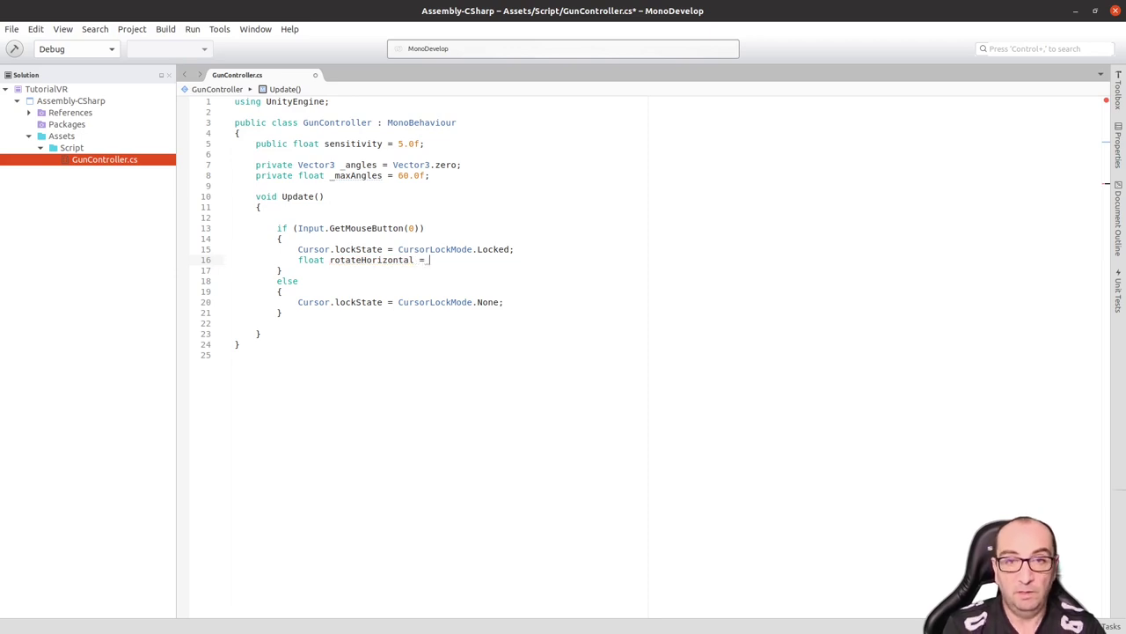
{"action": "type", "text": "In"}
{"action": "key", "text": "Return"}
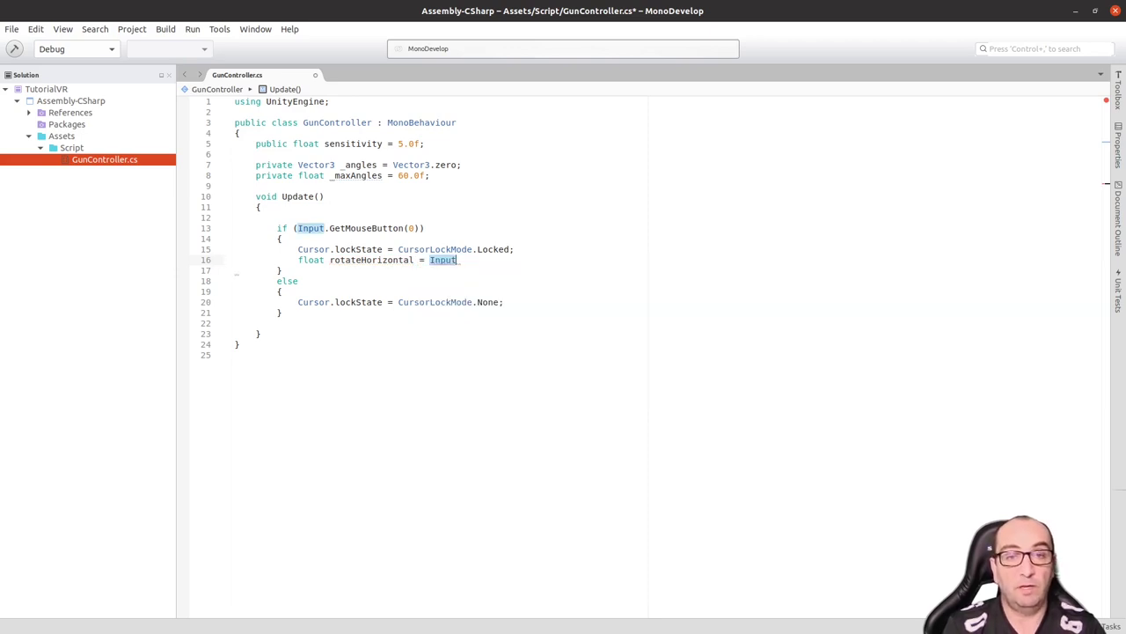
{"action": "type", "text": "."}
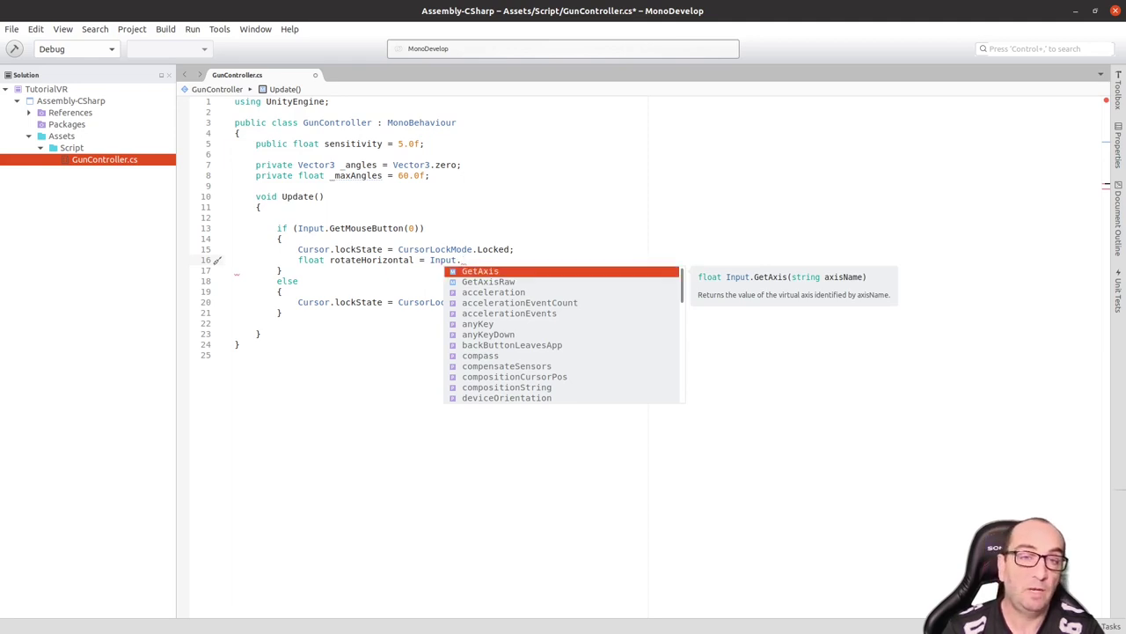
{"action": "key", "text": "Return"}
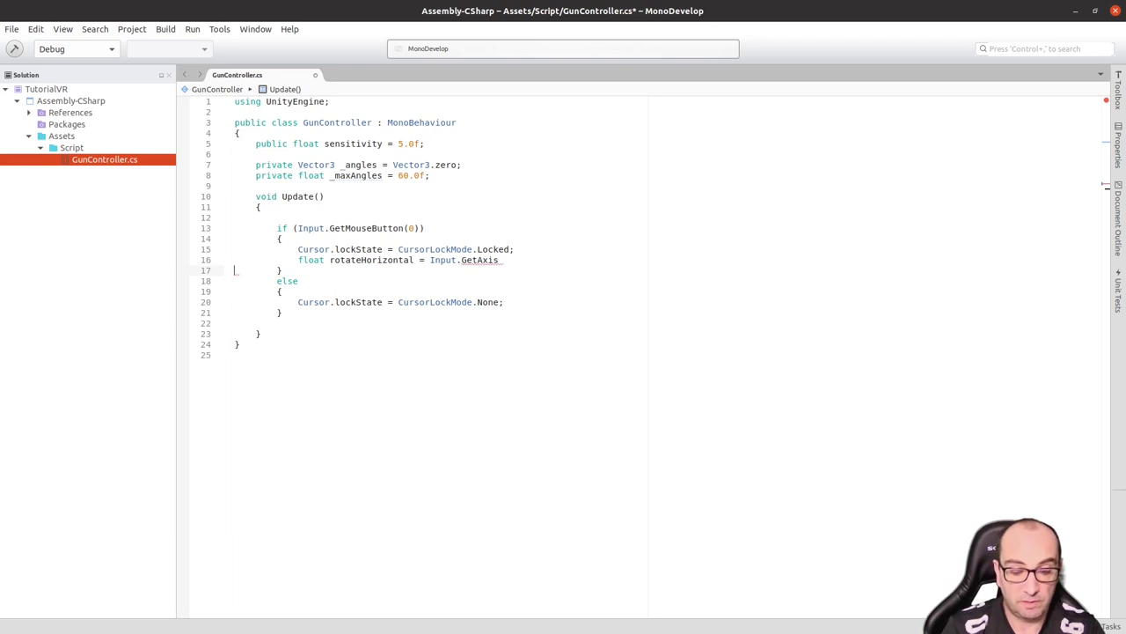
{"action": "left_click", "coordinate": [507, 260]}
{"action": "type", "text": "("}
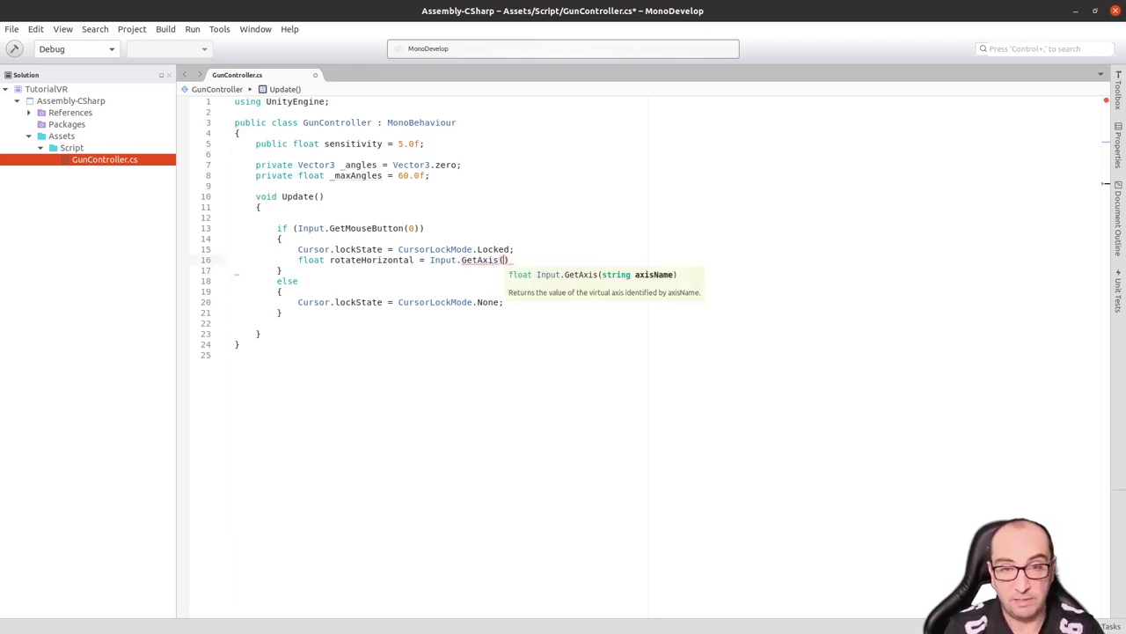
{"action": "type", "text": ";"}
{"action": "type", "text": "\""}
{"action": "type", "text": "Mouse X\""}
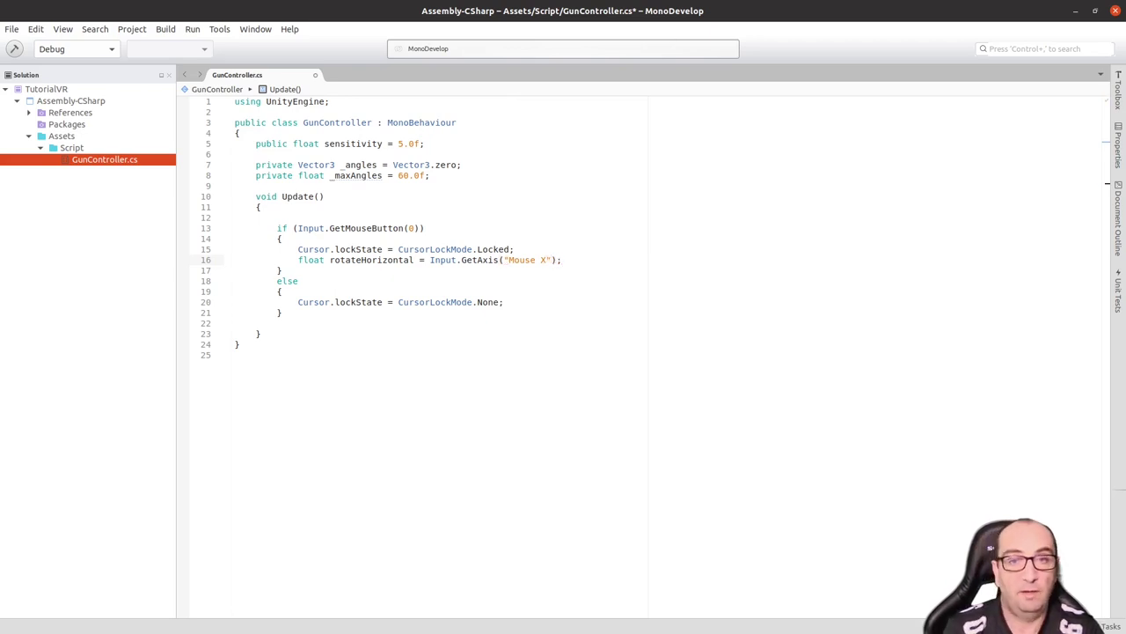
- Duplicate that line as rotateVertical reading the "Mouse Y" axis
{"action": "key", "text": "shift+Up"}
{"action": "key", "text": "ctrl+c"}
{"action": "key", "text": "Down"}
{"action": "key", "text": "ctrl+v"}
{"action": "key", "text": "Left"}
{"action": "key", "text": "Left"}
{"action": "key", "text": "Left"}
{"action": "key", "text": "shift+Right"}
{"action": "type", "text": "Y"}
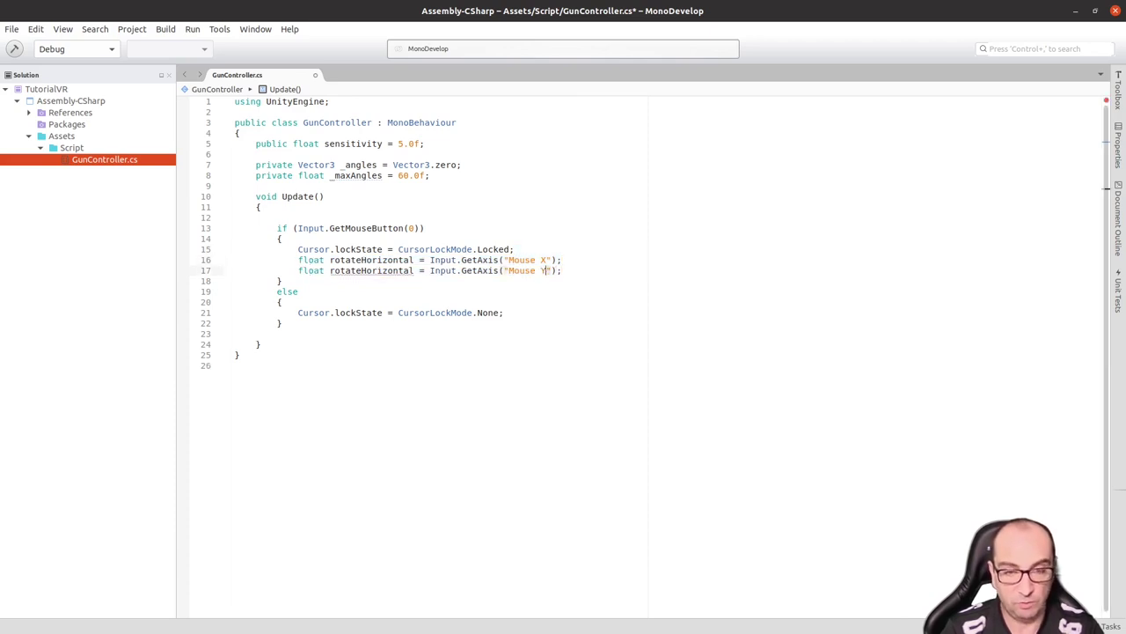
{"action": "key", "text": "ctrl+Left"}
{"action": "key", "text": "ctrl+Left"}
{"action": "key", "text": "ctrl+Left"}
{"action": "key", "text": "ctrl+Left"}
{"action": "key", "text": "ctrl+Left"}
{"action": "key", "text": "ctrl+Left"}
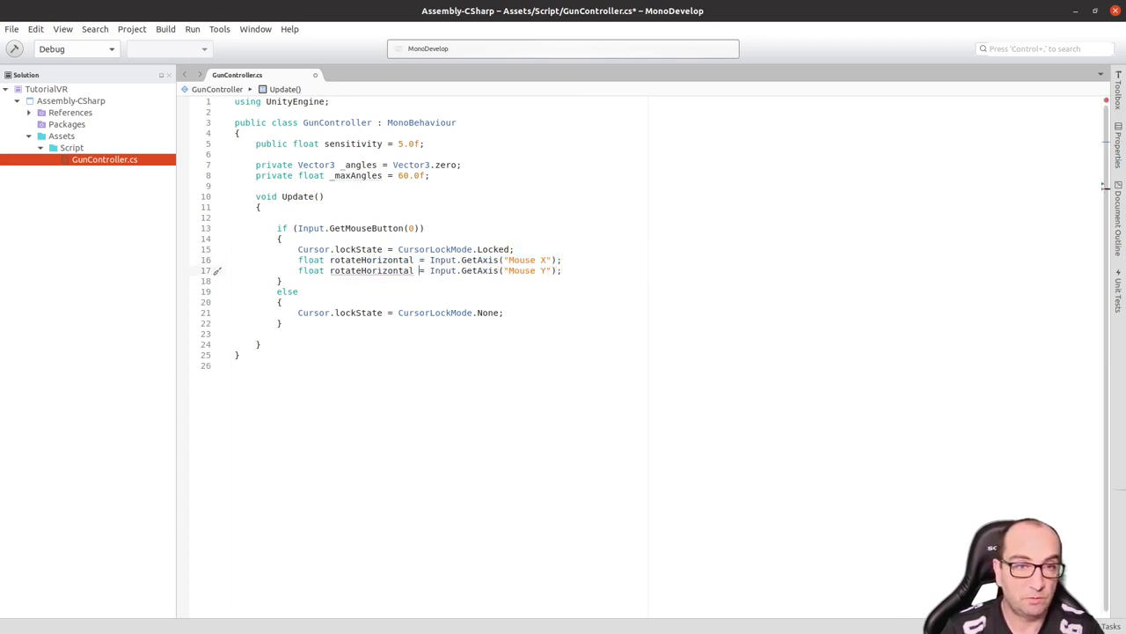
{"action": "key", "text": "ctrl+Left"}
{"action": "key", "text": "ctrl+shift+Right"}
{"action": "type", "text": "Vertical"}
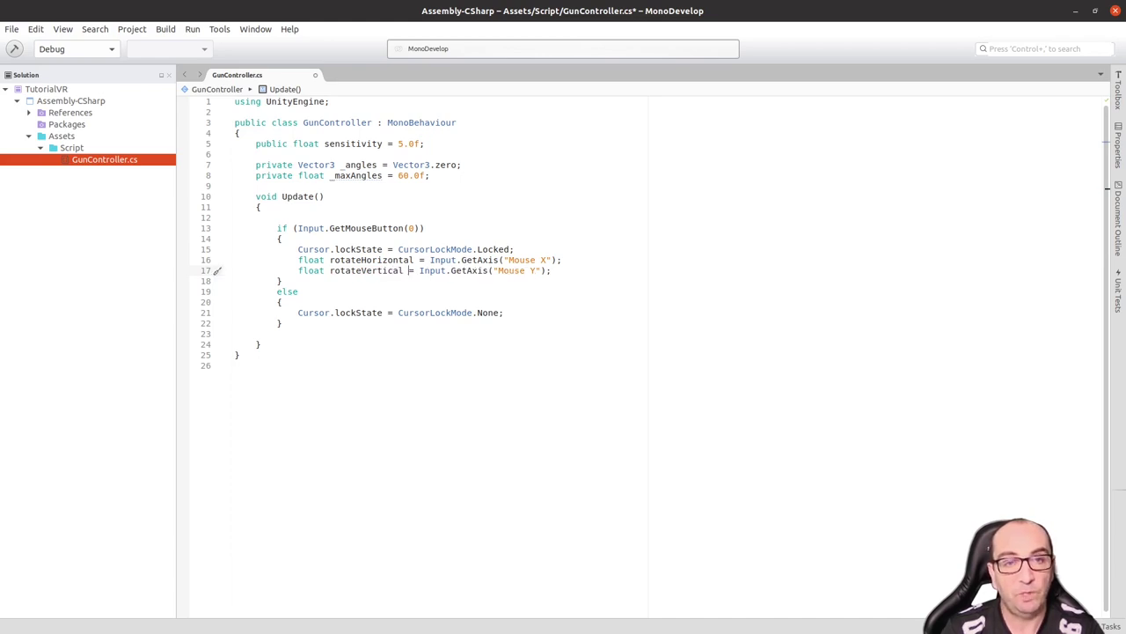
{"action": "left_click", "coordinate": [414, 259]}
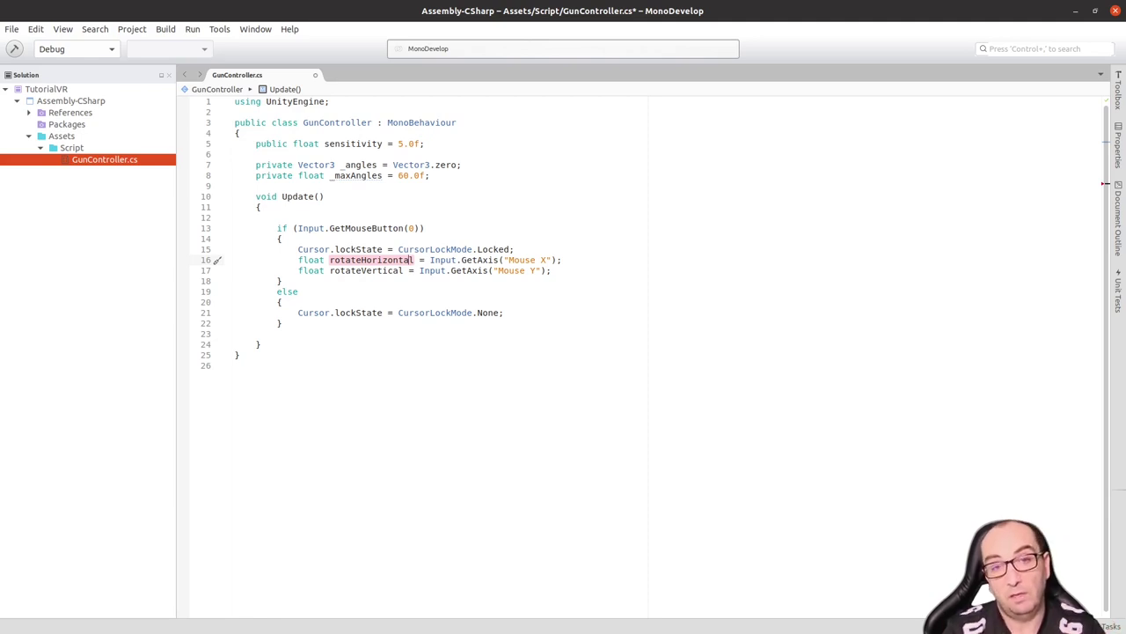
- Below the axis readings, add '_angles.y += rotateHorizontal * sensitivity;'
{"action": "left_click", "coordinate": [408, 270]}
{"action": "key", "text": "End"}
{"action": "key", "text": "Return"}
{"action": "key", "text": "Return"}
{"action": "type", "text": "_"}
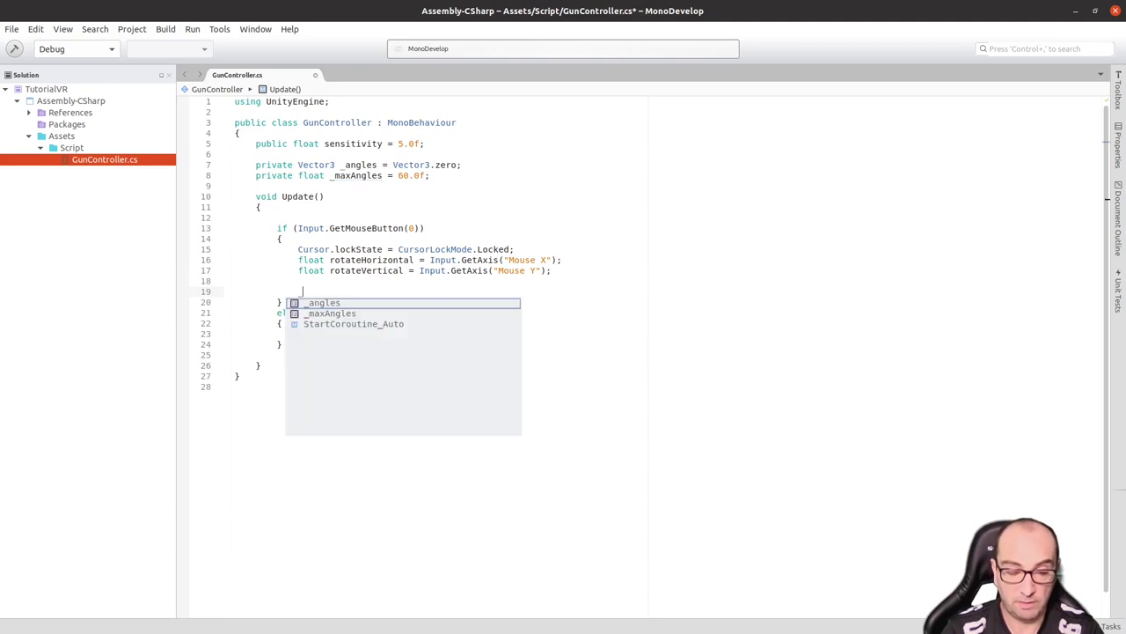
{"action": "type", "text": "an"}
{"action": "key", "text": "Return"}
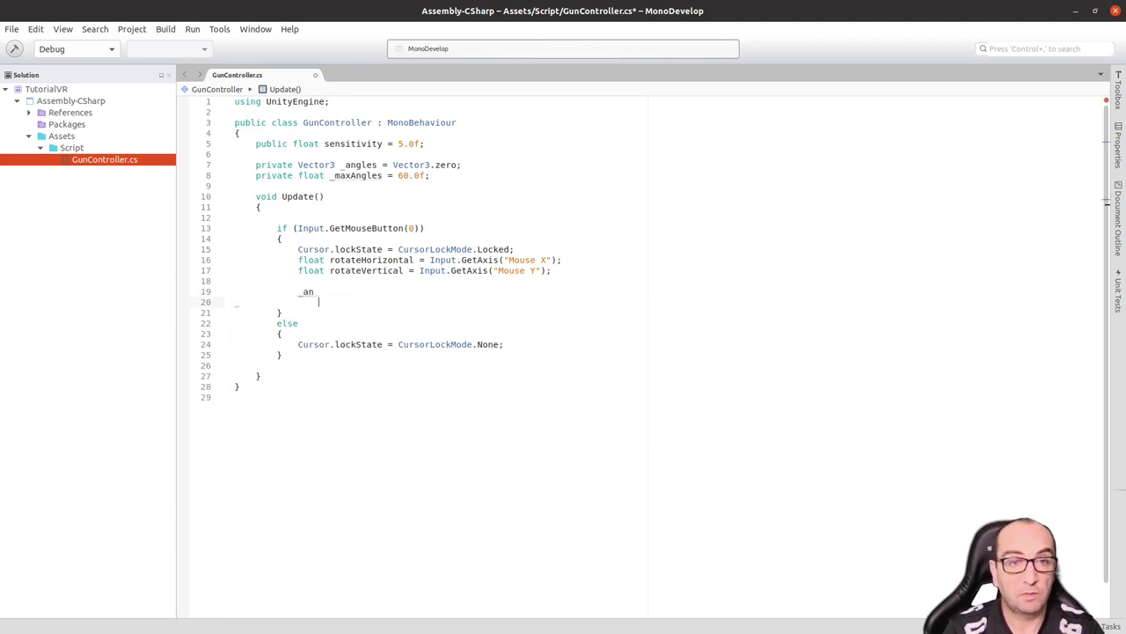
{"action": "key", "text": "BackSpace"}
{"action": "type", "text": "g"}
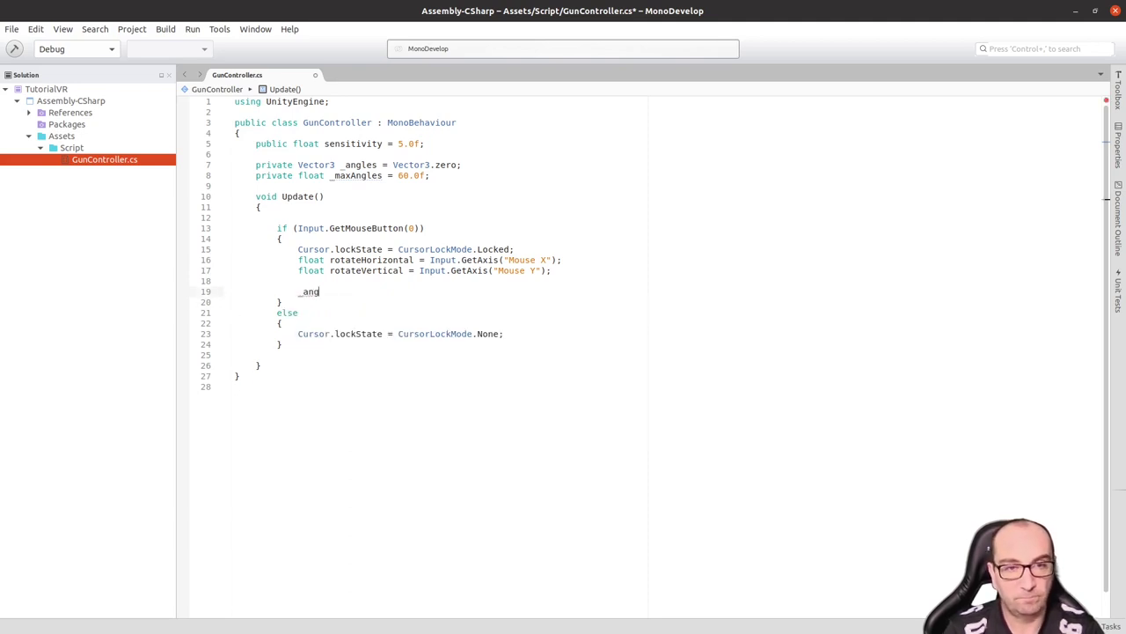
{"action": "key", "text": "Return"}
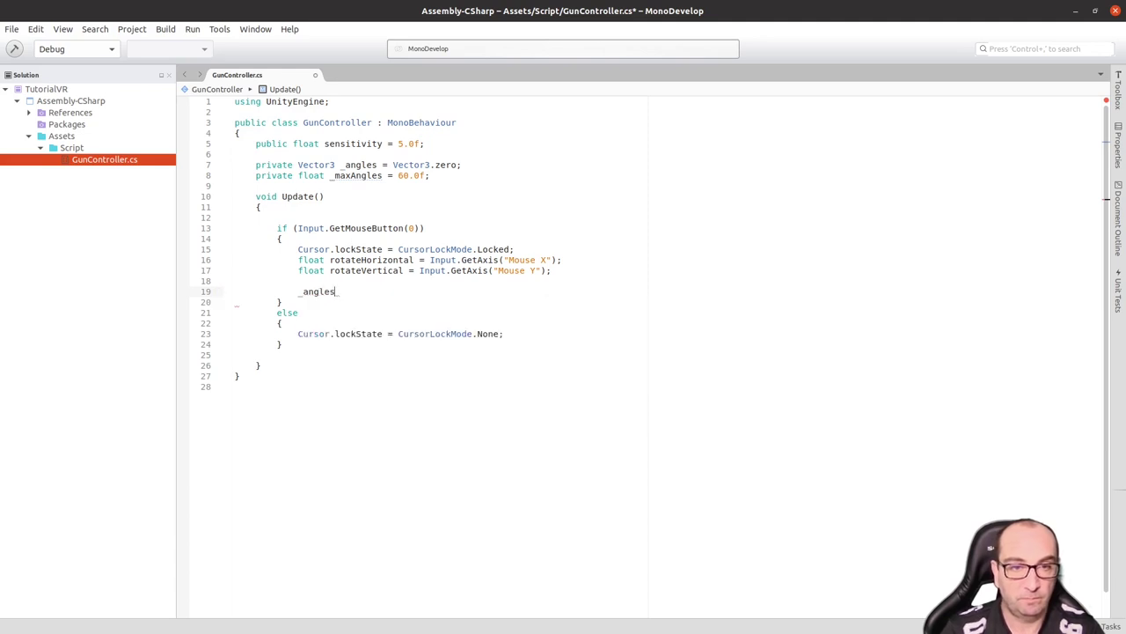
{"action": "type", "text": ".y"}
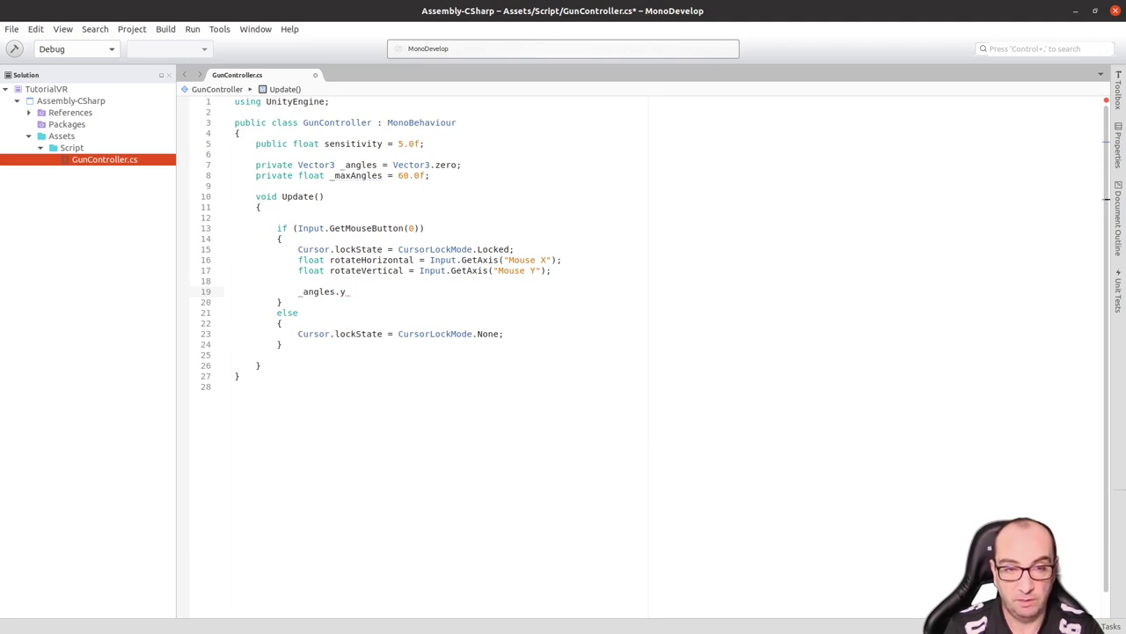
{"action": "type", "text": " ="}
{"action": "key", "text": "BackSpace"}
{"action": "type", "text": "+= "}
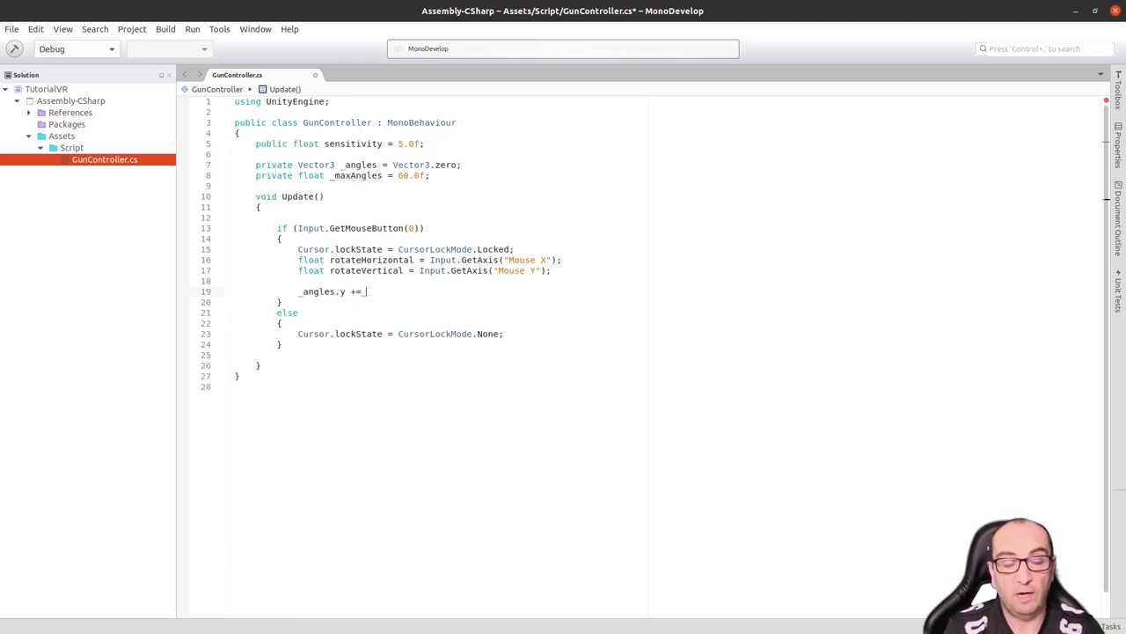
{"action": "type", "text": "ro"}
{"action": "key", "text": "Return"}
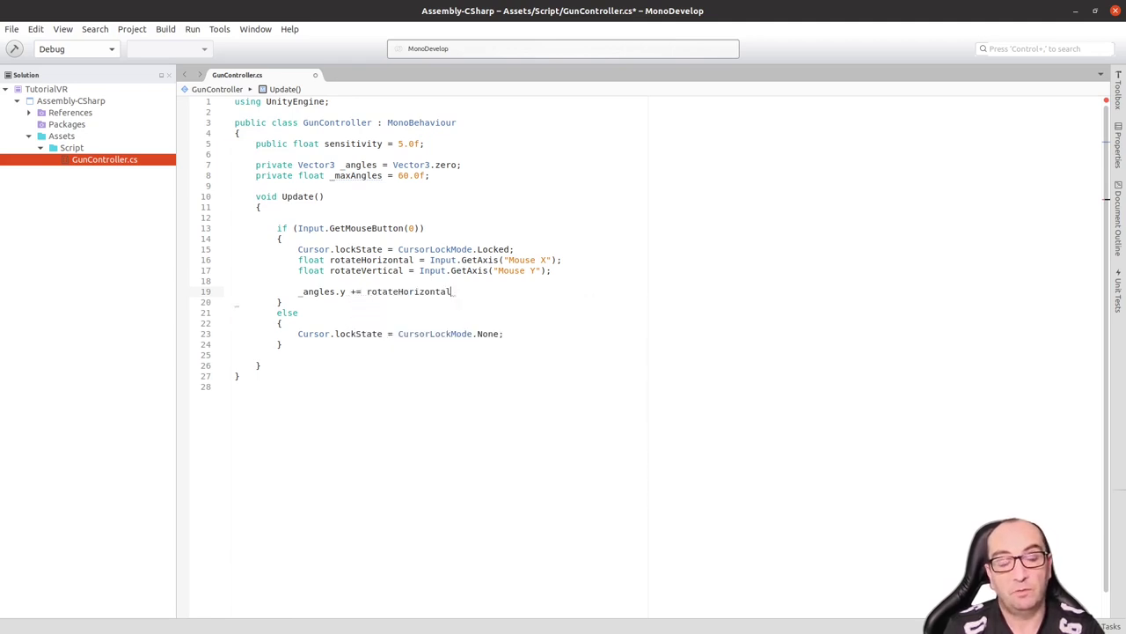
{"action": "type", "text": "*"}
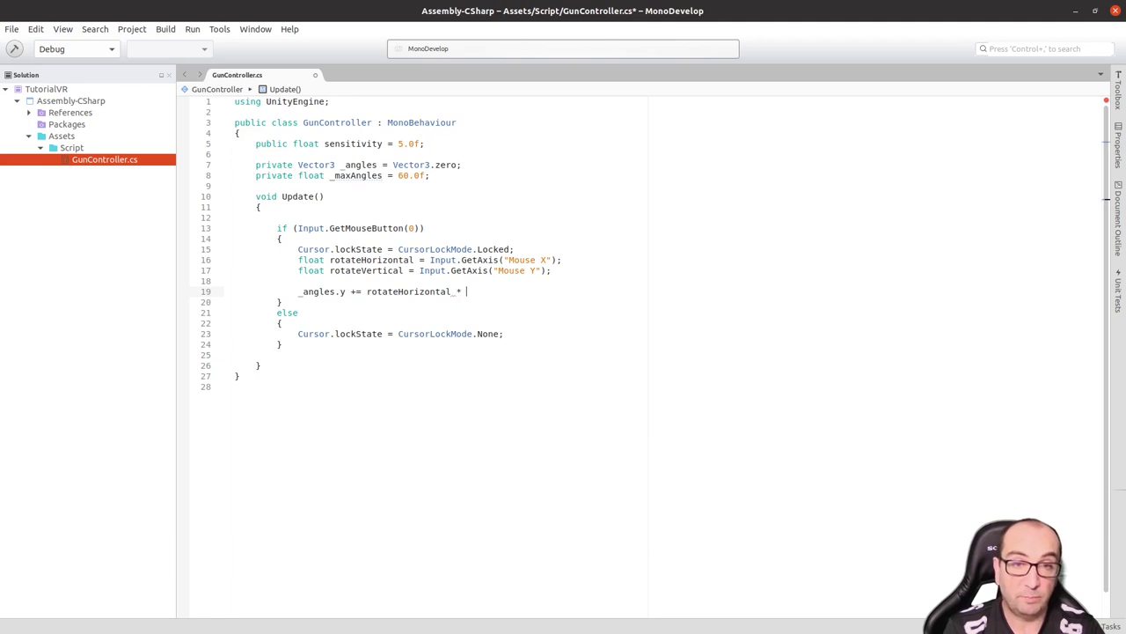
{"action": "type", "text": " _sen;"}
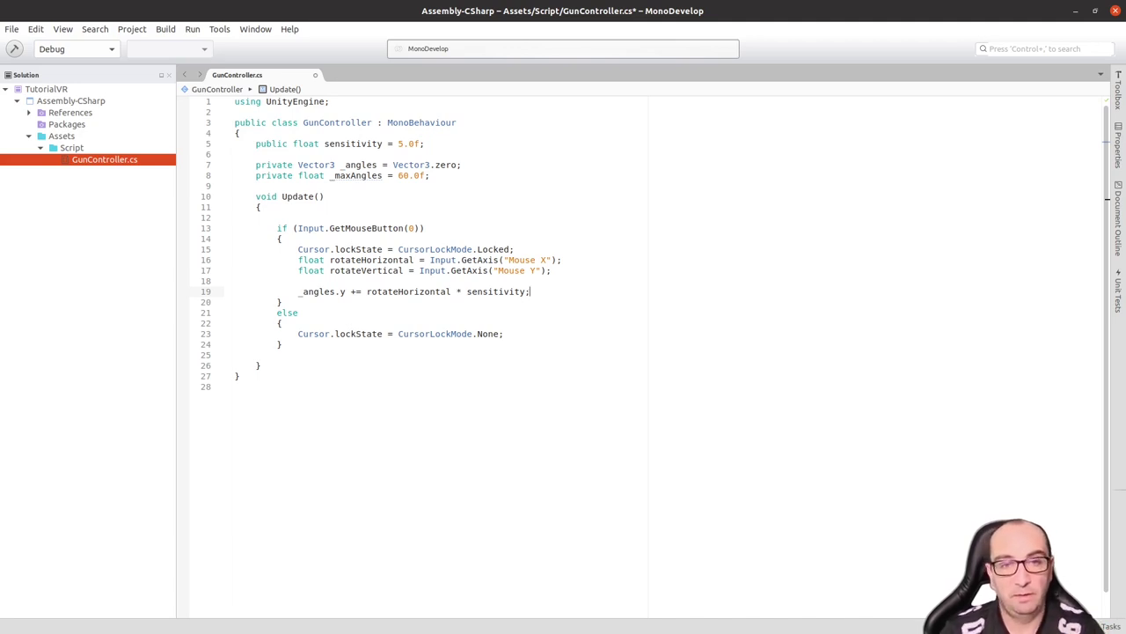
- On a new line, start the assignment '_angles.y = Mathf.Clamp('
{"action": "key", "text": "Return"}
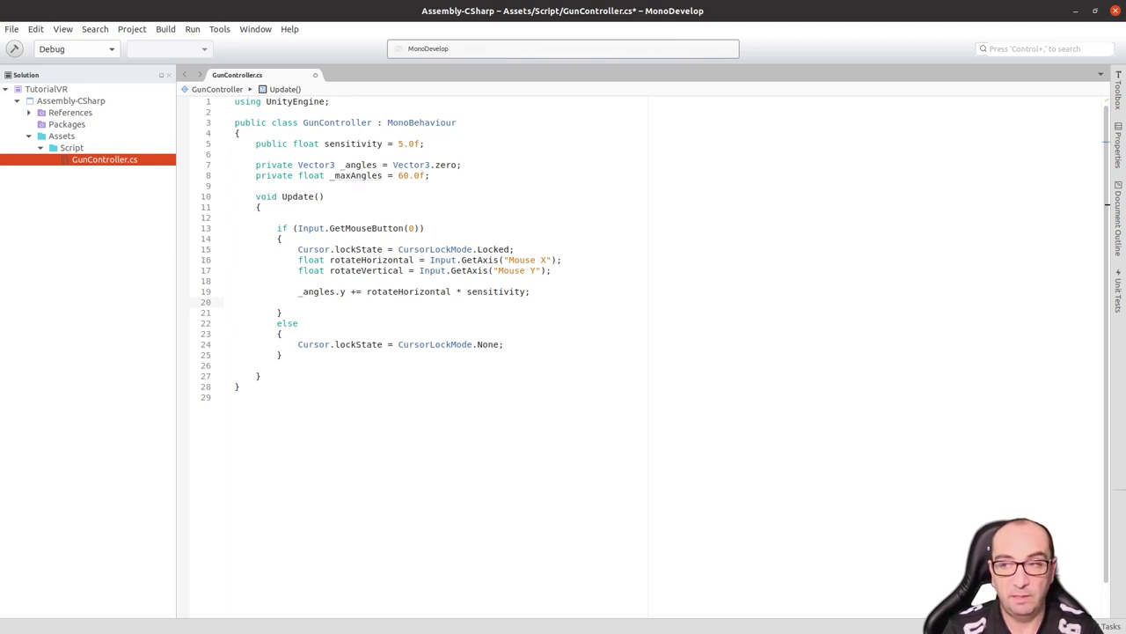
{"action": "type", "text": "_angles.y"}
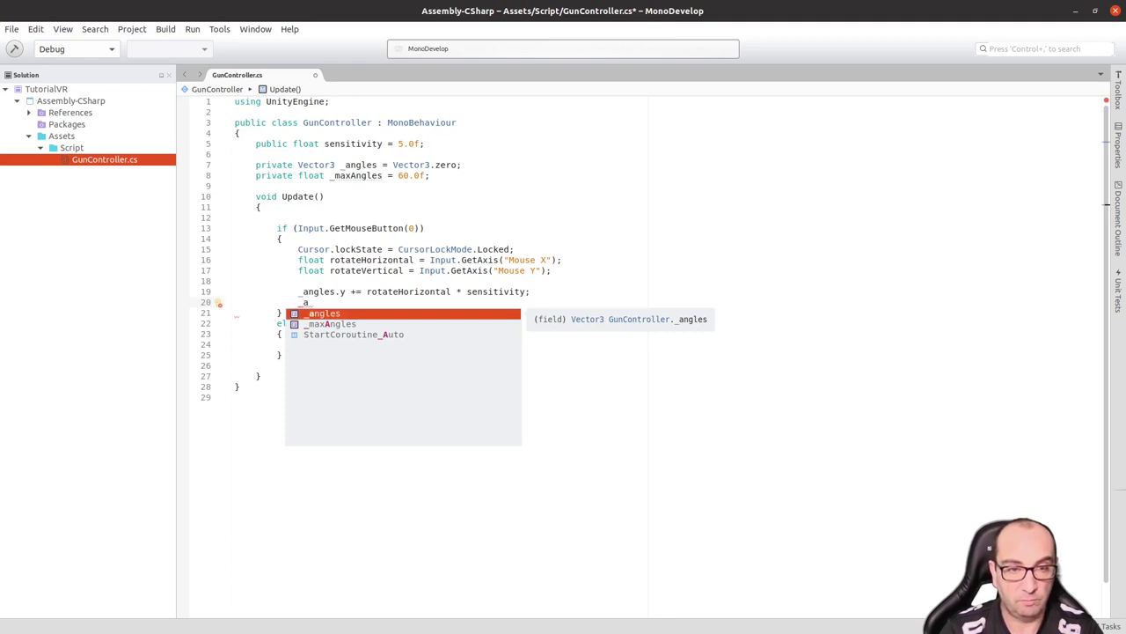
{"action": "key", "text": "Return"}
{"action": "type", "text": ".y"}
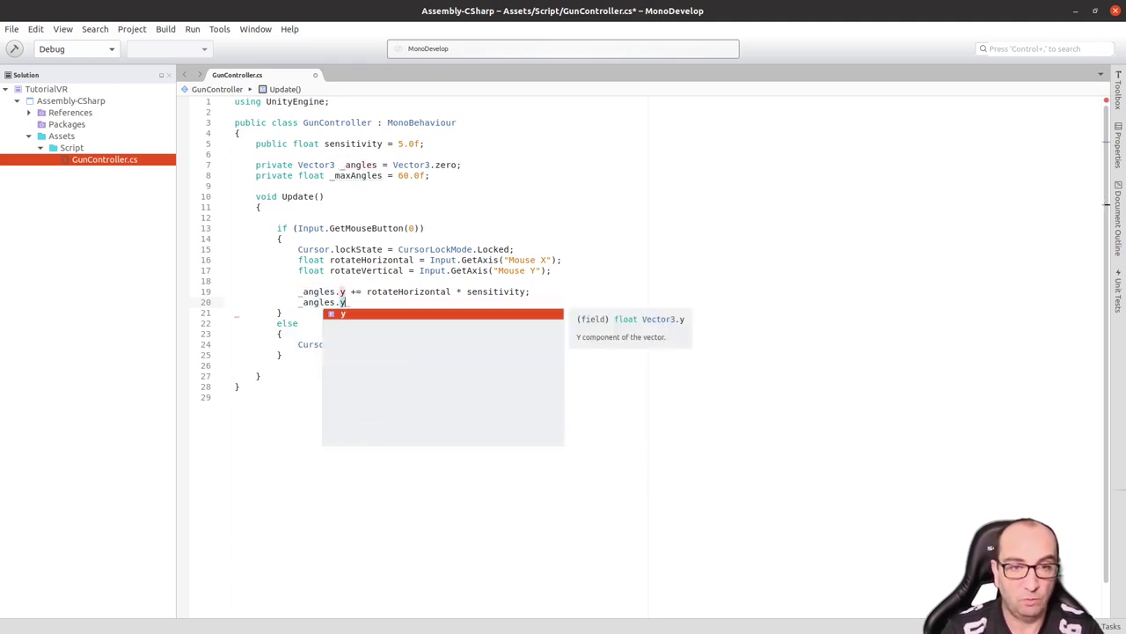
{"action": "key", "text": "Escape"}
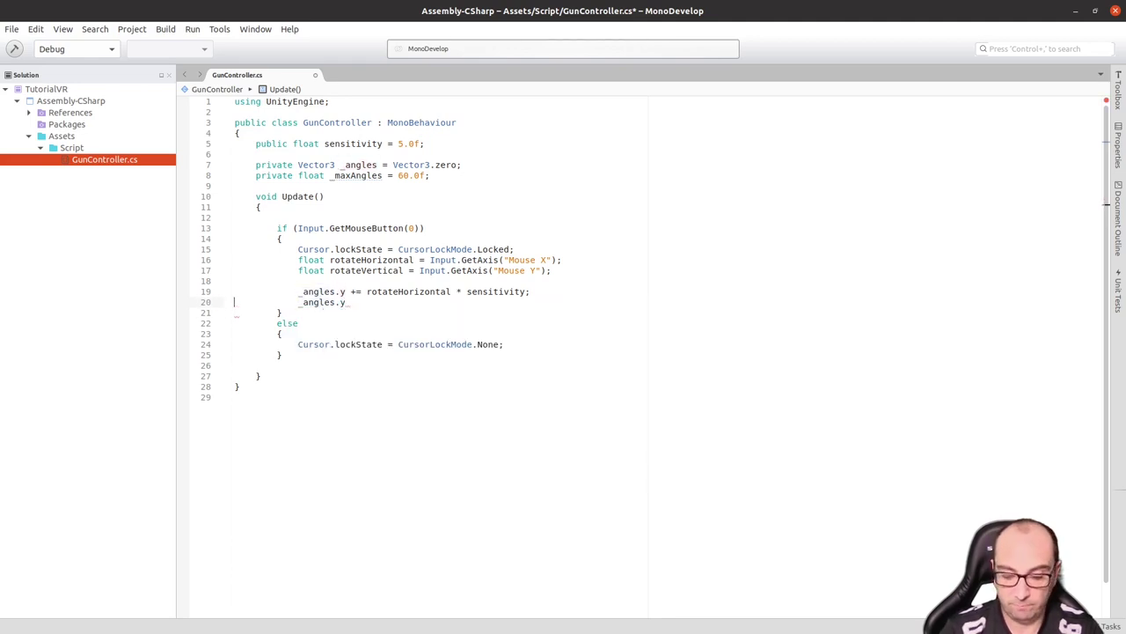
{"action": "type", "text": " = "}
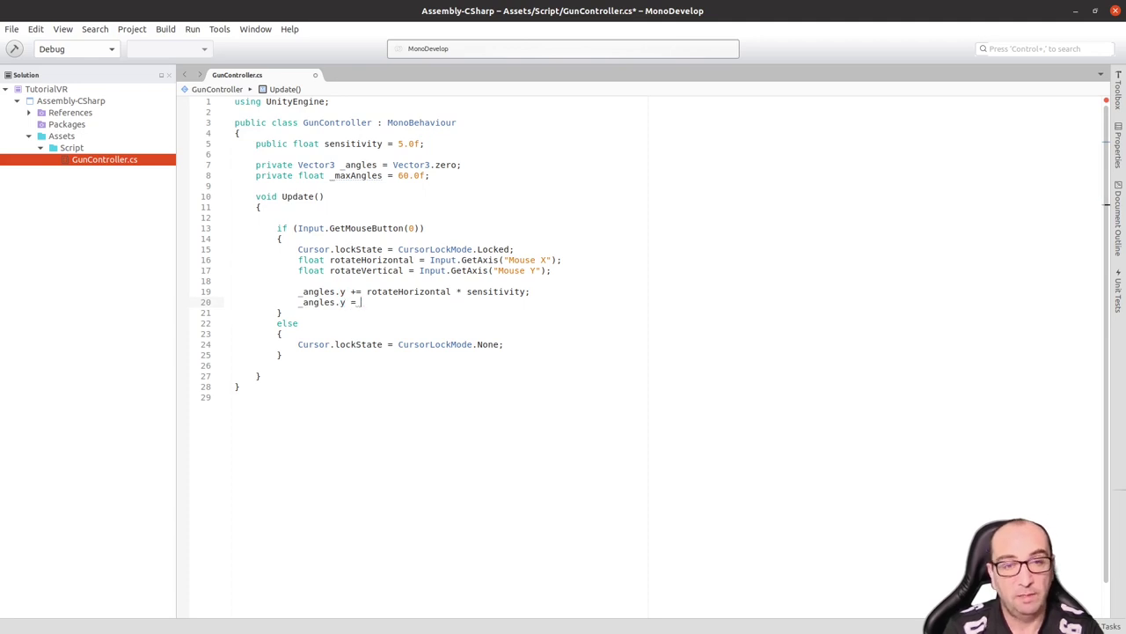
{"action": "type", "text": "Ma"}
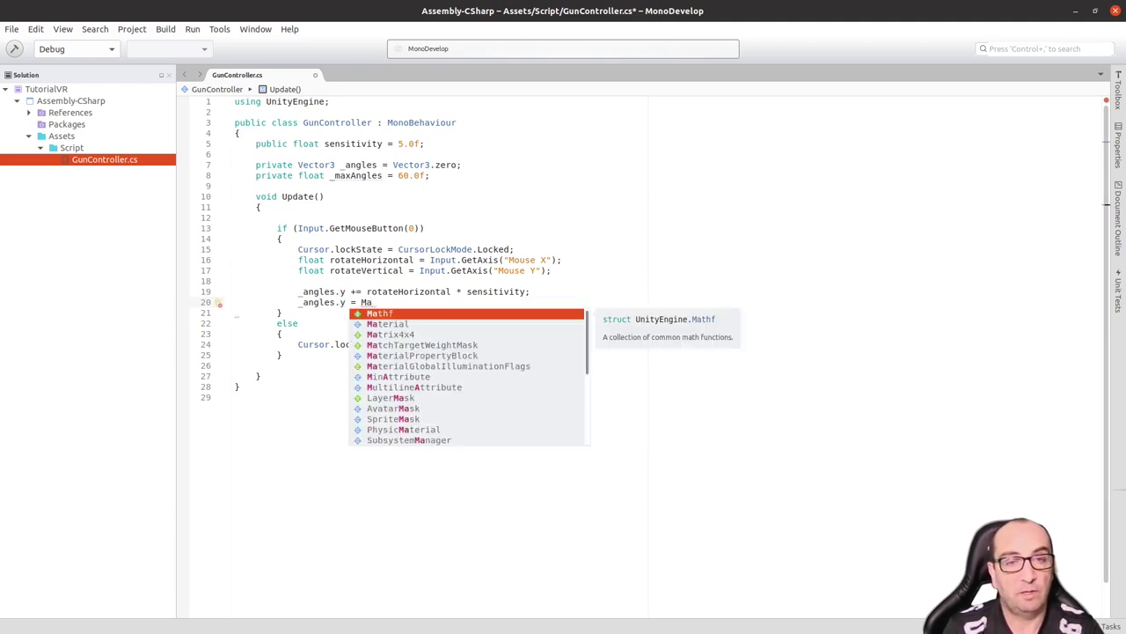
{"action": "key", "text": "Return"}
{"action": "type", "text": "."}
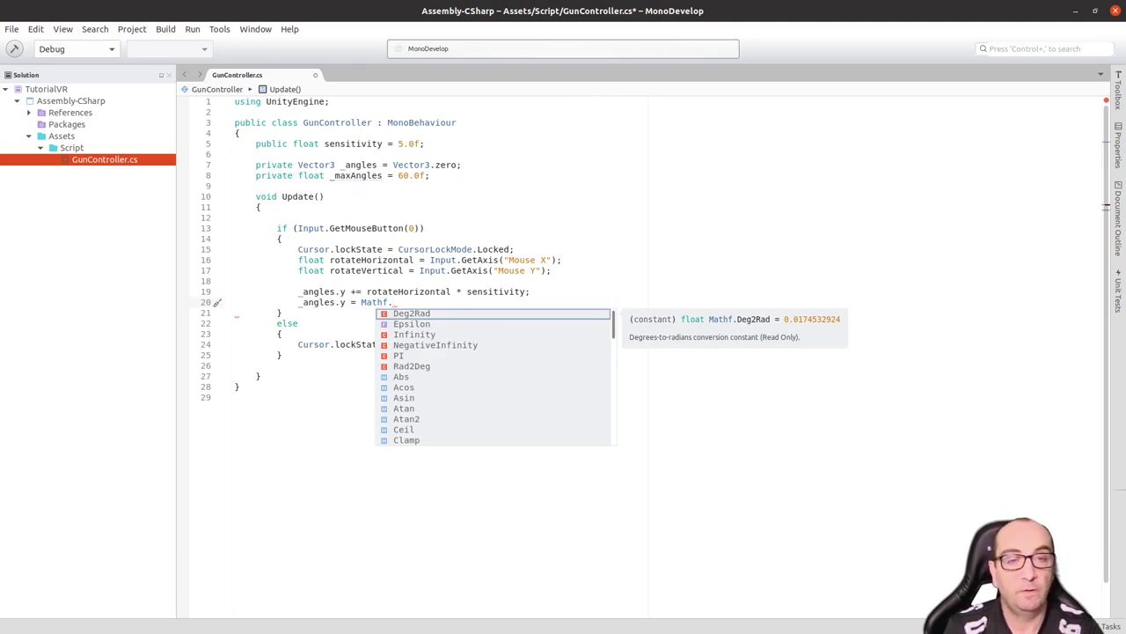
{"action": "type", "text": "Cl"}
{"action": "key", "text": "Return"}
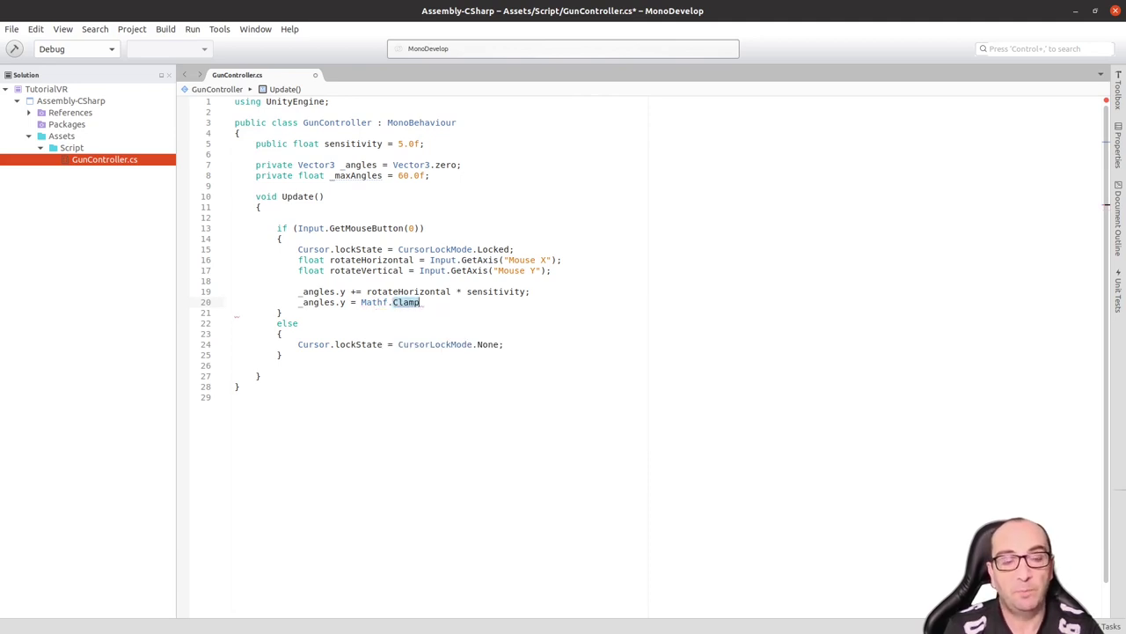
{"action": "type", "text": "("}
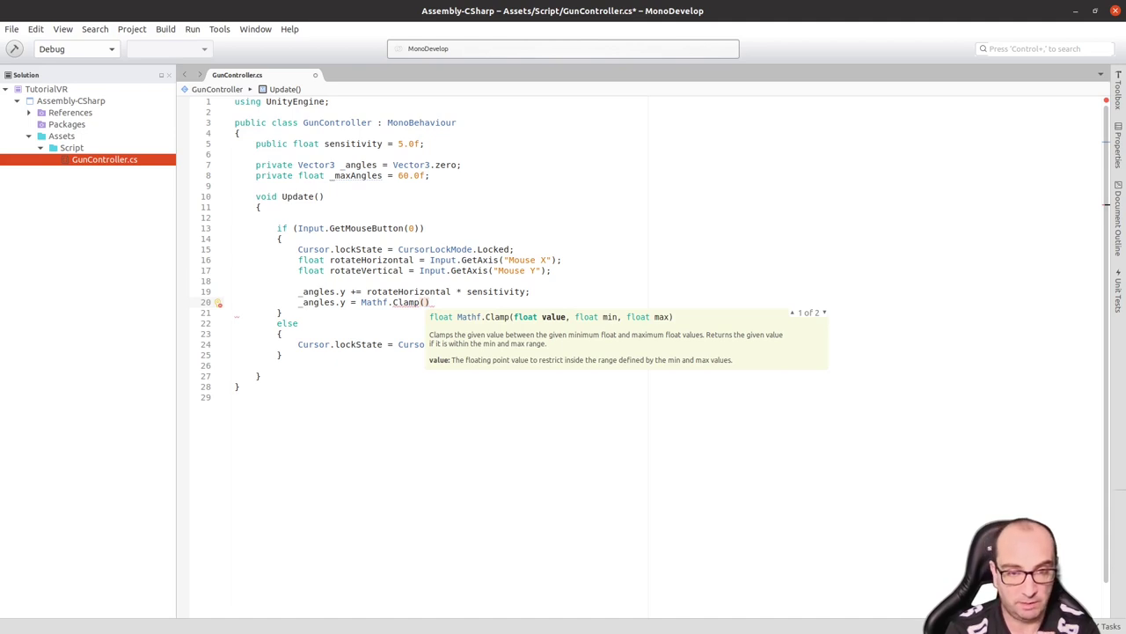
- Pass _angles.y, -_maxAngles and _maxAngles as the Clamp arguments
{"action": "type", "text": "_"}
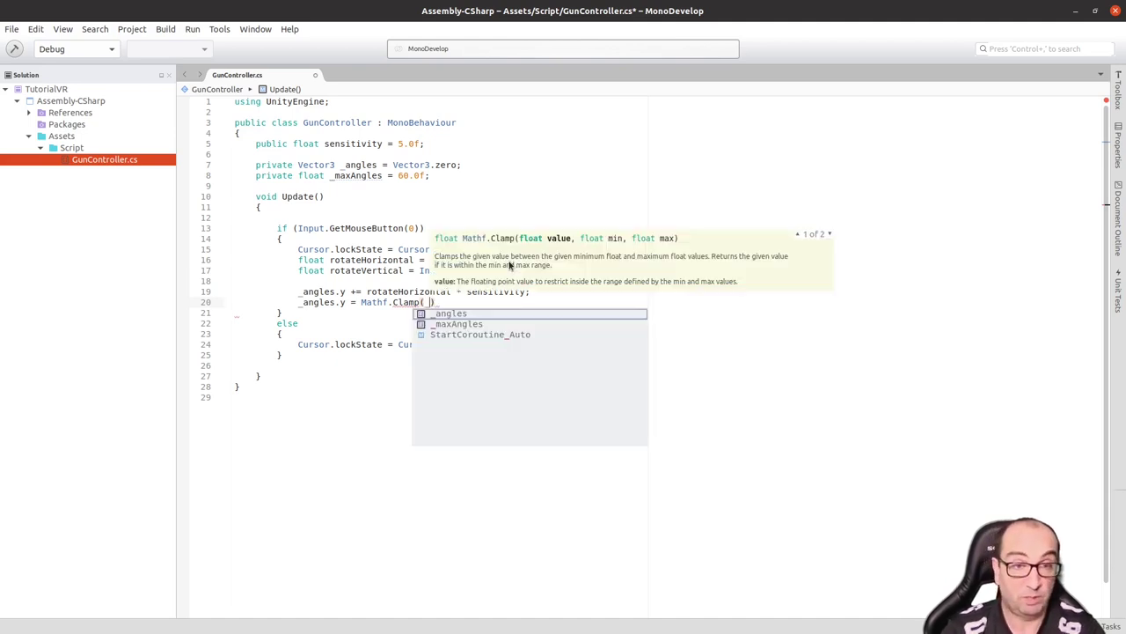
{"action": "type", "text": "an"}
{"action": "key", "text": "Tab"}
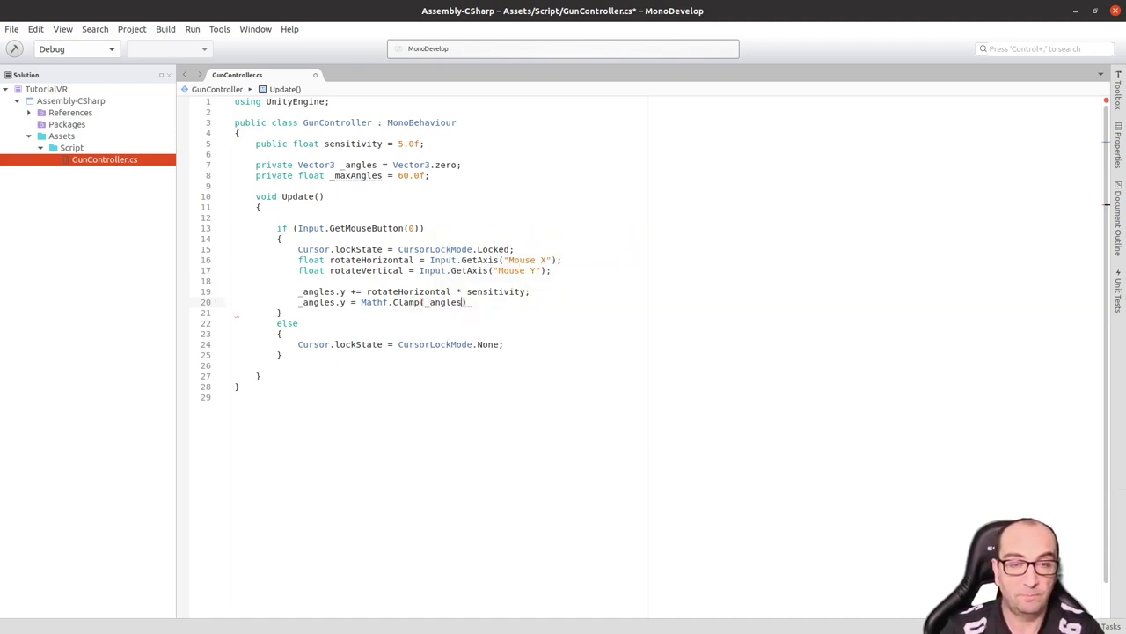
{"action": "type", "text": ".y, - _ma"}
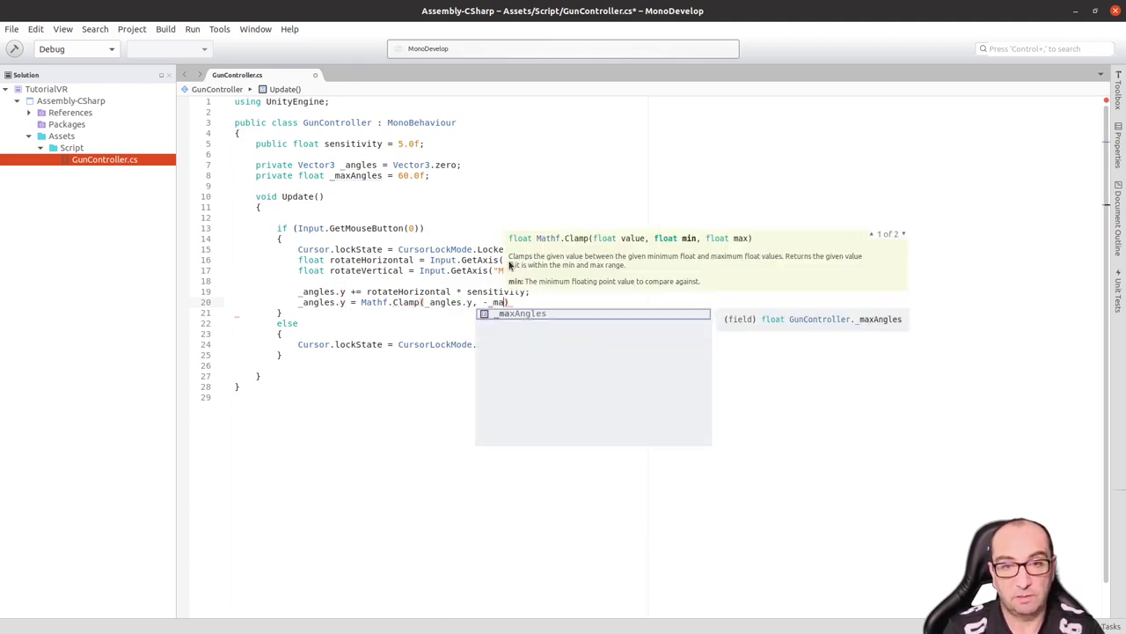
{"action": "key", "text": "Tab"}
{"action": "type", "text": ", "}
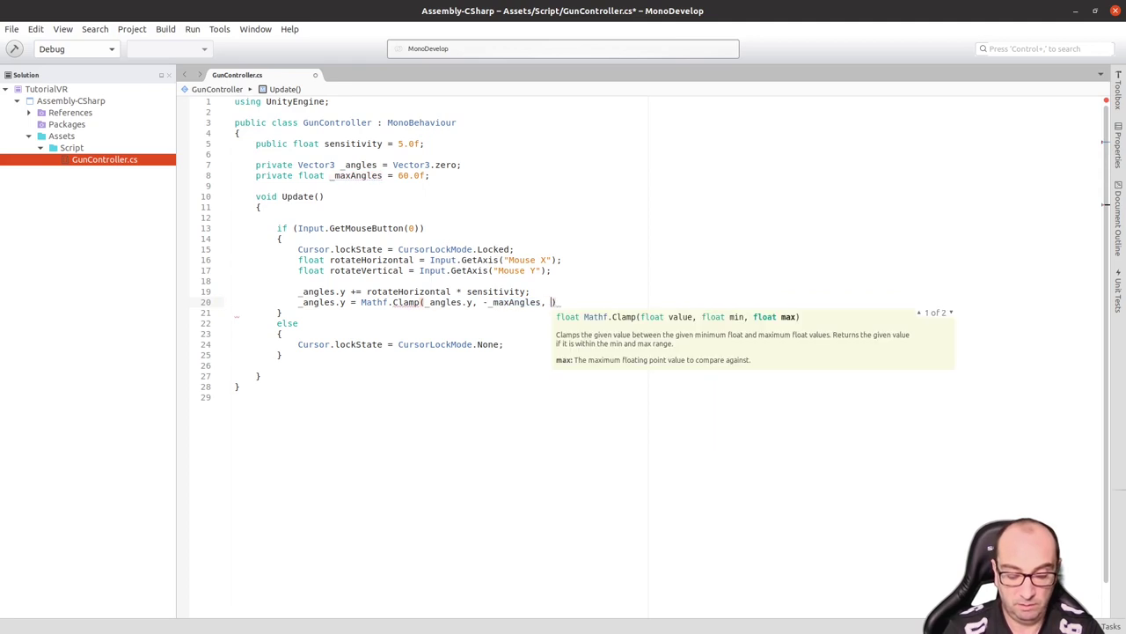
{"action": "type", "text": "_ma"}
{"action": "key", "text": "Tab"}
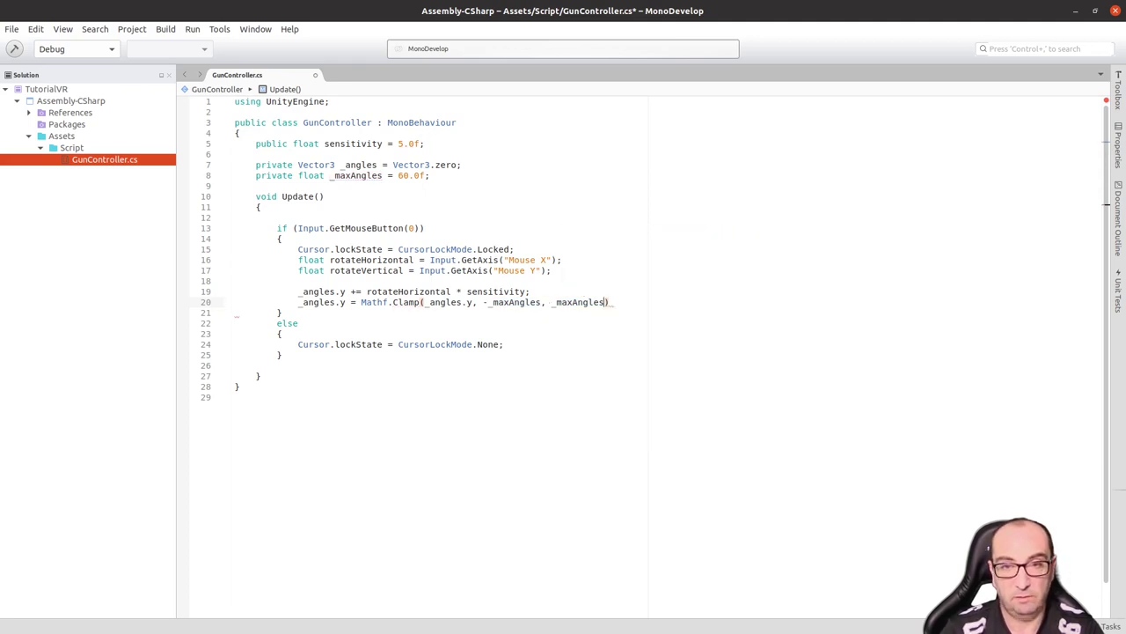
{"action": "type", "text": ";"}
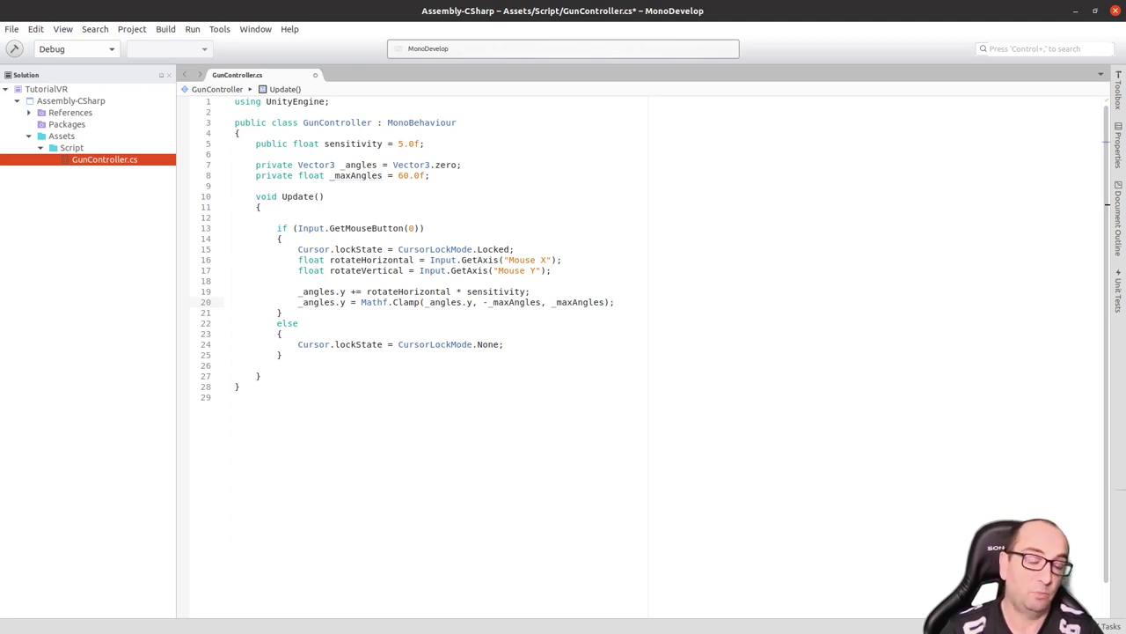
- Duplicate the two angle lines below the originals, with a blank line between the pairs
{"action": "left_click_drag", "start_coordinate": [217, 302], "coordinate": [218, 281]}
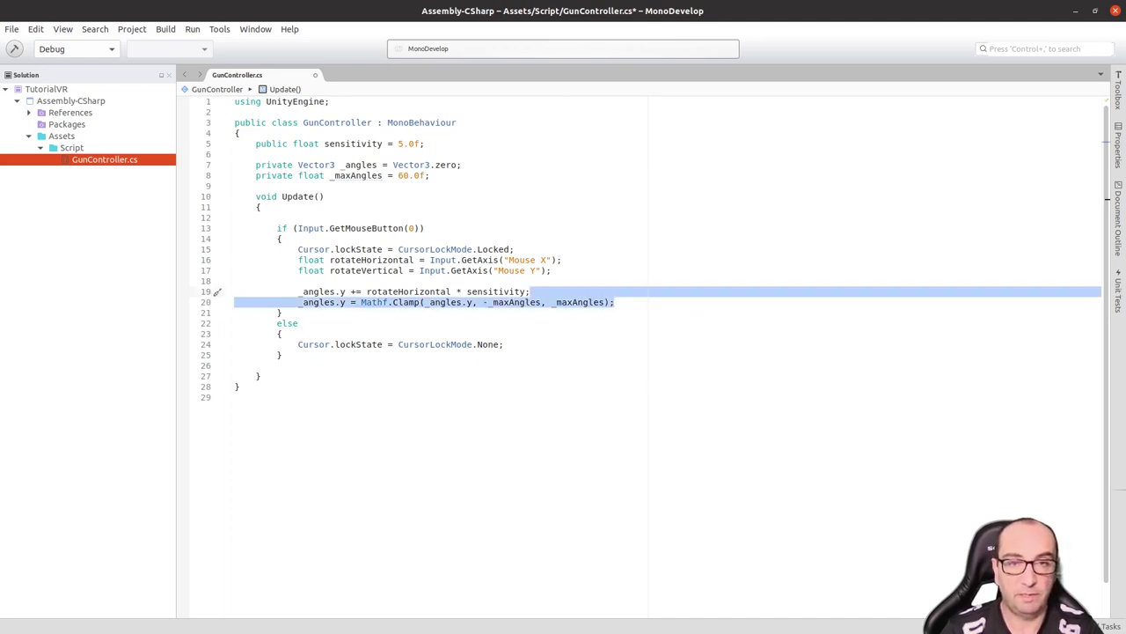
{"action": "key", "text": "ctrl+c"}
{"action": "key", "text": "Right"}
{"action": "key", "text": "ctrl+v"}
{"action": "key", "text": "Up"}
{"action": "key", "text": "Up"}
{"action": "key", "text": "Return"}
{"action": "key", "text": "Down"}
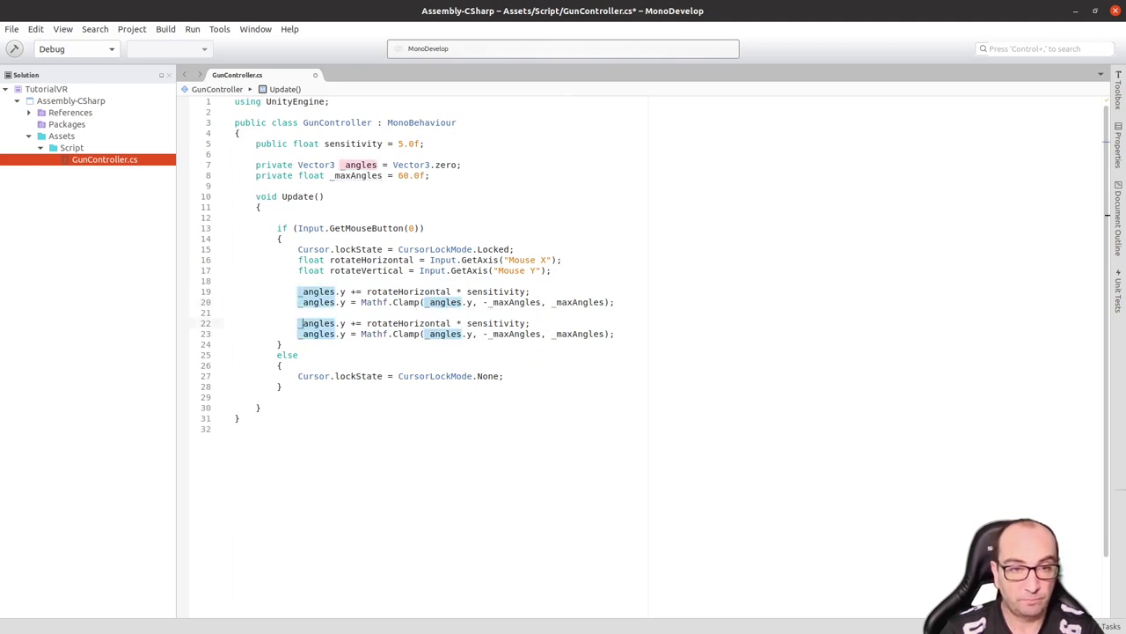
- Change the three _angles.y references on lines 22–23 to _angles.x
{"action": "double_click", "coordinate": [342, 323]}
{"action": "type", "text": "x"}
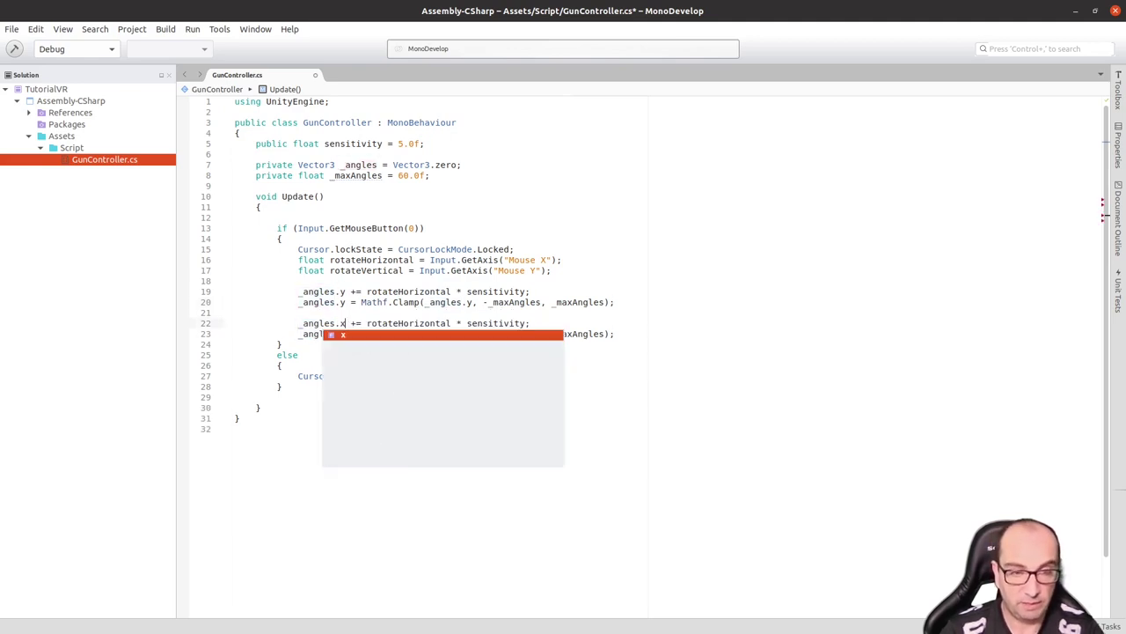
{"action": "key", "text": "Escape"}
{"action": "key", "text": "Down"}
{"action": "key", "text": "BackSpace"}
{"action": "type", "text": "x"}
{"action": "key", "text": "Escape"}
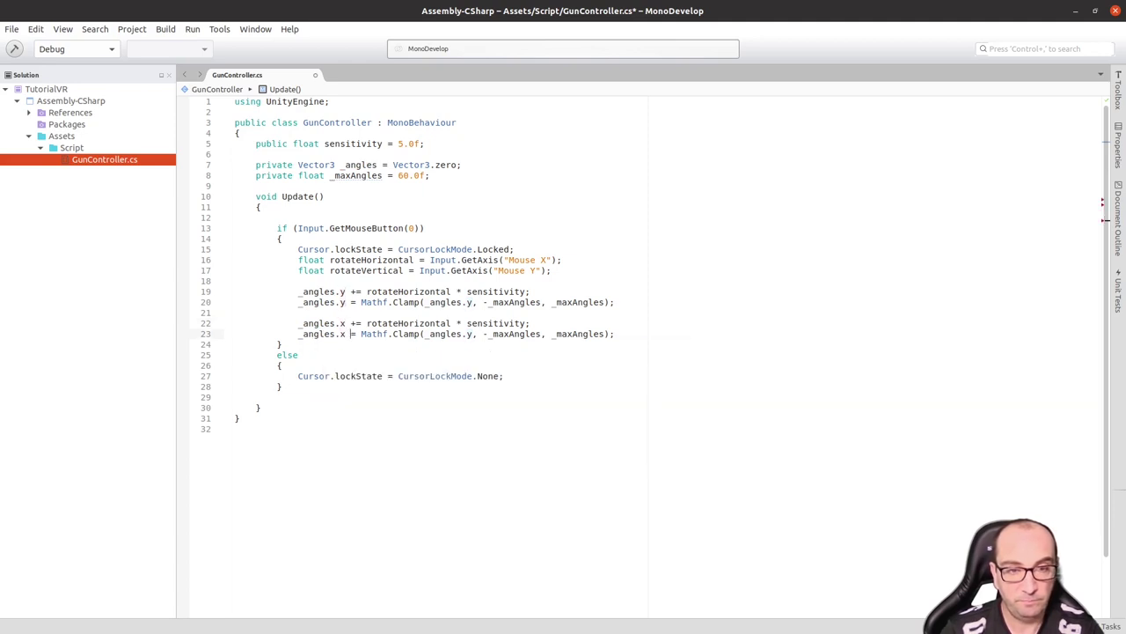
{"action": "double_click", "coordinate": [469, 333]}
{"action": "type", "text": "x"}
{"action": "key", "text": "Escape"}
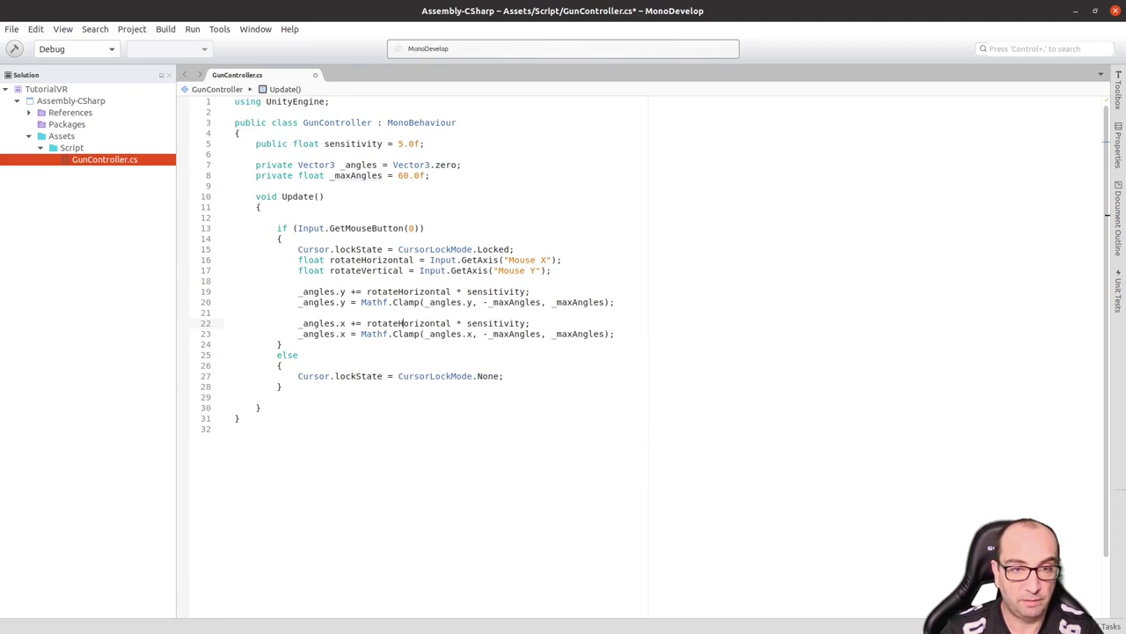
- Replace rotateHorizontal with rotateVertical on line 22 and add an empty line after the clamp
{"action": "left_click", "coordinate": [398, 323]}
{"action": "double_click", "coordinate": [397, 323]}
{"action": "type", "text": "rotateVertical"}
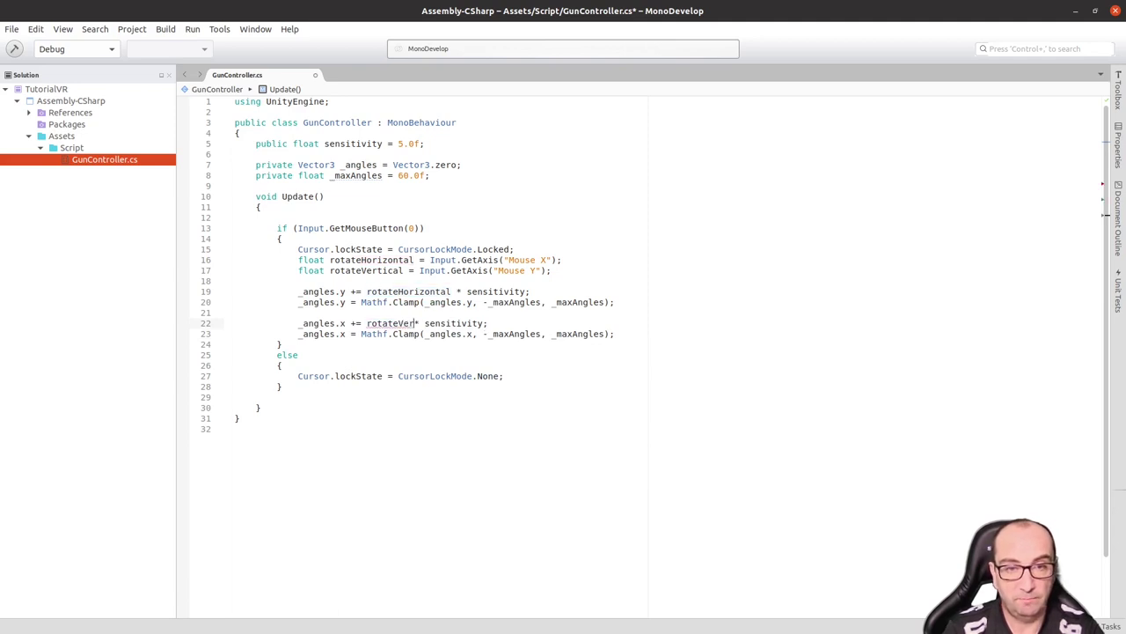
{"action": "key", "text": "Down"}
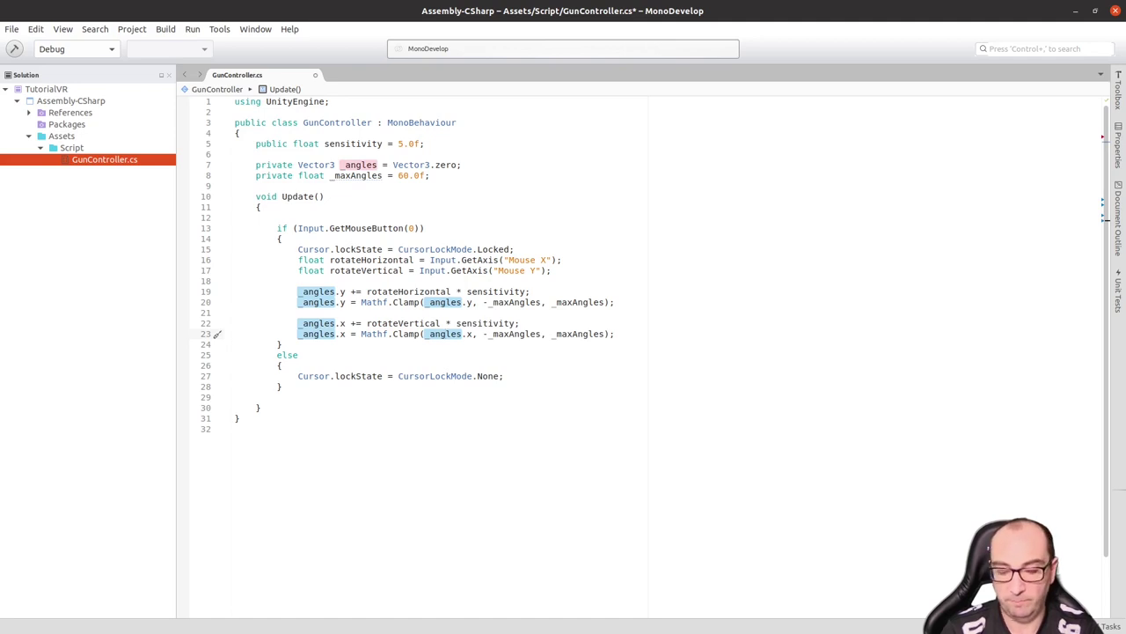
{"action": "key", "text": "End"}
{"action": "key", "text": "Return"}
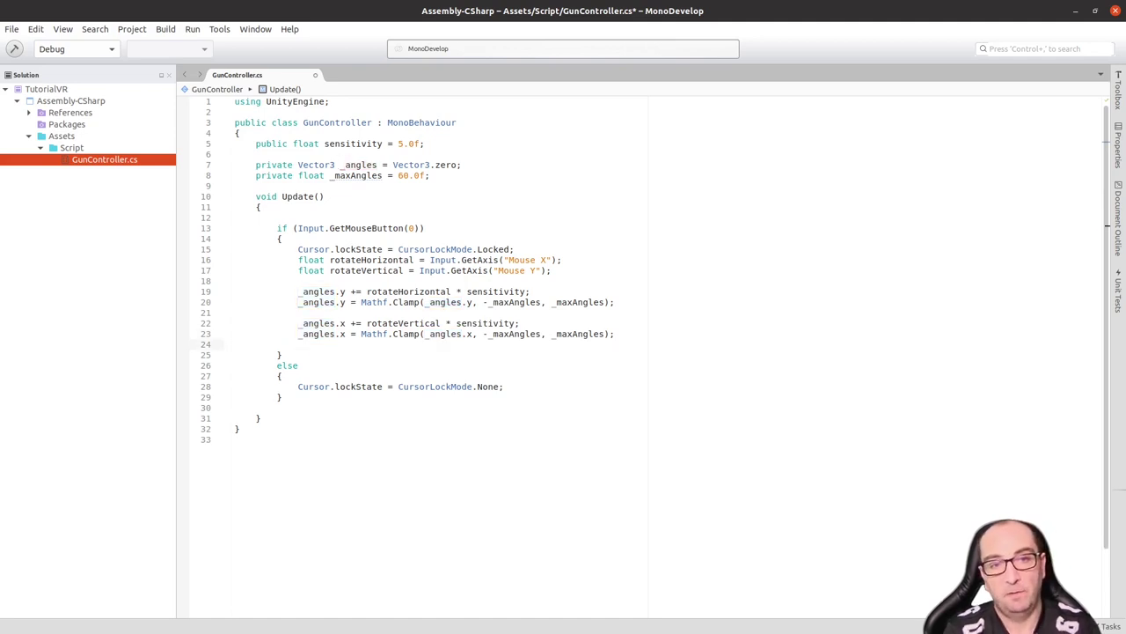
- Insert a second empty line below the x-angle clamp for new code
{"action": "key", "text": "Return"}
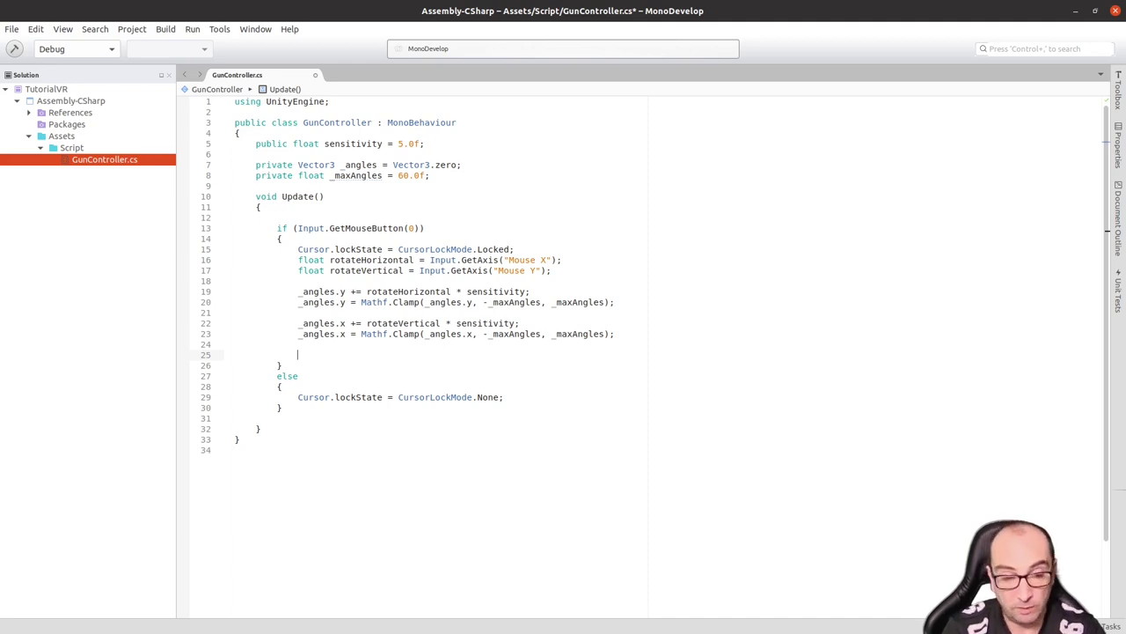
- Write 'gameObject.transform.rotation =' on line 25 using IntelliSense completions
{"action": "type", "text": "gam"}
{"action": "key", "text": "Return"}
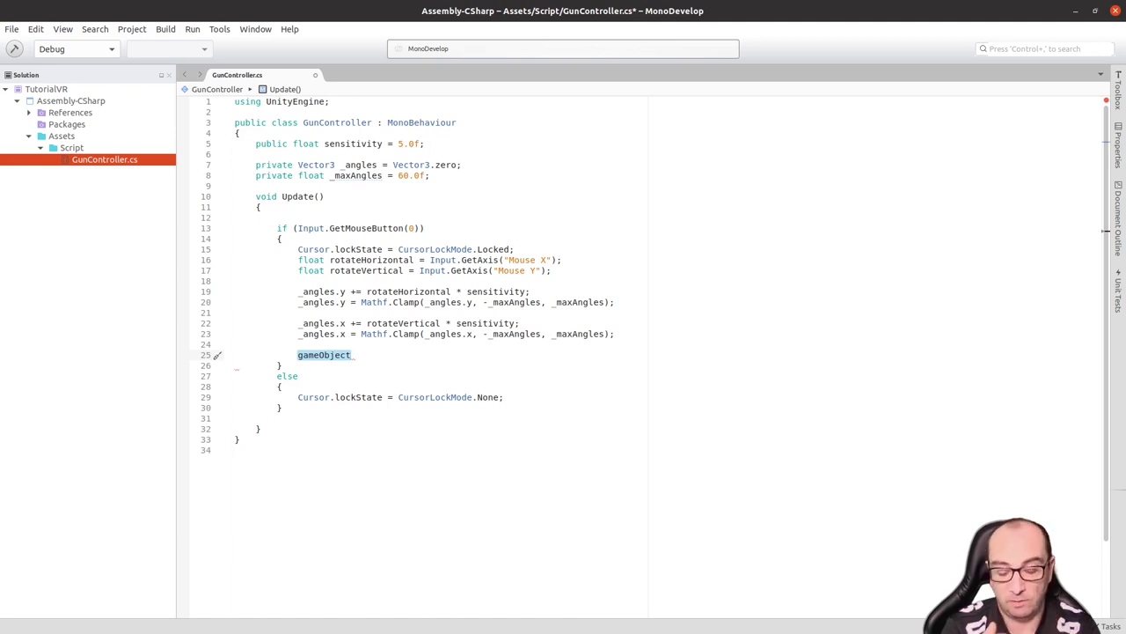
{"action": "type", "text": "."}
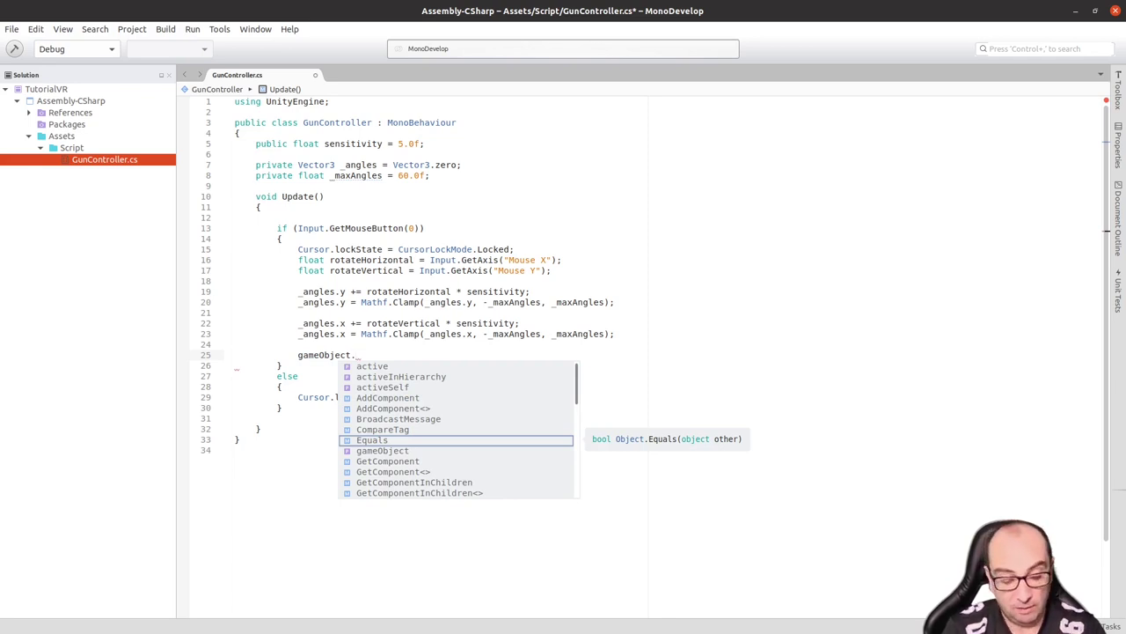
{"action": "type", "text": "tr"}
{"action": "key", "text": "Return"}
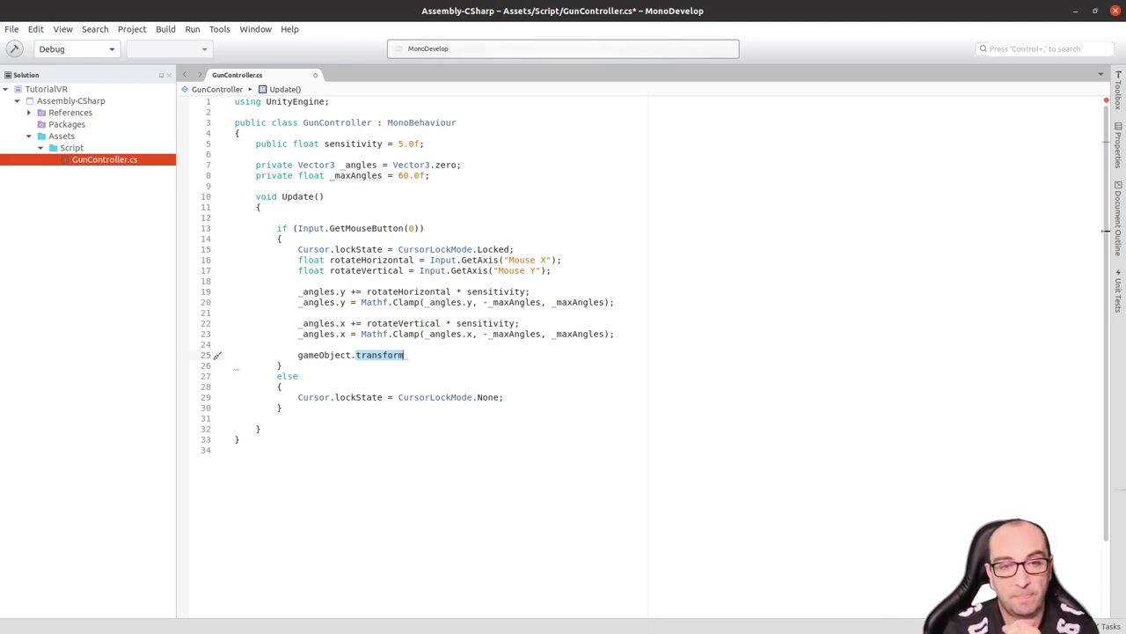
{"action": "type", "text": "."}
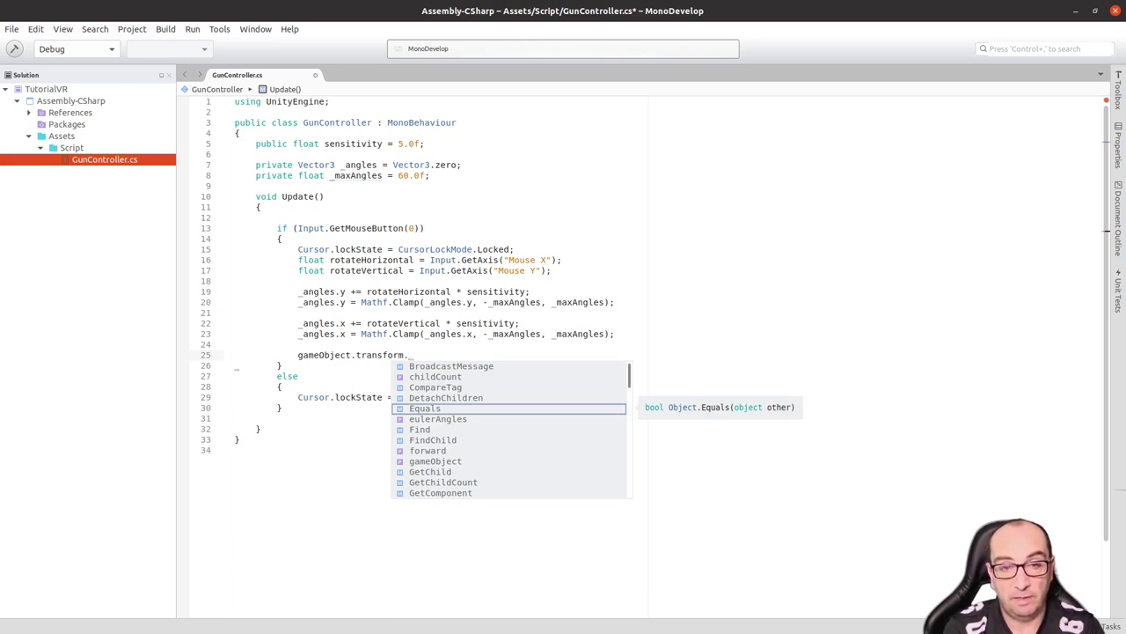
{"action": "type", "text": "pos"}
{"action": "key", "text": "BackSpace"}
{"action": "key", "text": "BackSpace"}
{"action": "key", "text": "BackSpace"}
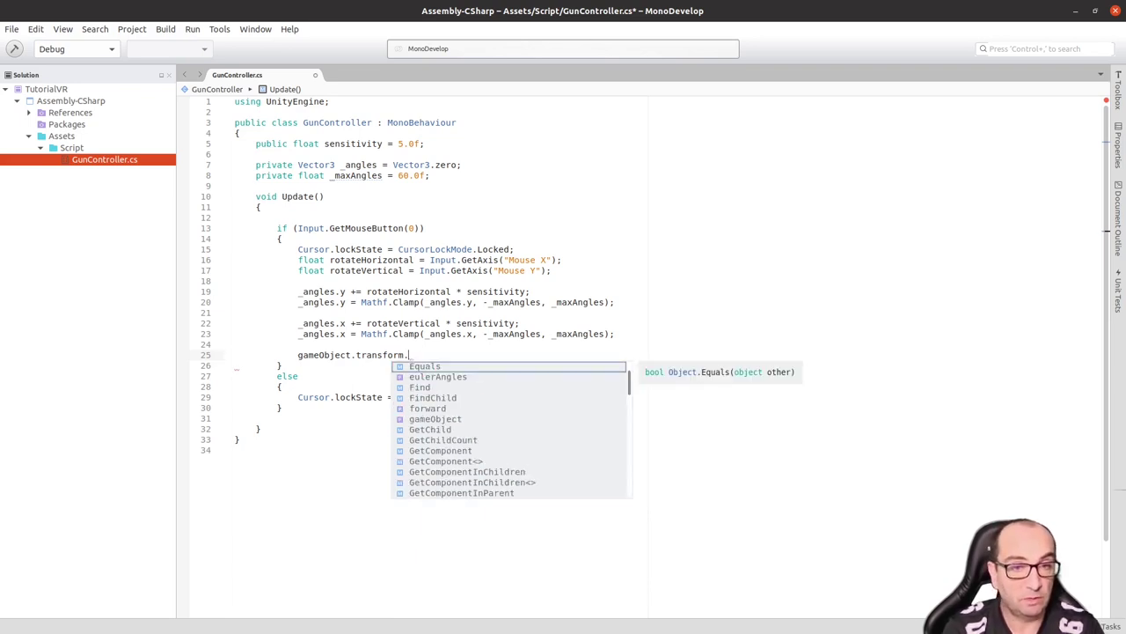
{"action": "type", "text": "sca"}
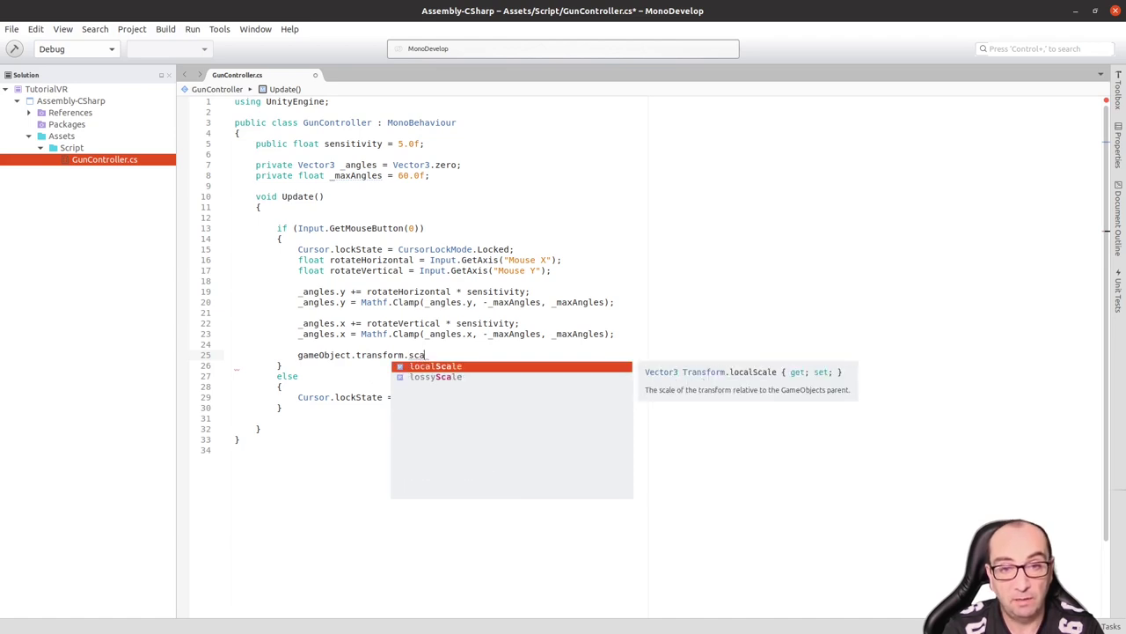
{"action": "key", "text": "BackSpace"}
{"action": "key", "text": "BackSpace"}
{"action": "key", "text": "BackSpace"}
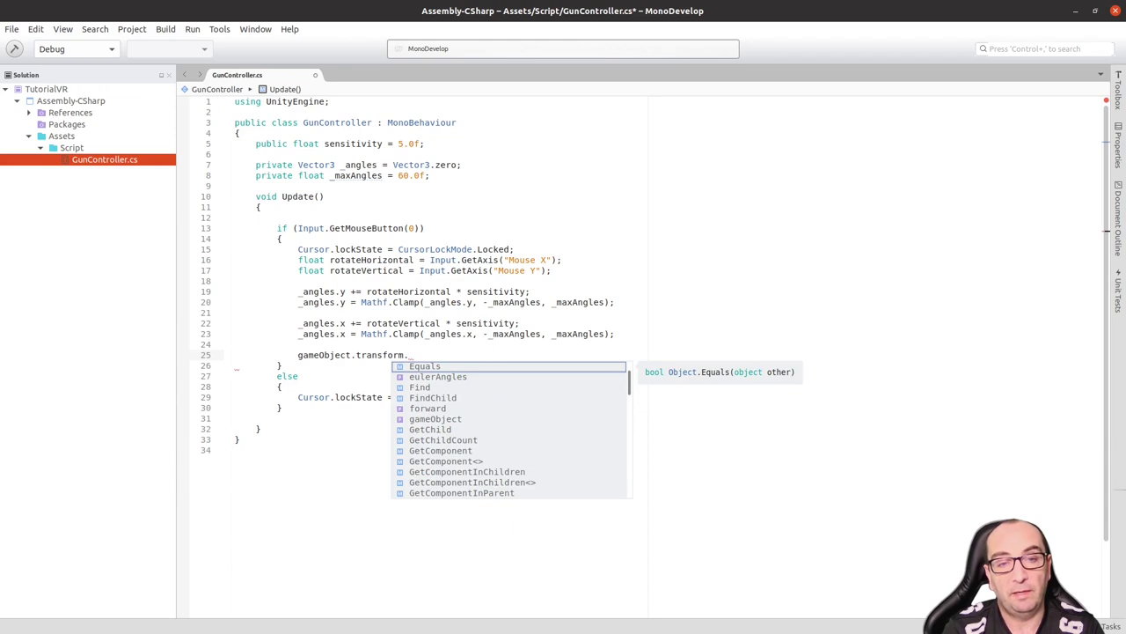
{"action": "type", "text": "ro"}
{"action": "key", "text": "Down"}
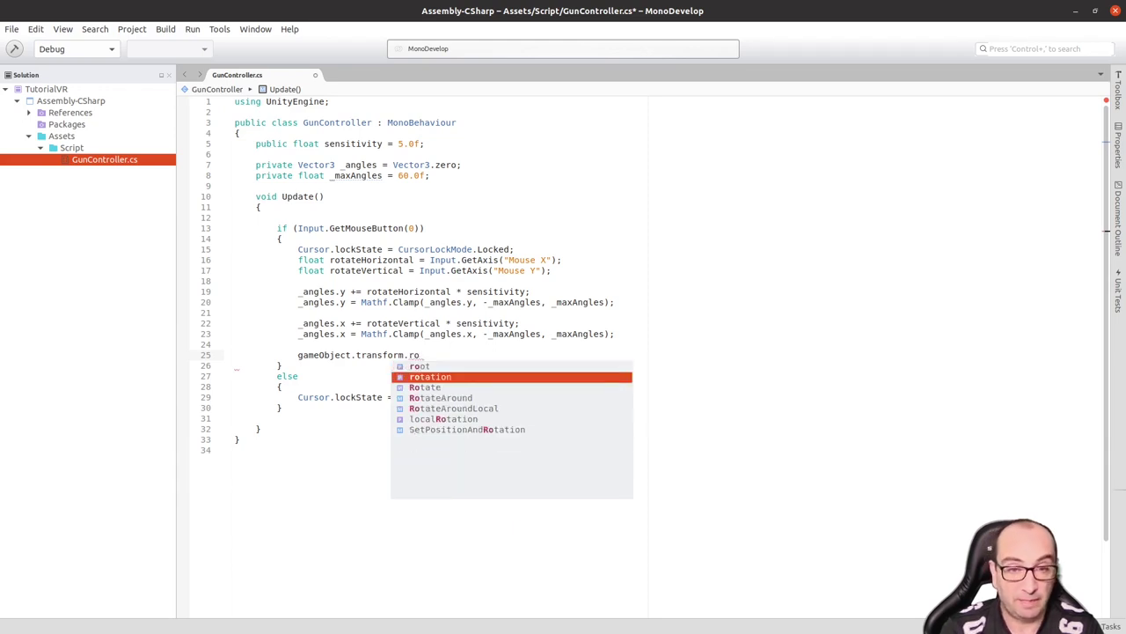
{"action": "key", "text": "Return"}
{"action": "type", "text": "="}
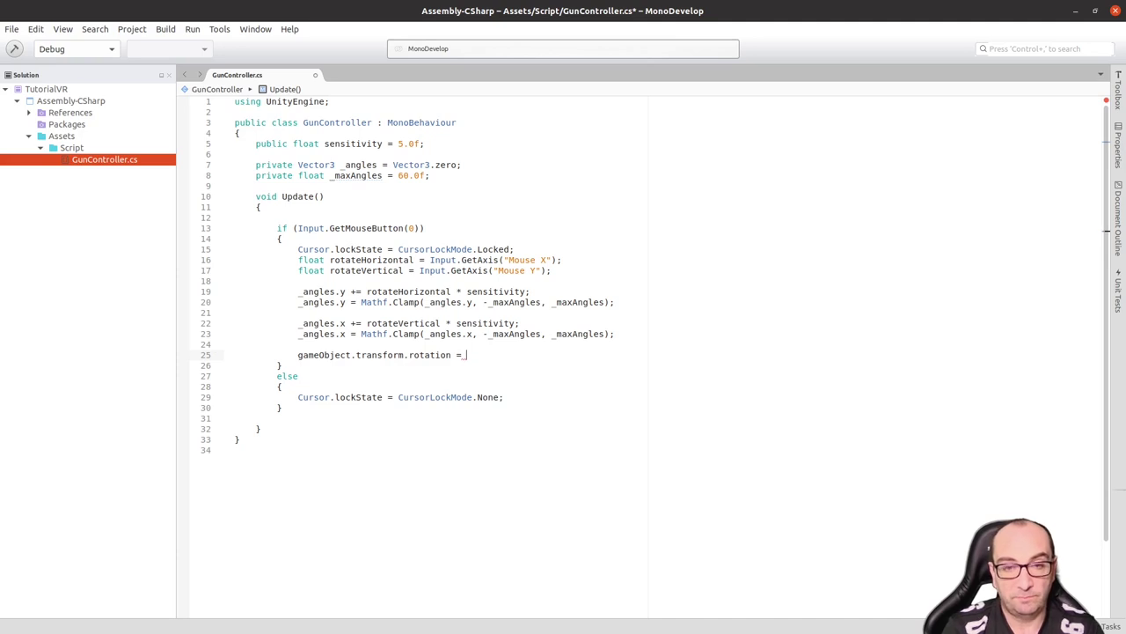
{"action": "key", "text": "ctrl+space"}
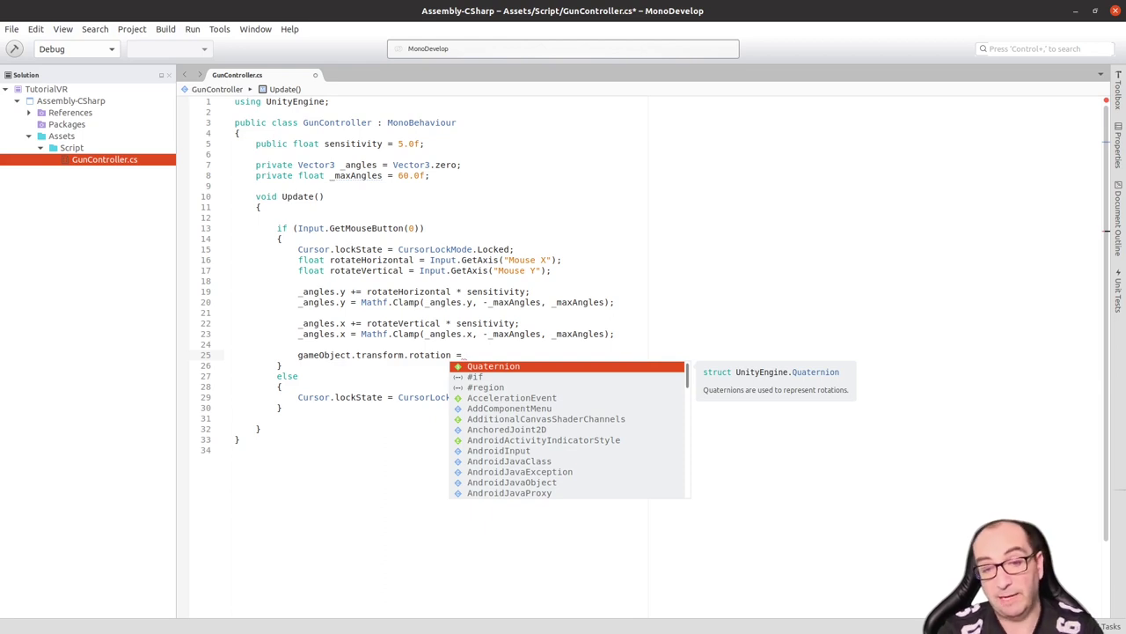
- Assign Quaternion.Euler(_angles); as the rotation value on line 25
{"action": "key", "text": "Return"}
{"action": "type", "text": "."}
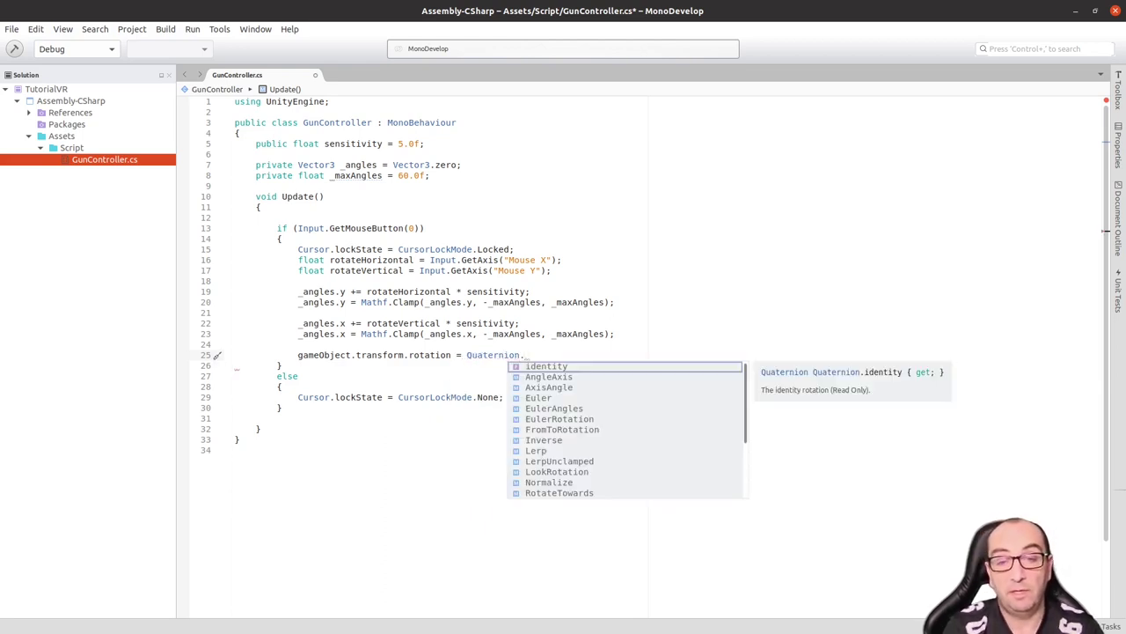
{"action": "type", "text": "eu"}
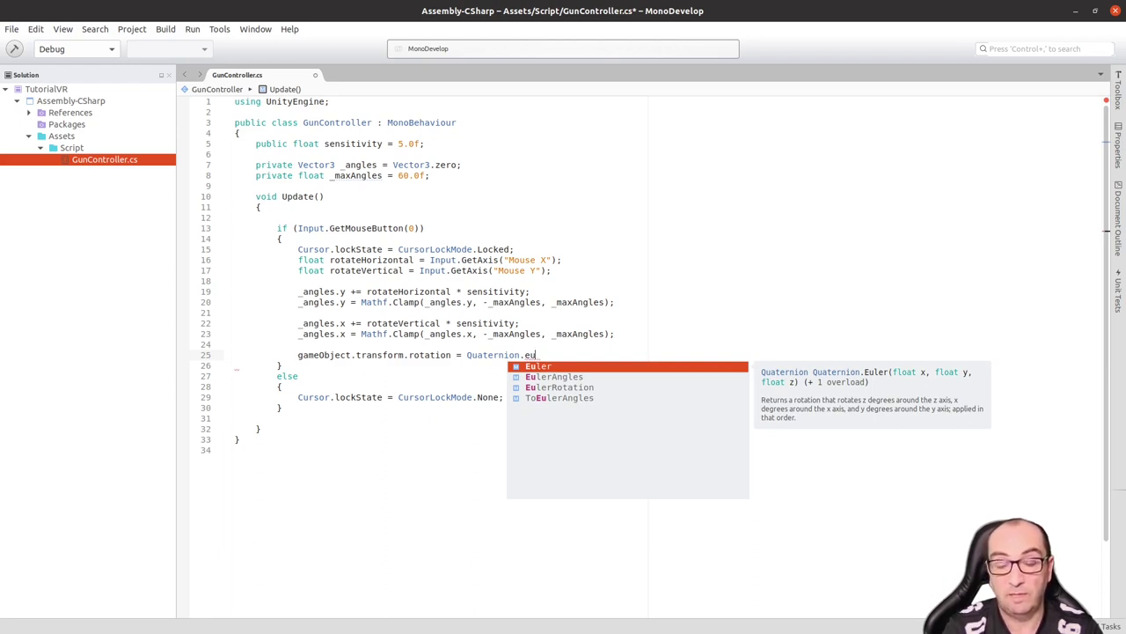
{"action": "key", "text": "Return"}
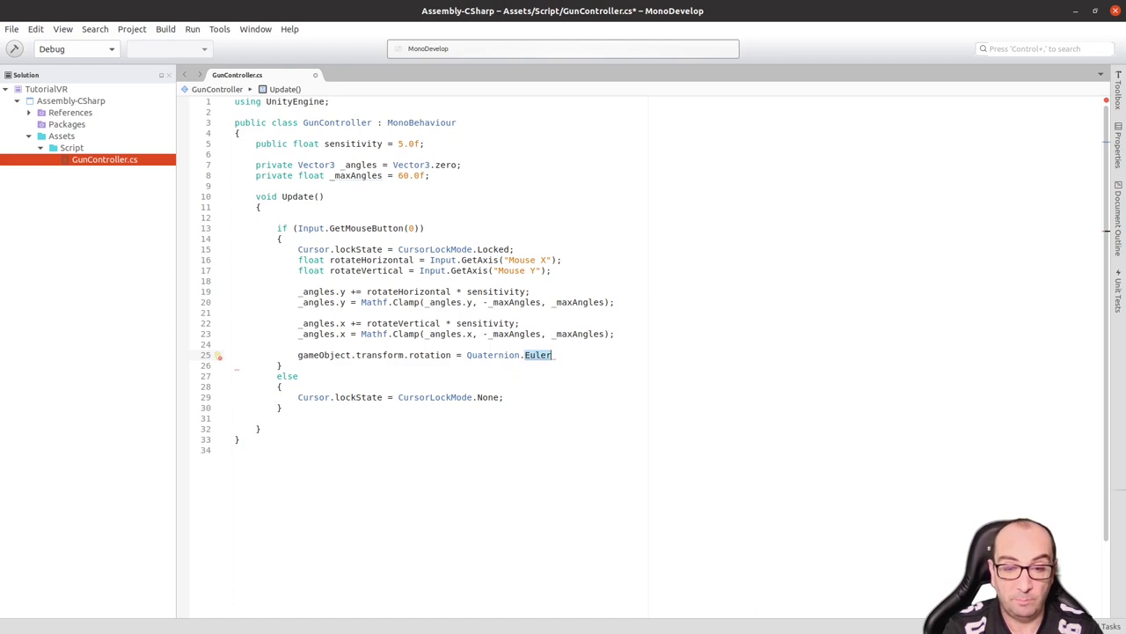
{"action": "type", "text": "("}
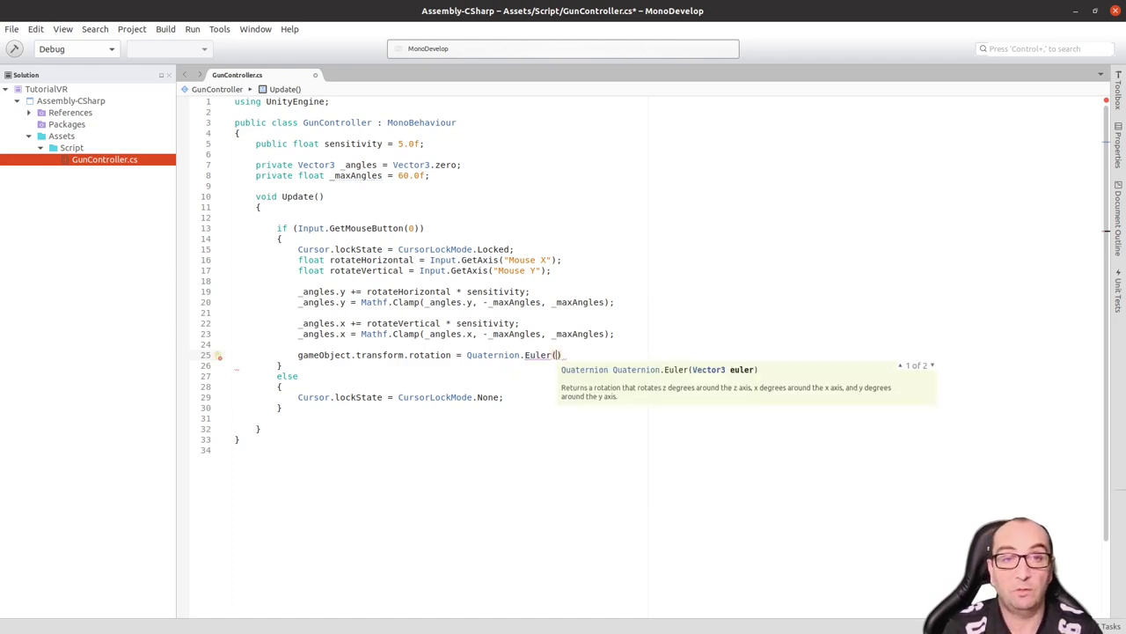
{"action": "type", "text": "_an"}
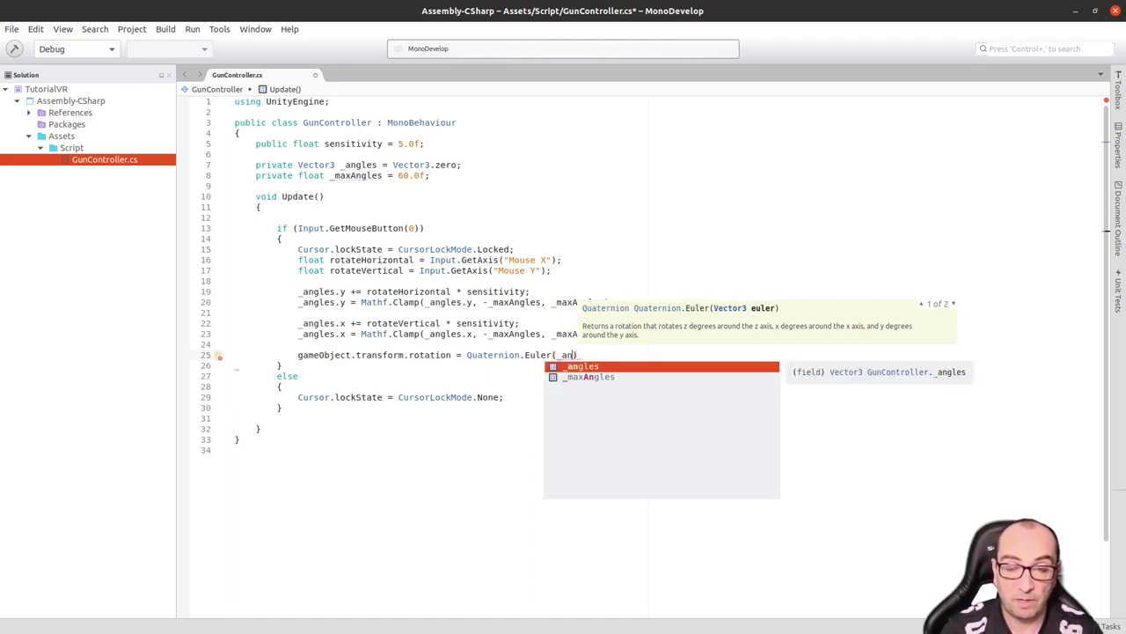
{"action": "key", "text": "Return"}
{"action": "type", "text": ");"}
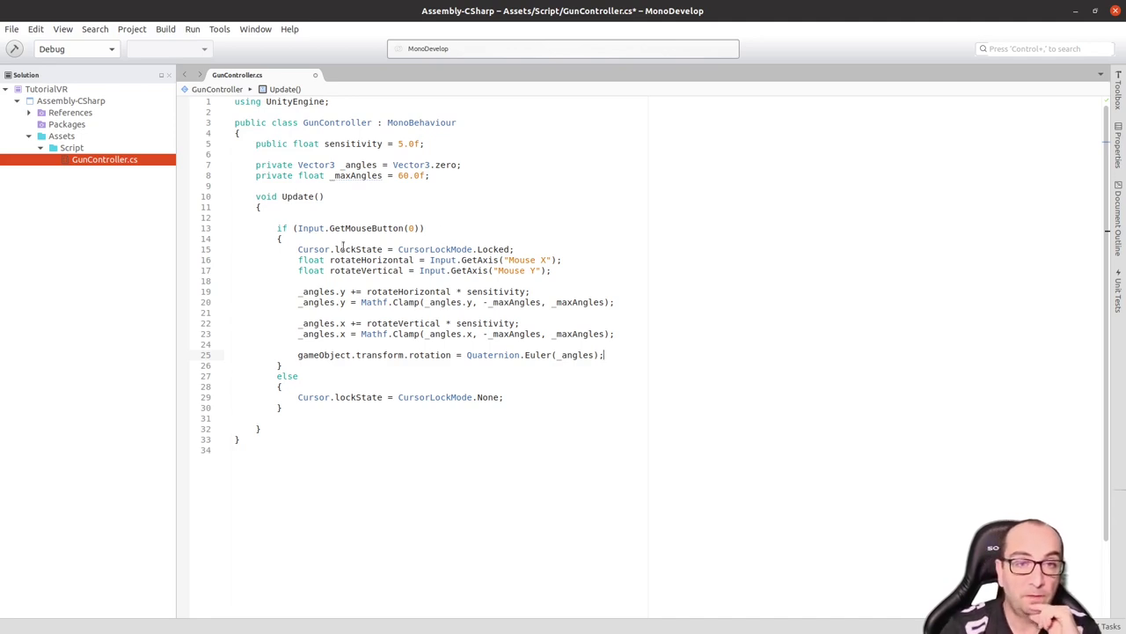
{"action": "mouse_move", "coordinate": [324, 229]}
{"action": "left_mouse_down"}
{"action": "mouse_move", "coordinate": [404, 229]}
{"action": "mouse_move", "coordinate": [473, 249]}
{"action": "left_mouse_up"}
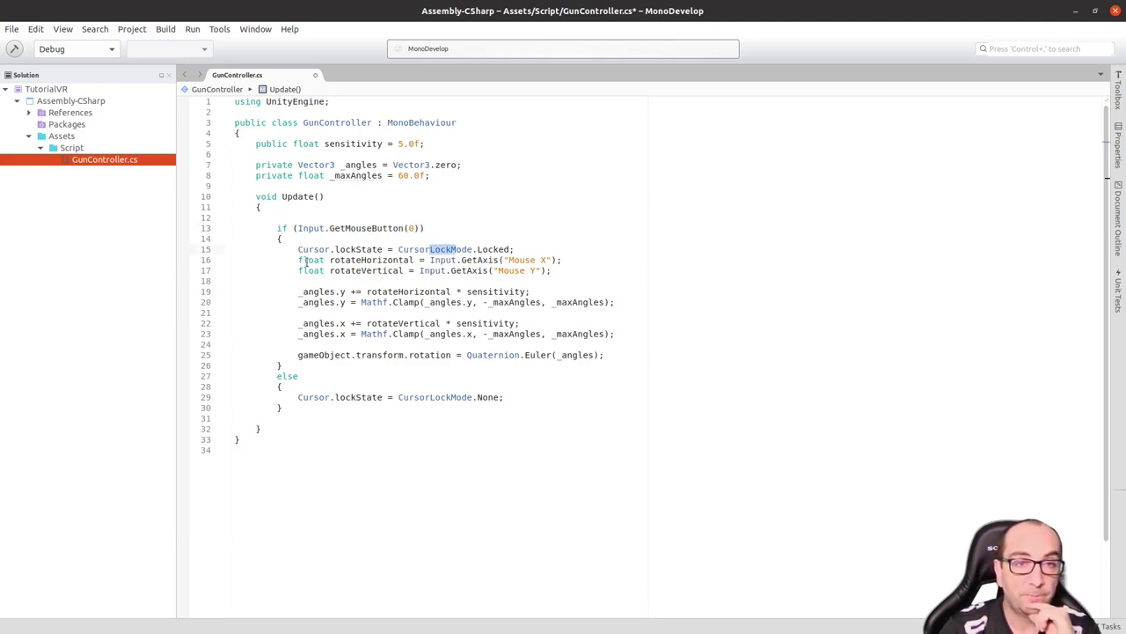
{"action": "left_click_drag", "start_coordinate": [299, 259], "coordinate": [549, 271]}
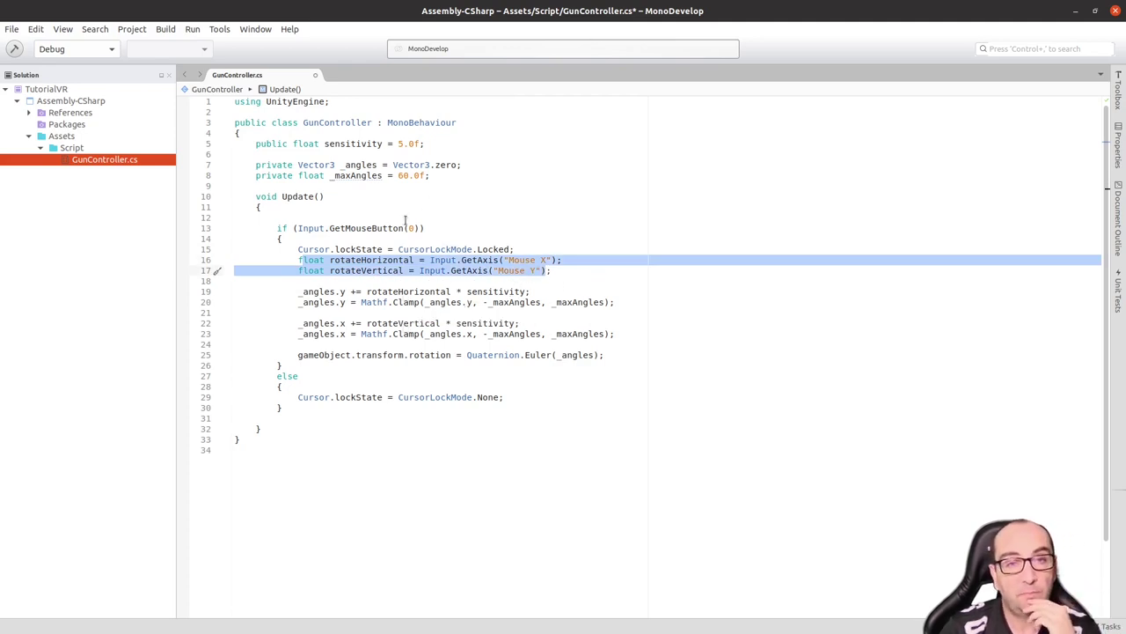
{"action": "left_click", "coordinate": [522, 237]}
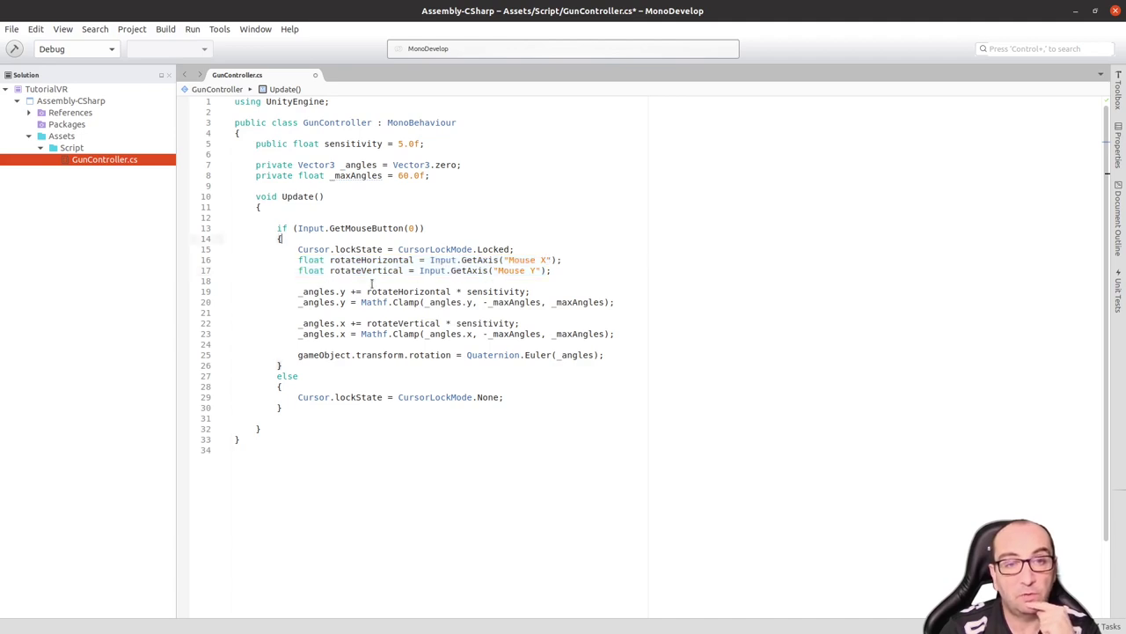
{"action": "left_click_drag", "start_coordinate": [297, 290], "coordinate": [538, 295]}
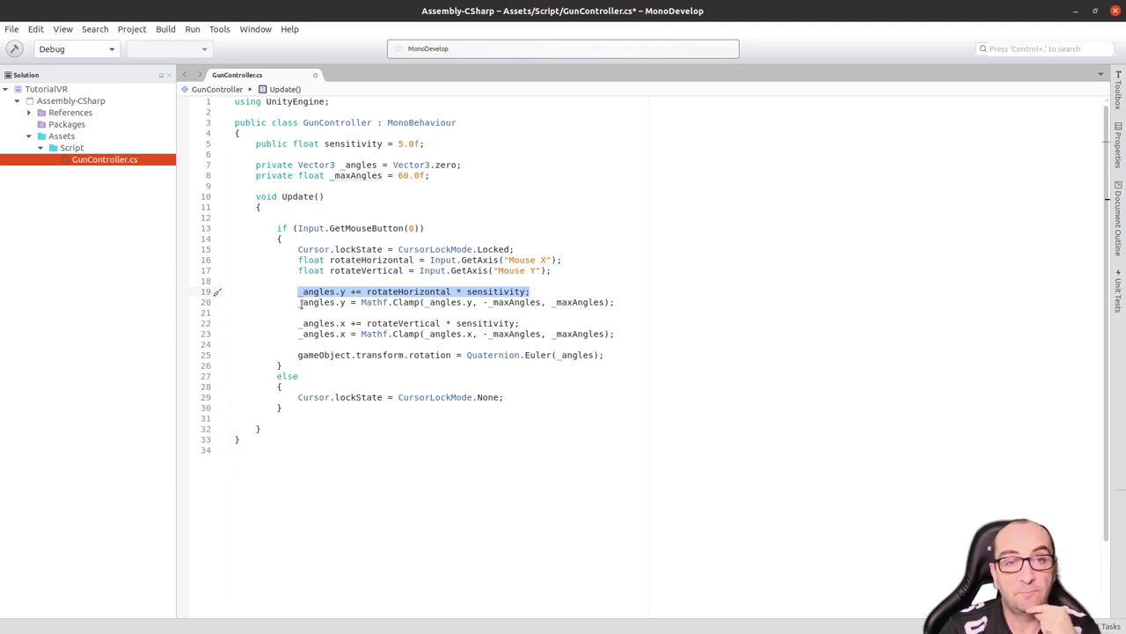
{"action": "left_click_drag", "start_coordinate": [297, 302], "coordinate": [617, 302]}
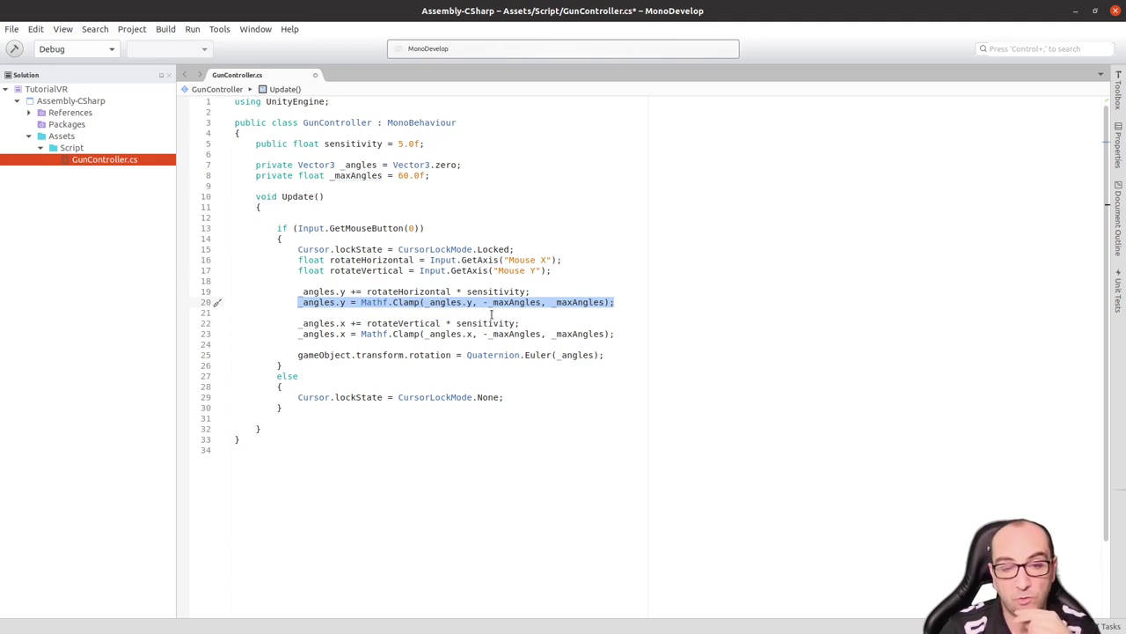
{"action": "left_click_drag", "start_coordinate": [299, 354], "coordinate": [607, 354]}
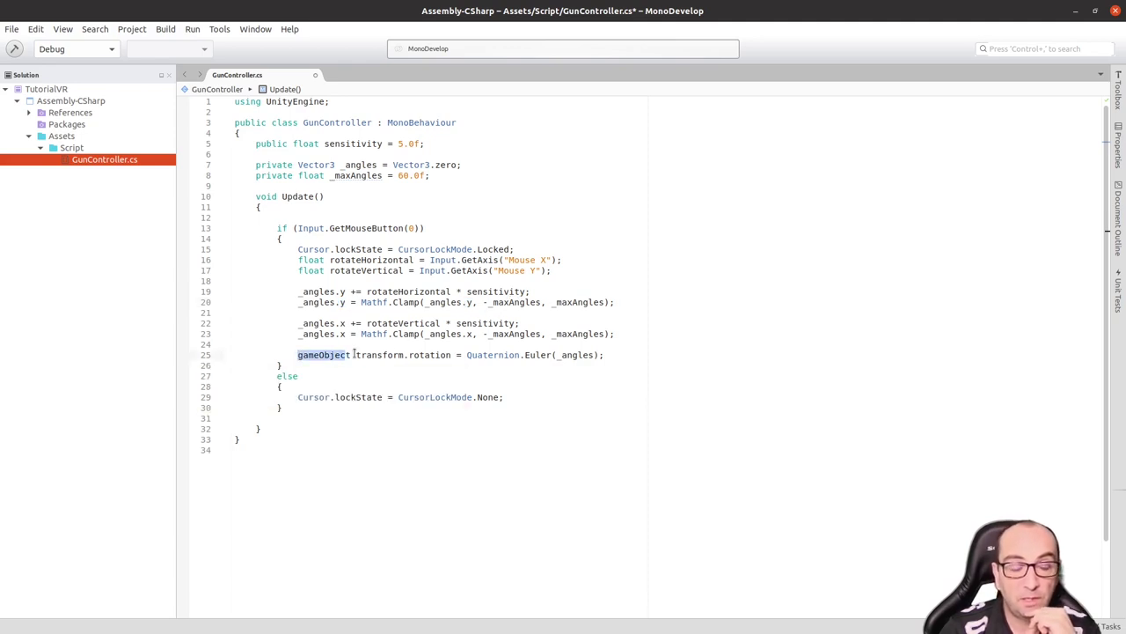
{"action": "left_click", "coordinate": [558, 291]}
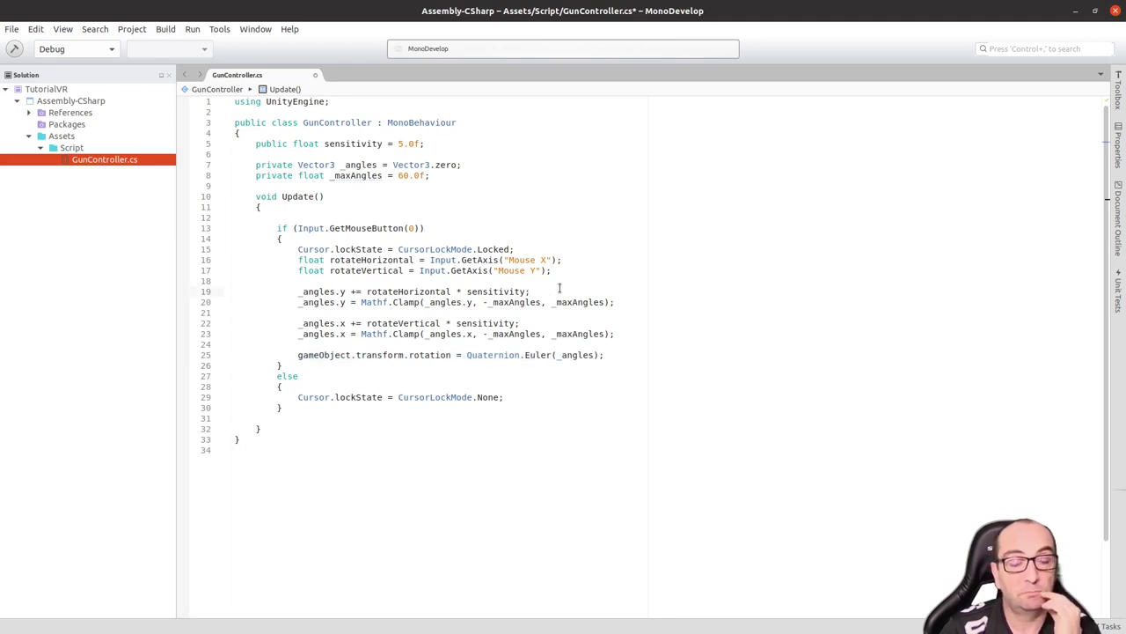
{"action": "mouse_move", "coordinate": [439, 267]}
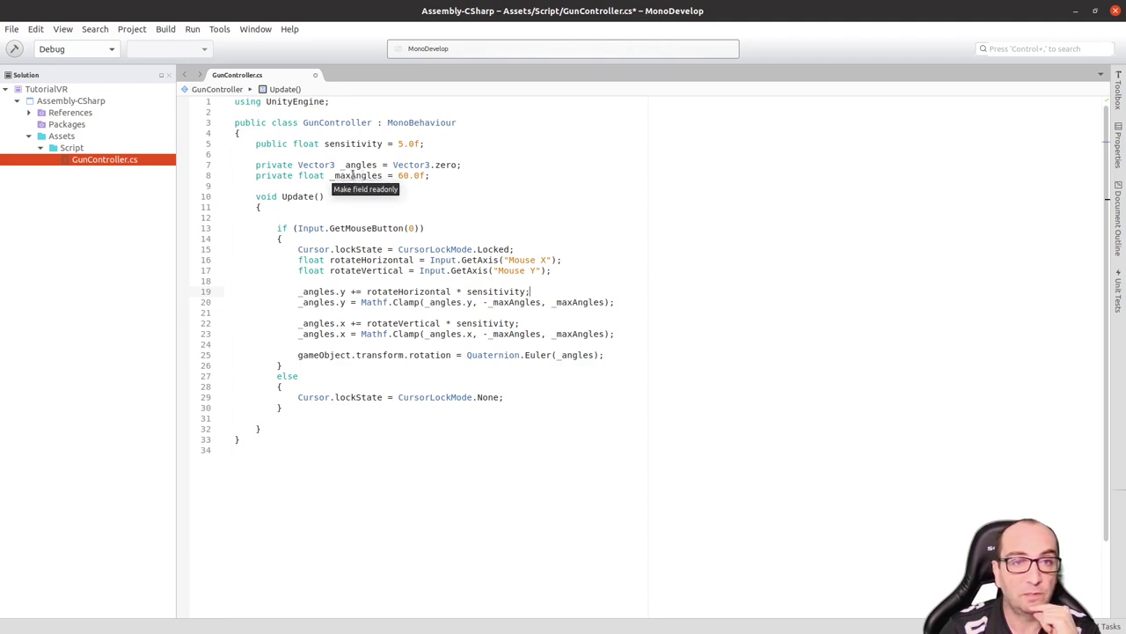
- Make _maxAngles readonly with the 'Add readonly modifier' quick fix
{"action": "left_click", "coordinate": [352, 175]}
{"action": "left_click", "coordinate": [217, 176]}
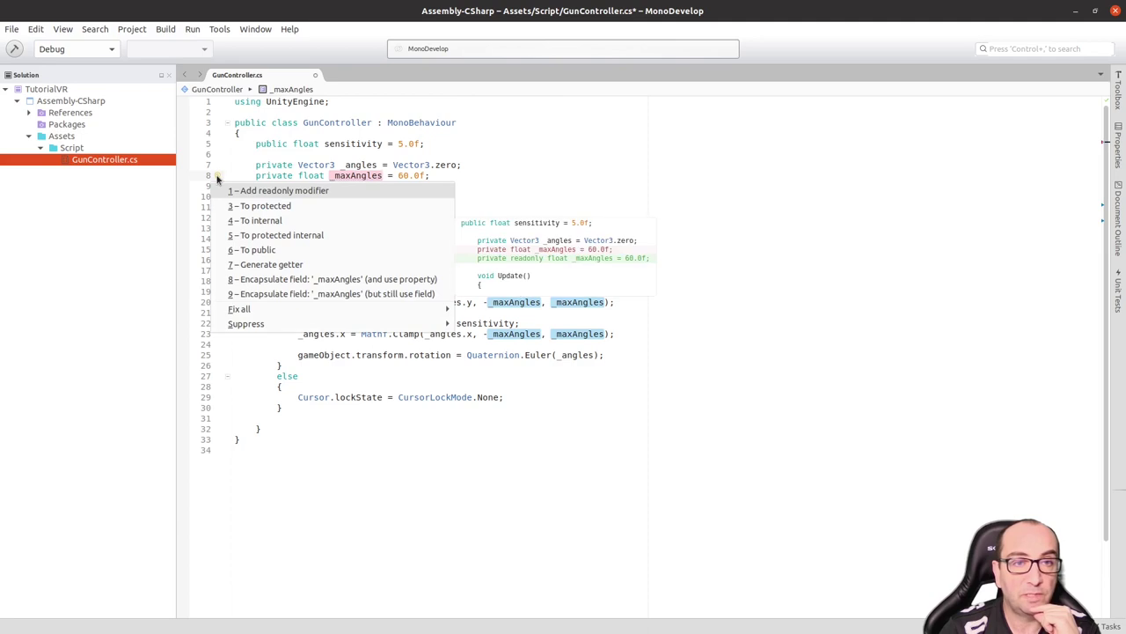
{"action": "left_click", "coordinate": [329, 190]}
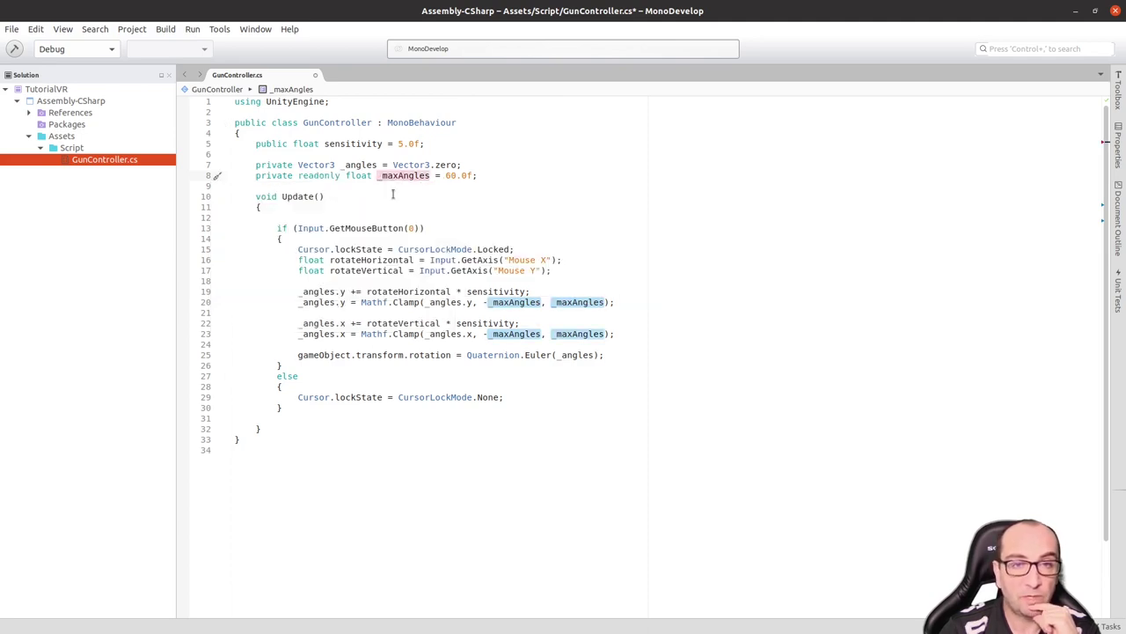
- Delete the leftover blank line after the else block
{"action": "left_click", "coordinate": [400, 197]}
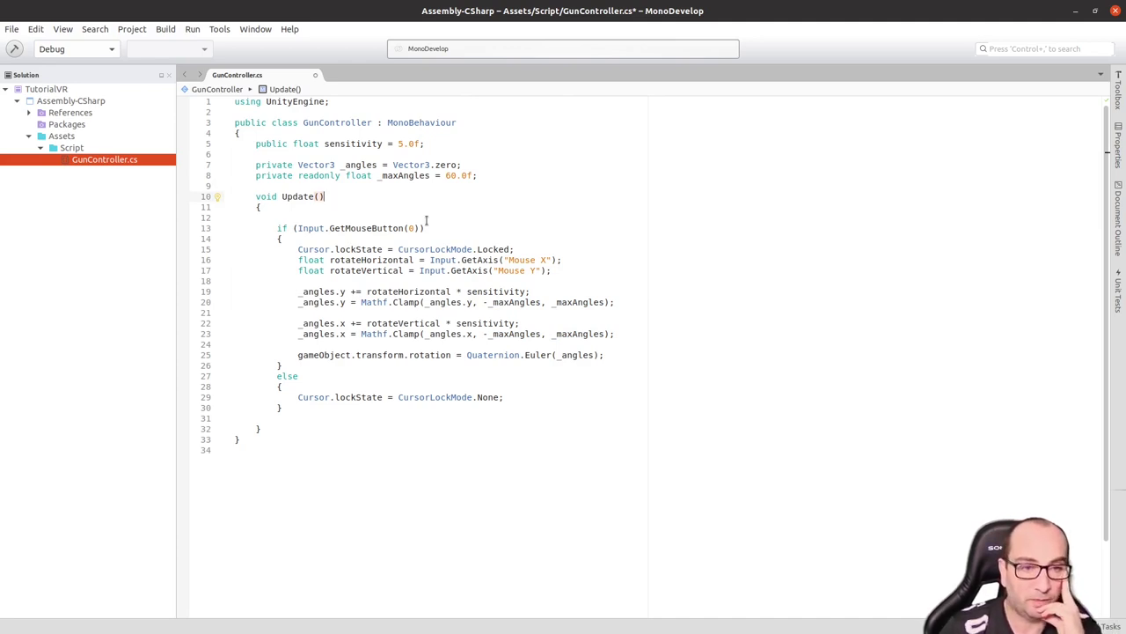
{"action": "left_click", "coordinate": [281, 412]}
{"action": "key", "text": "End"}
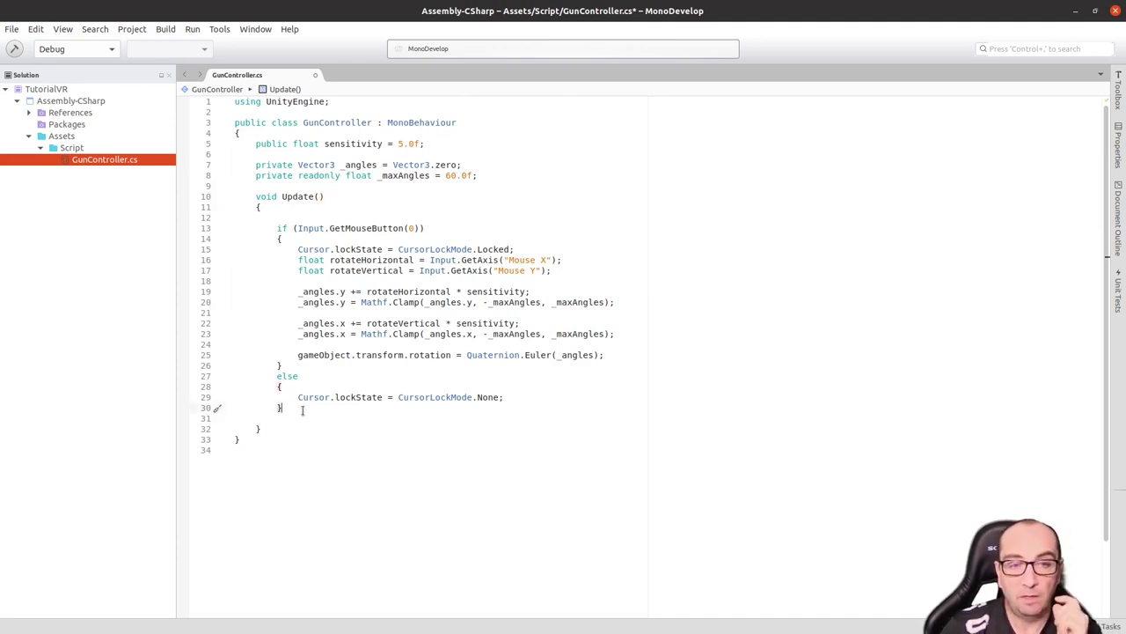
{"action": "key", "text": "Delete"}
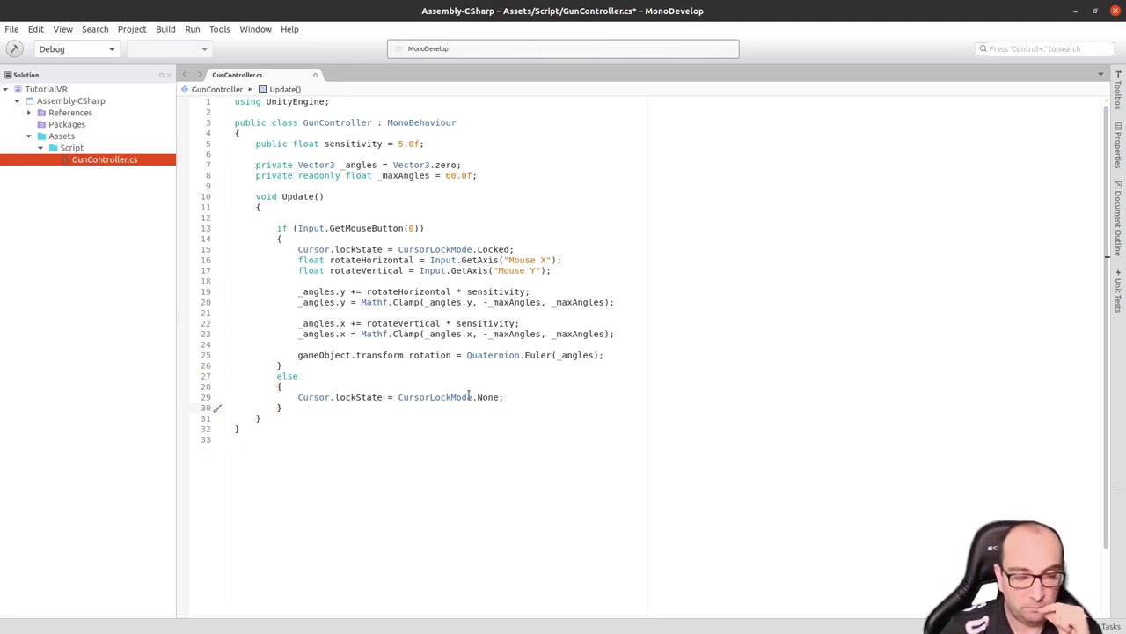
- Save GunController.cs and switch back to Unity
{"action": "mouse_move", "coordinate": [491, 395]}
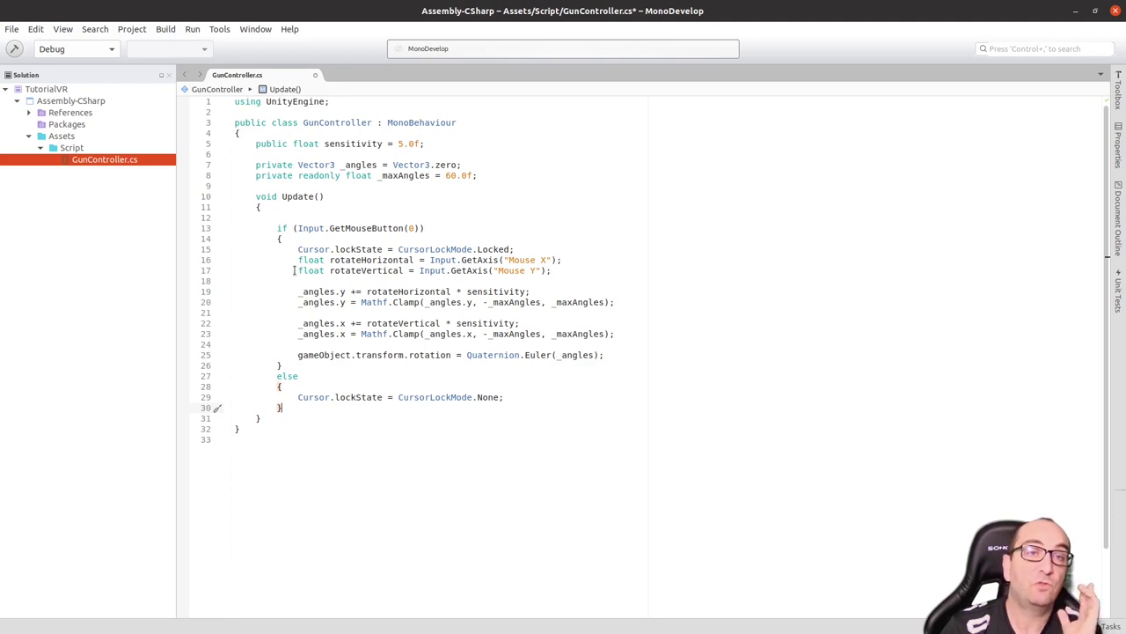
{"action": "mouse_move", "coordinate": [315, 177]}
{"action": "key", "text": "ctrl+s"}
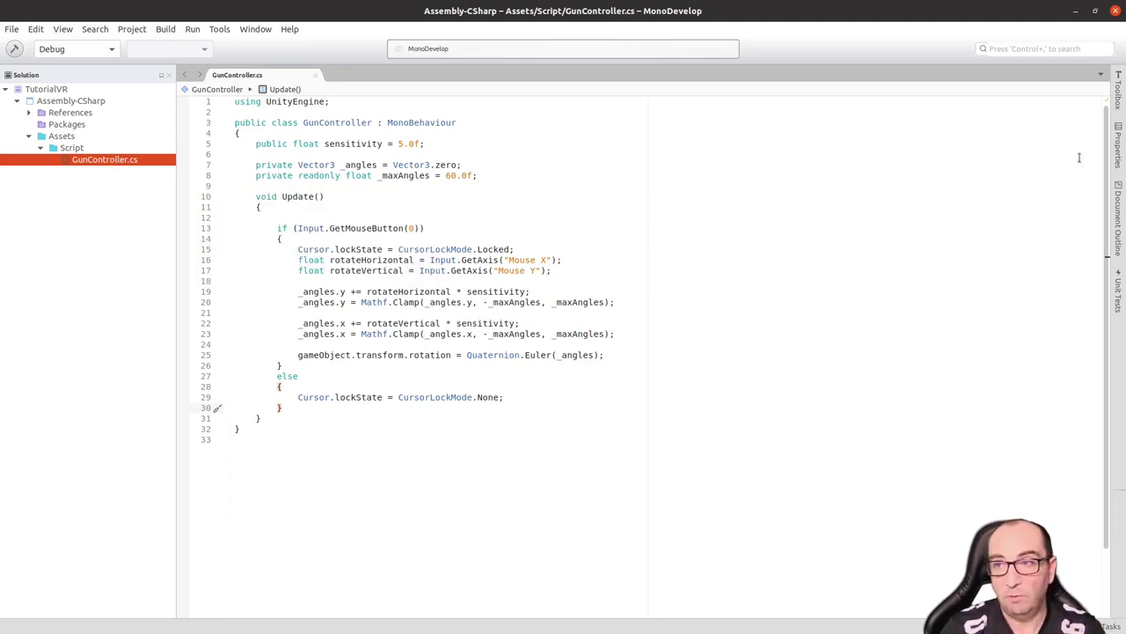
{"action": "key", "text": "alt+Tab"}
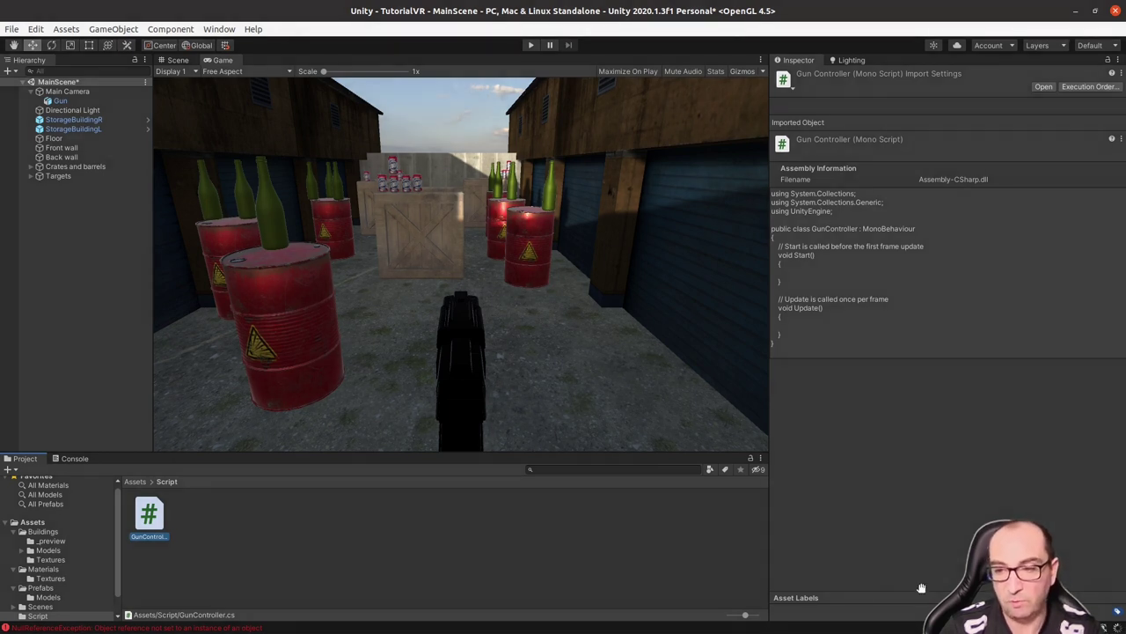
- In the Scene view, attach GunController.cs to the Gun and confirm Sensitivity shows 5
{"action": "left_click", "coordinate": [177, 60]}
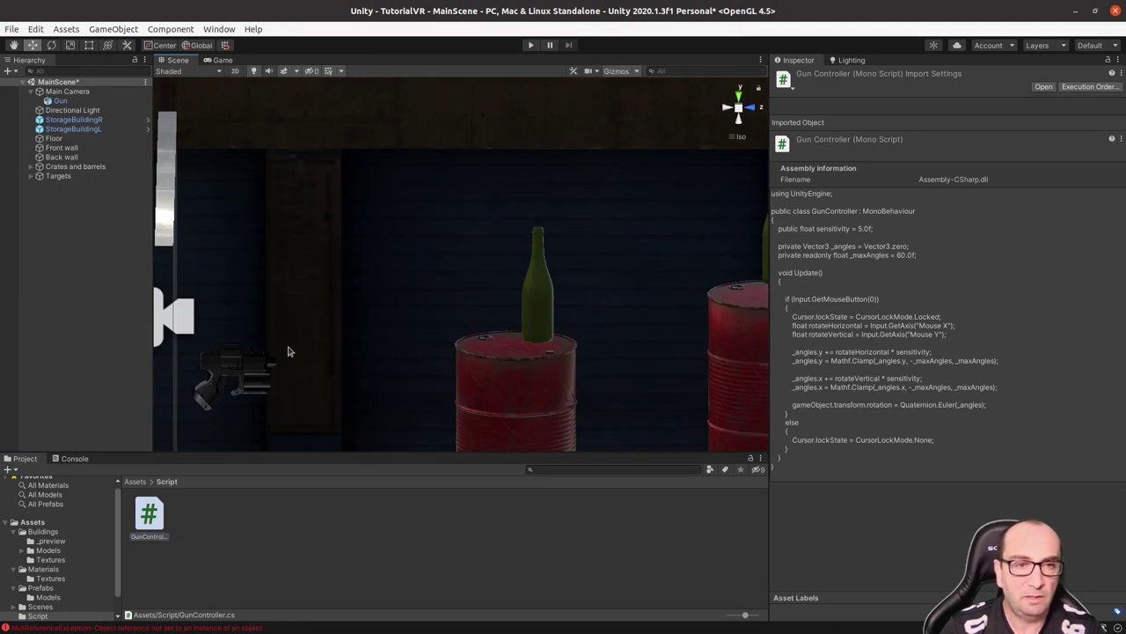
{"action": "middle_click_drag", "start_coordinate": [276, 382], "coordinate": [294, 396]}
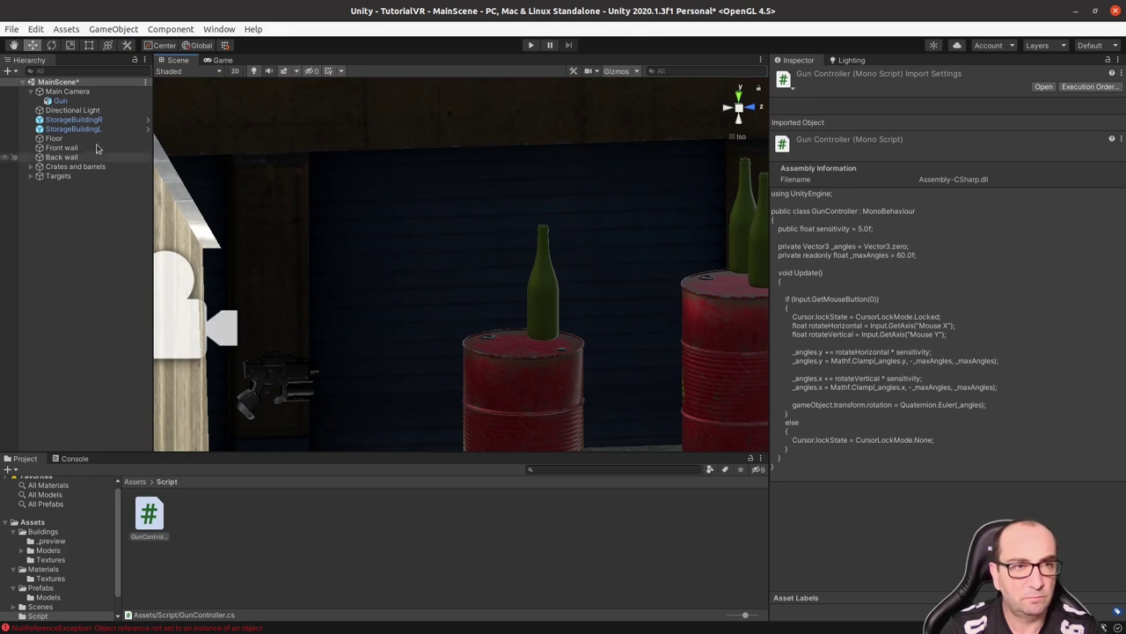
{"action": "left_click", "coordinate": [83, 101]}
{"action": "left_click_drag", "start_coordinate": [148, 515], "coordinate": [877, 316]}
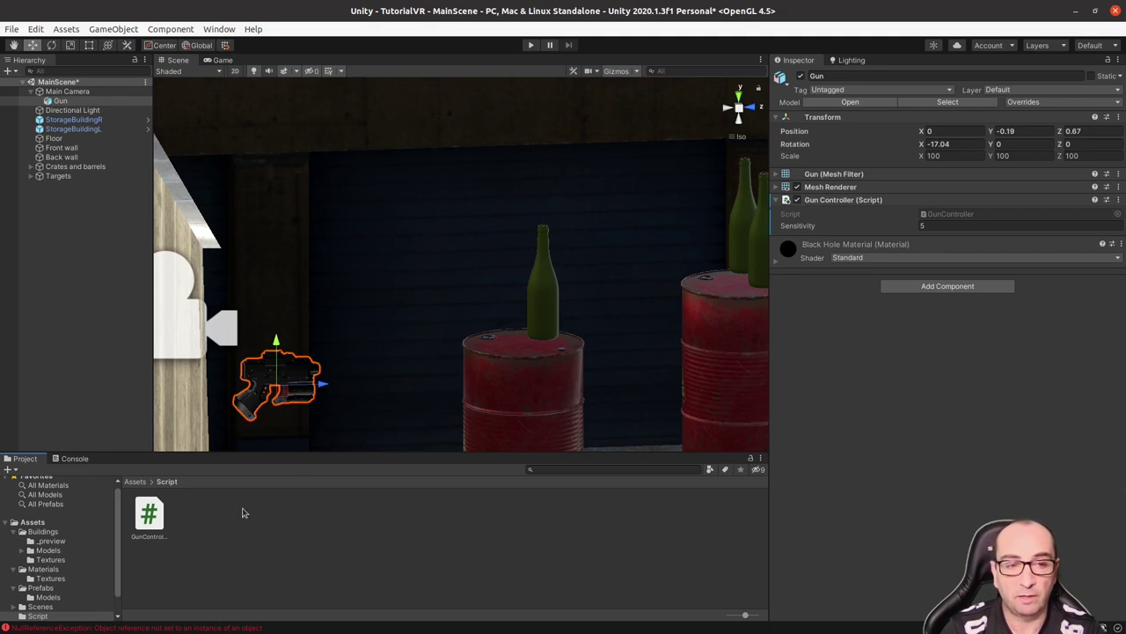
{"action": "left_click", "coordinate": [551, 299]}
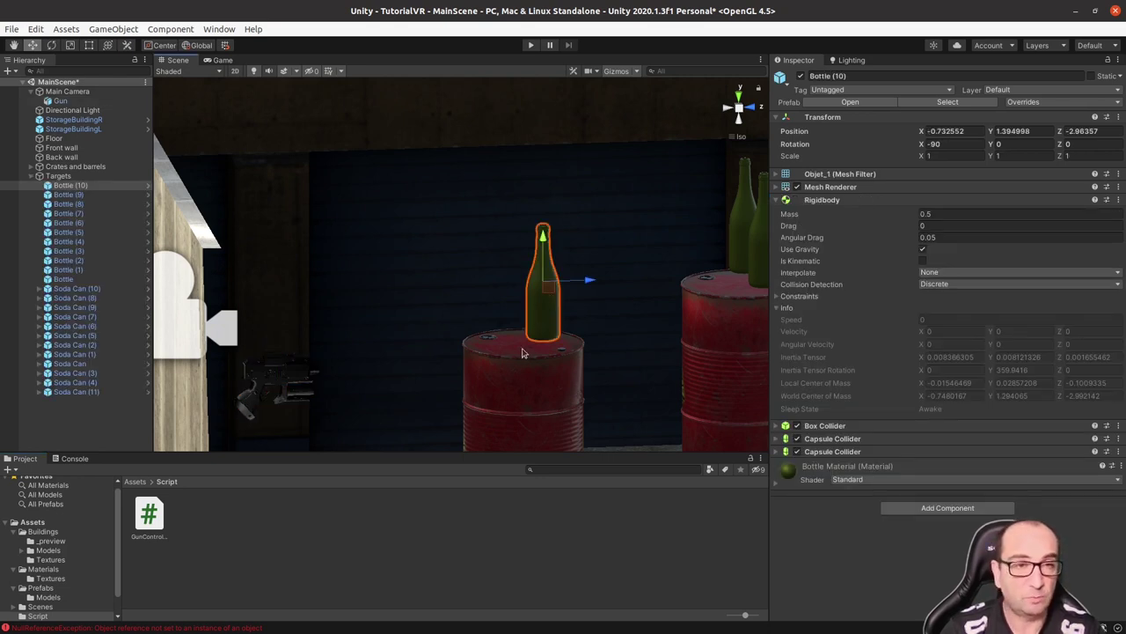
{"action": "left_click", "coordinate": [286, 387]}
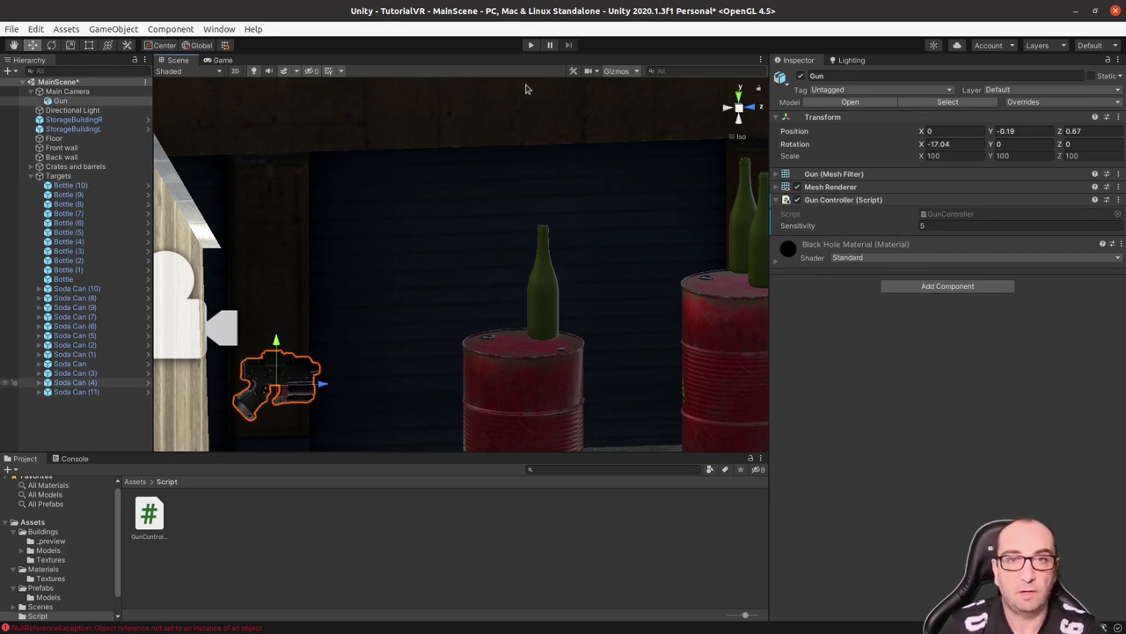
- Play-test the gun's mouse rotation, then return to GunController.cs in MonoDevelop
{"action": "left_click", "coordinate": [530, 45]}
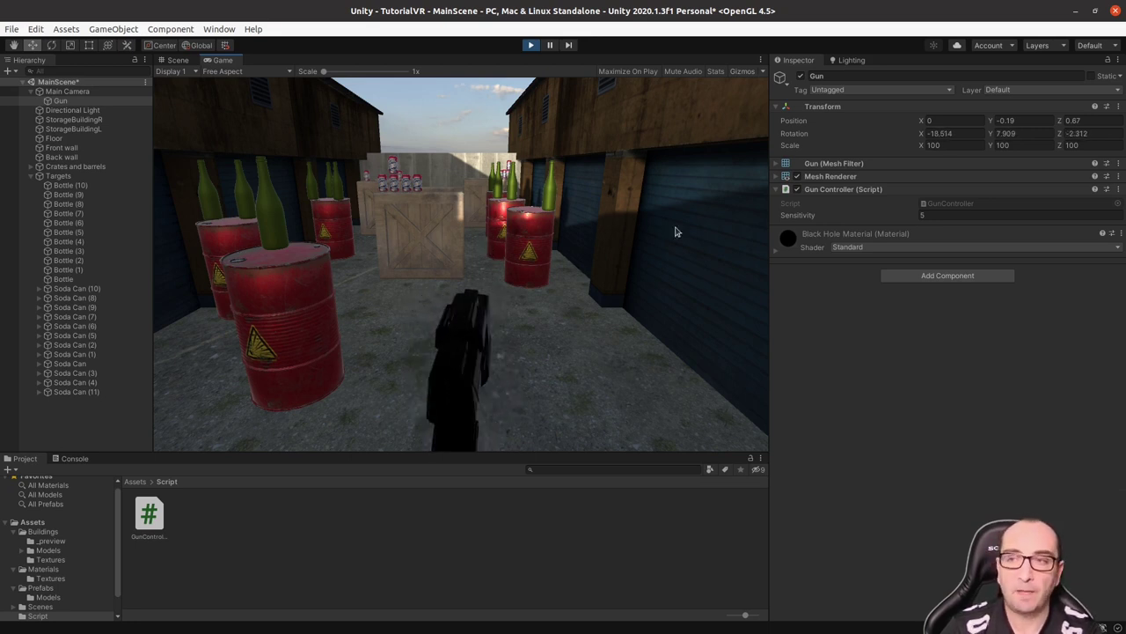
{"action": "left_click", "coordinate": [1090, 212]}
{"action": "key", "text": "alt+Tab"}
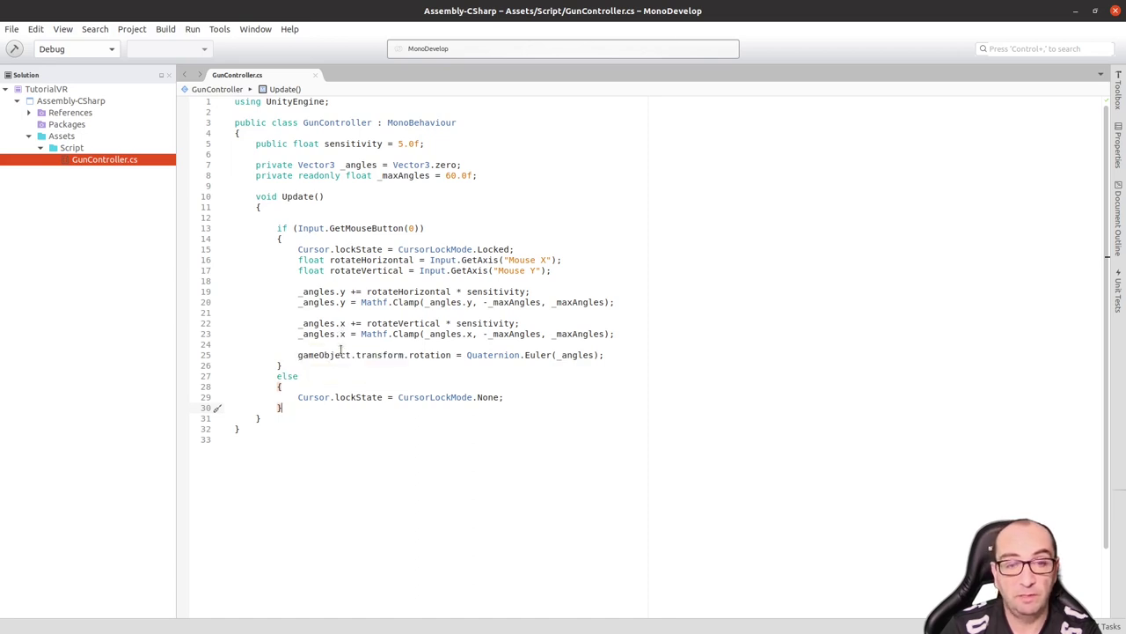
- Change '+=' to '-=' on line 22 to invert vertical aiming, and save
{"action": "left_click", "coordinate": [353, 323]}
{"action": "key", "text": "BackSpace"}
{"action": "type", "text": "-"}
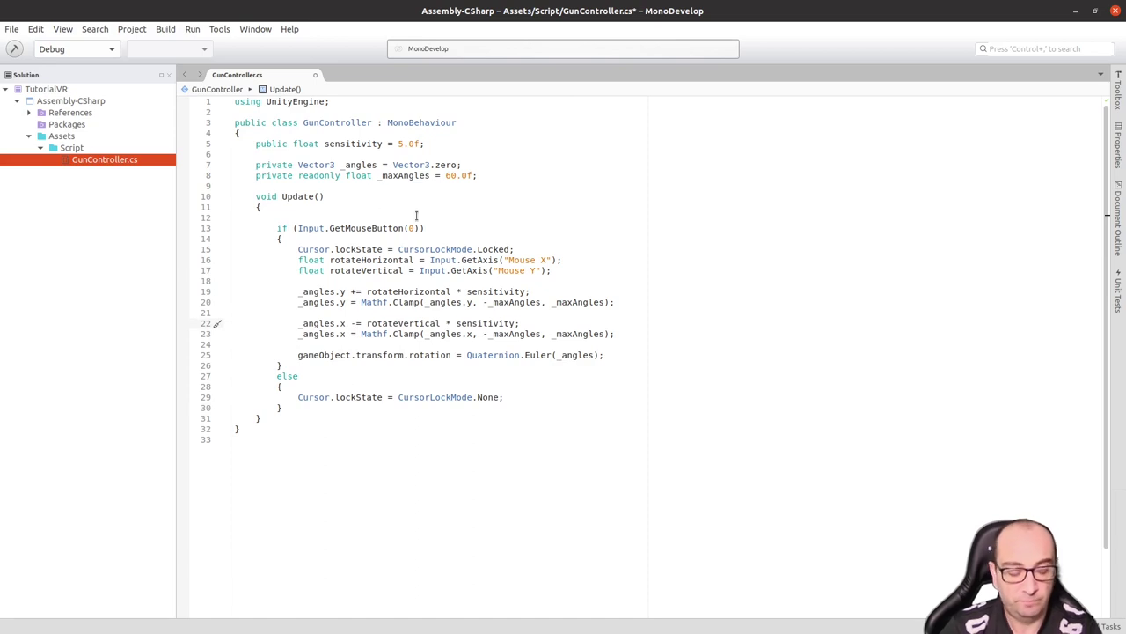
{"action": "key", "text": "ctrl+s"}
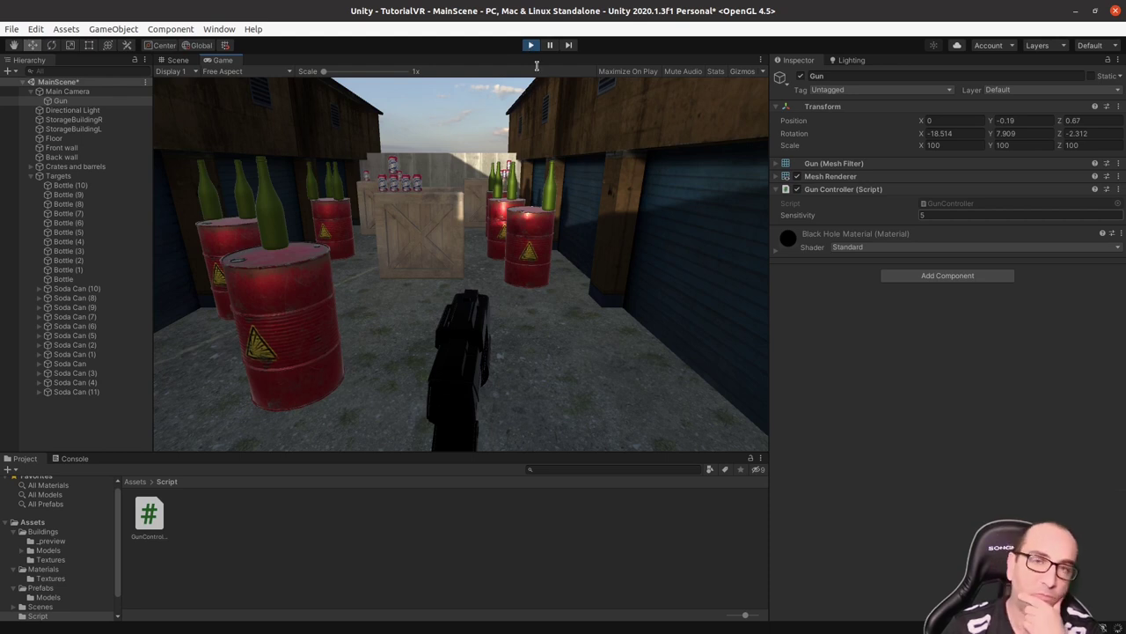
- Play-test aiming with Gun Controller Sensitivity set to 15, then stop Play mode
{"action": "left_click", "coordinate": [530, 46]}
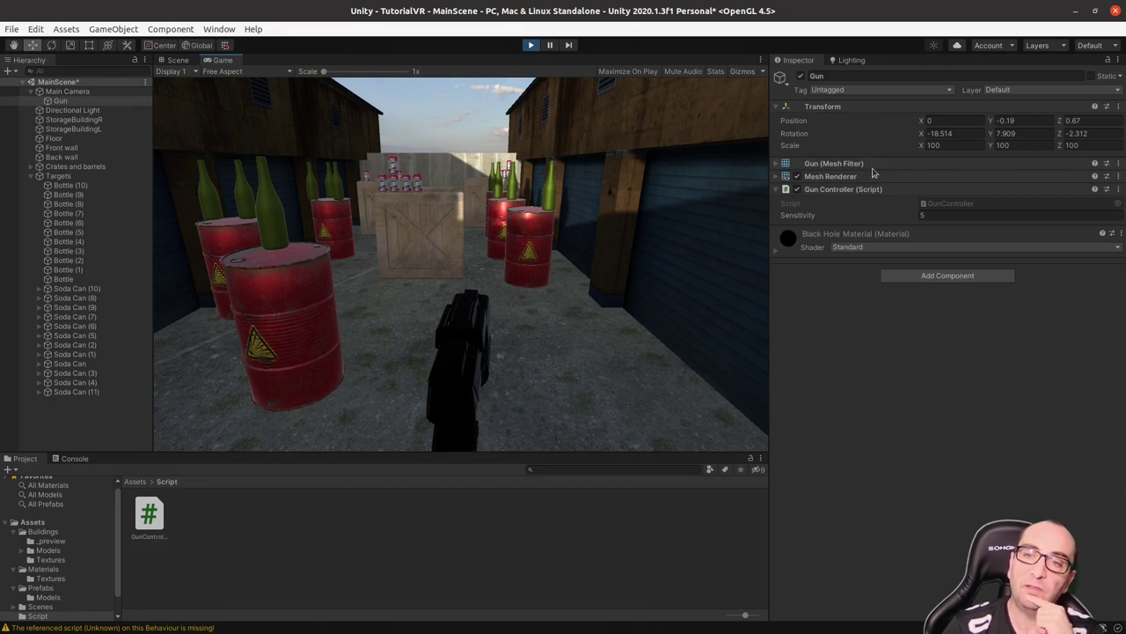
{"action": "left_click", "coordinate": [924, 215]}
{"action": "type", "text": "15"}
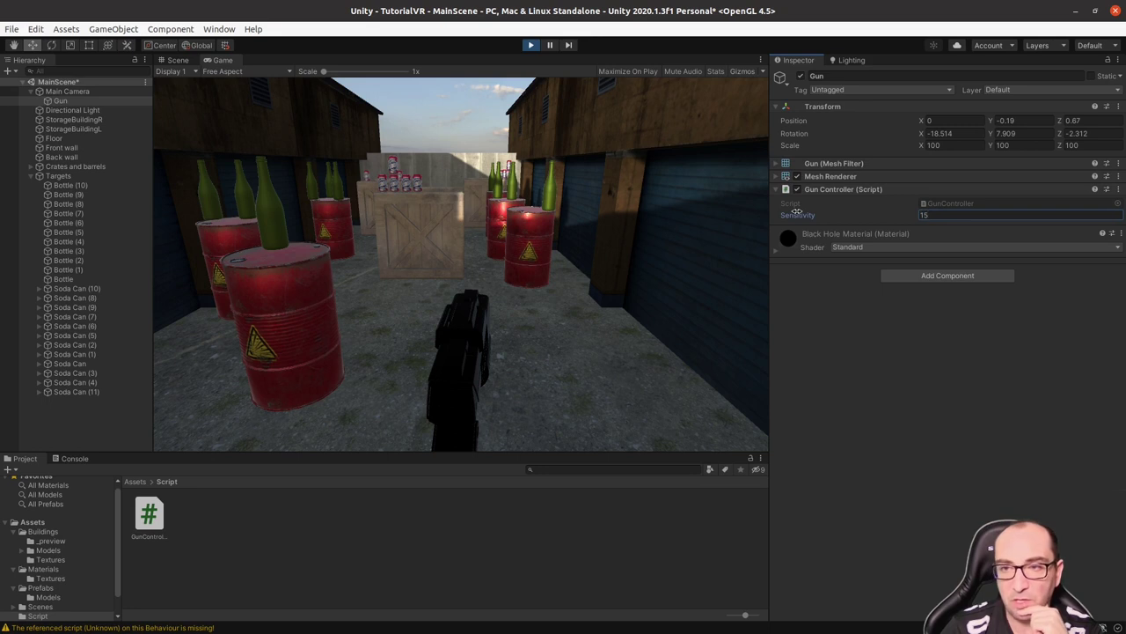
{"action": "left_click", "coordinate": [519, 405]}
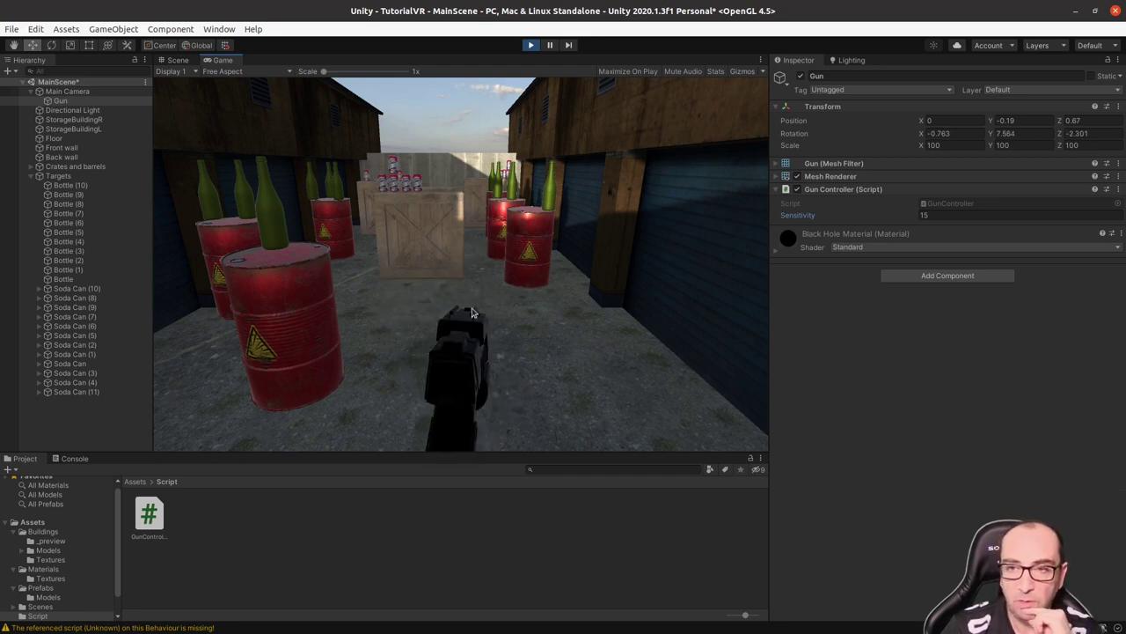
{"action": "left_click", "coordinate": [531, 45]}
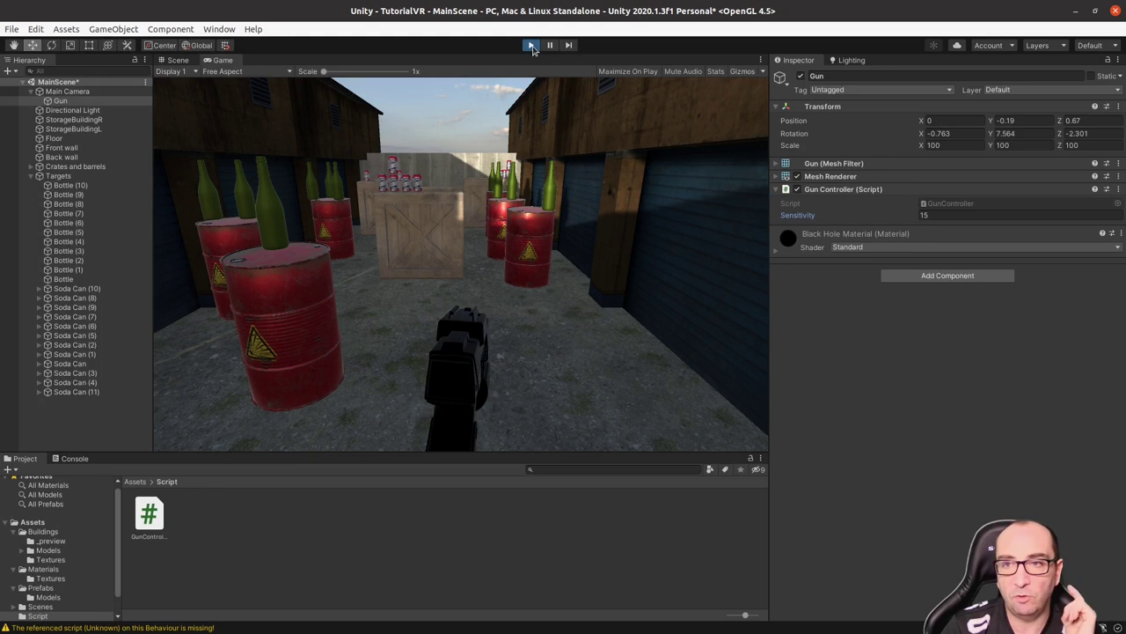
{"action": "left_click", "coordinate": [939, 228]}
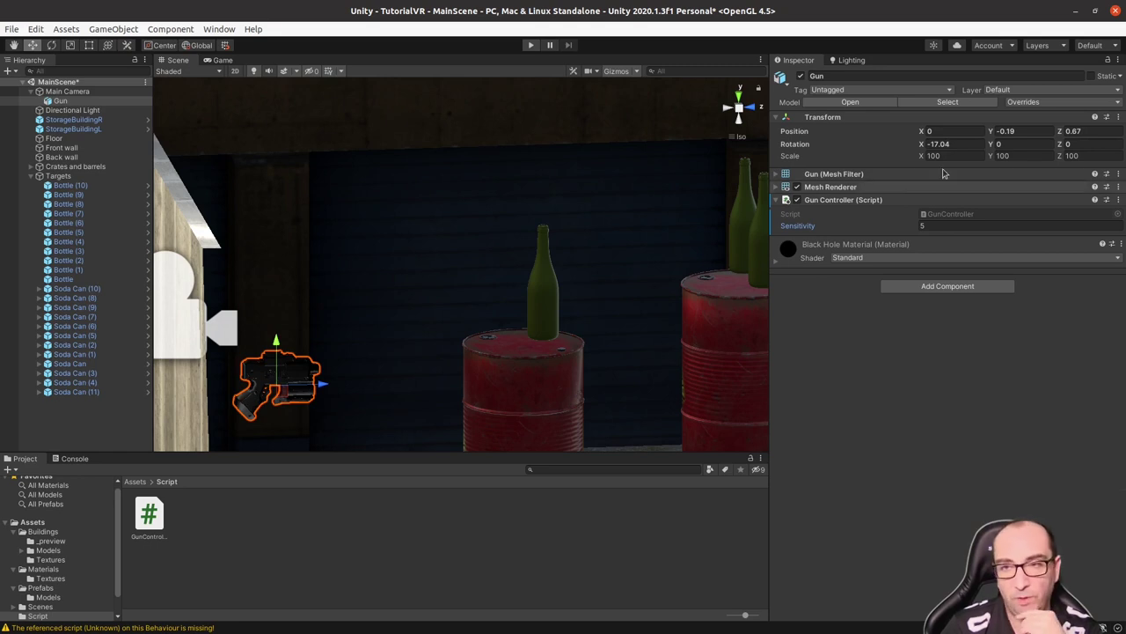
{"action": "left_click", "coordinate": [531, 45]}
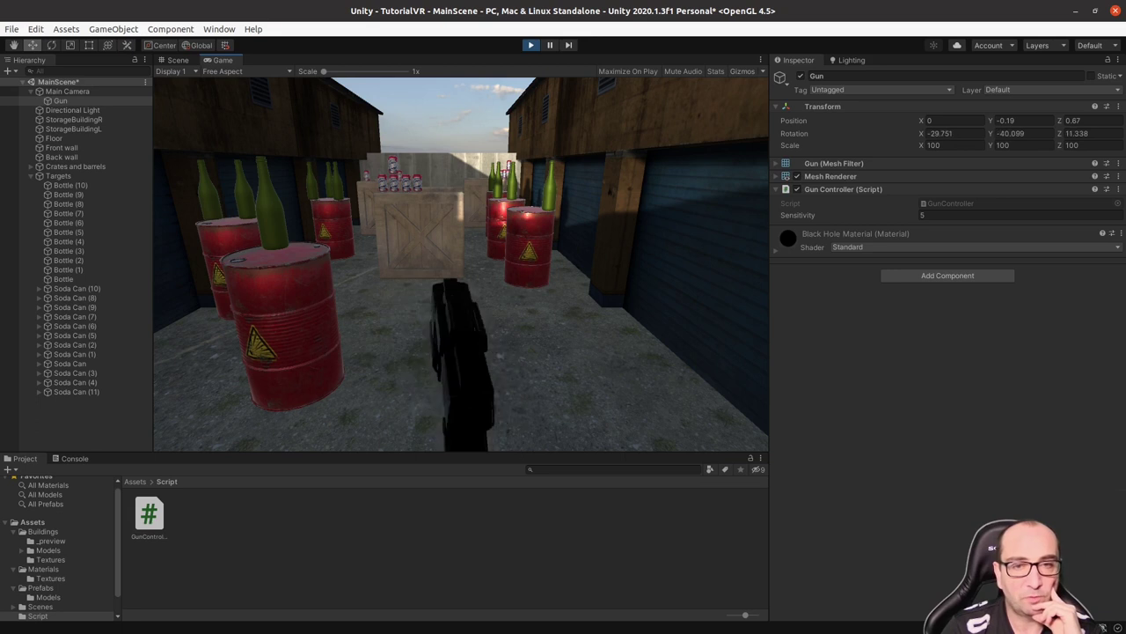
{"action": "left_click", "coordinate": [529, 46]}
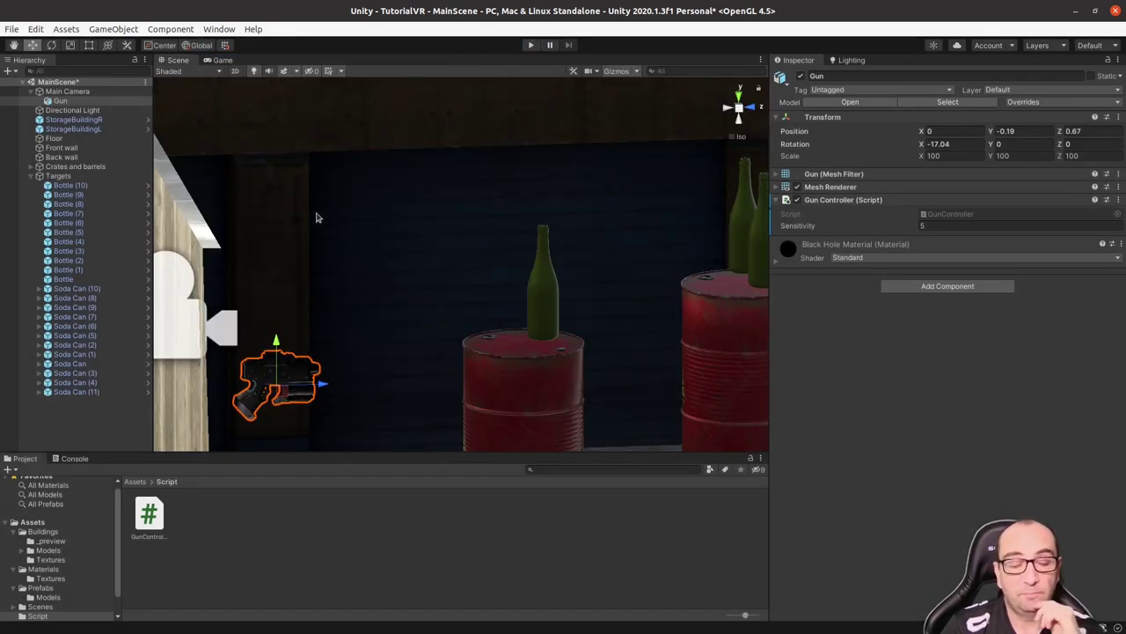